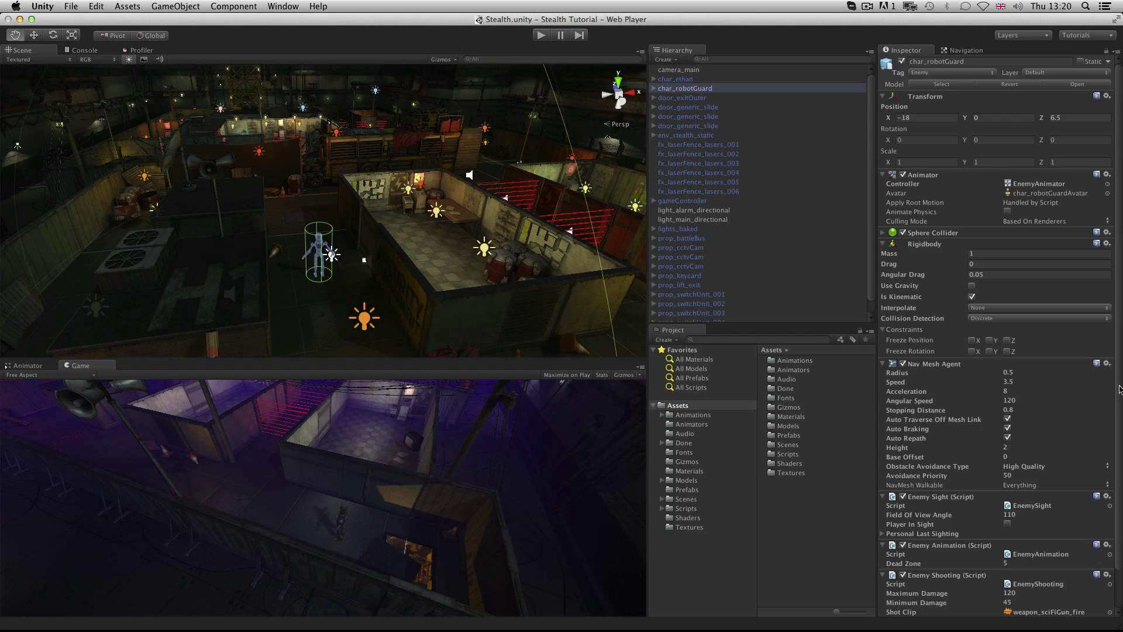
{"action": "scroll", "coordinate": [1000, 351], "scroll_direction": "down", "scroll_amount": 2}
Attach a new C# script named EnemyAI to char_robotGuard.
{"action": "left_click", "coordinate": [937, 614]}
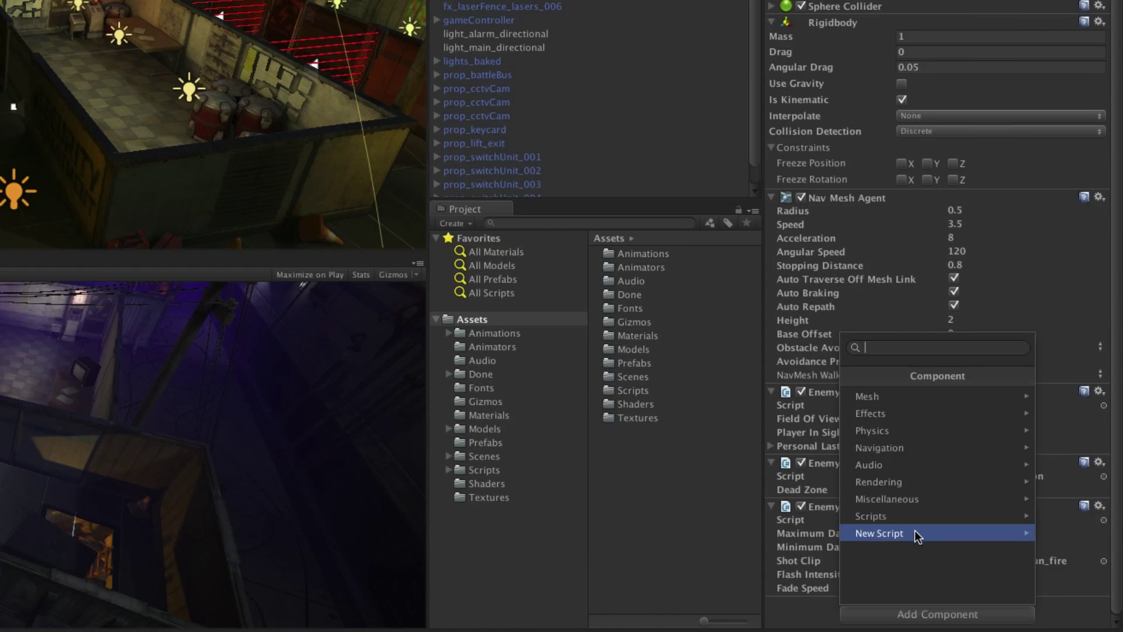
{"action": "left_click", "coordinate": [919, 533]}
{"action": "type", "text": "EnemyAI"}
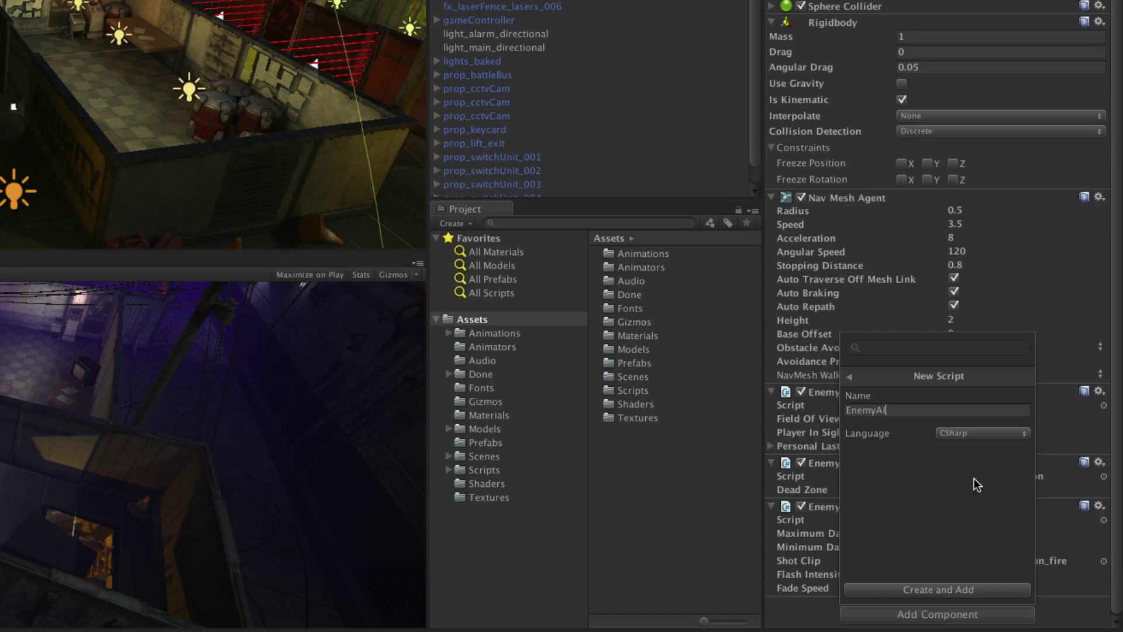
{"action": "key", "text": "Return"}
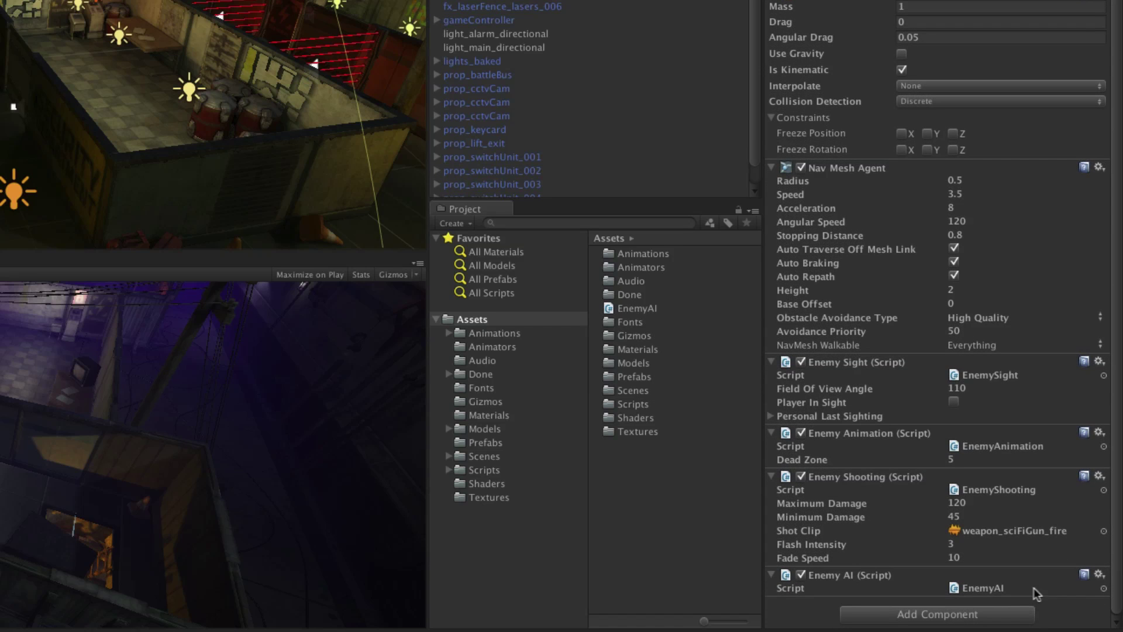
Open EnemyAI in MonoDevelop and delete the default Start and Update methods.
{"action": "double_click", "coordinate": [966, 590]}
{"action": "left_click_drag", "start_coordinate": [264, 232], "coordinate": [219, 149]}
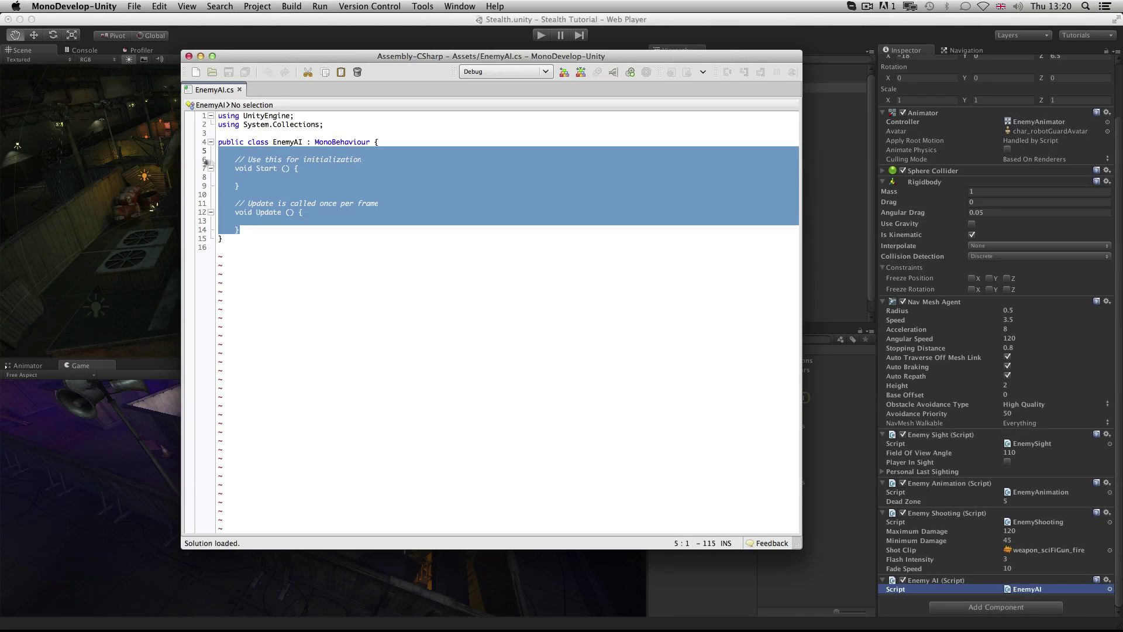
{"action": "key", "text": "BackSpace"}
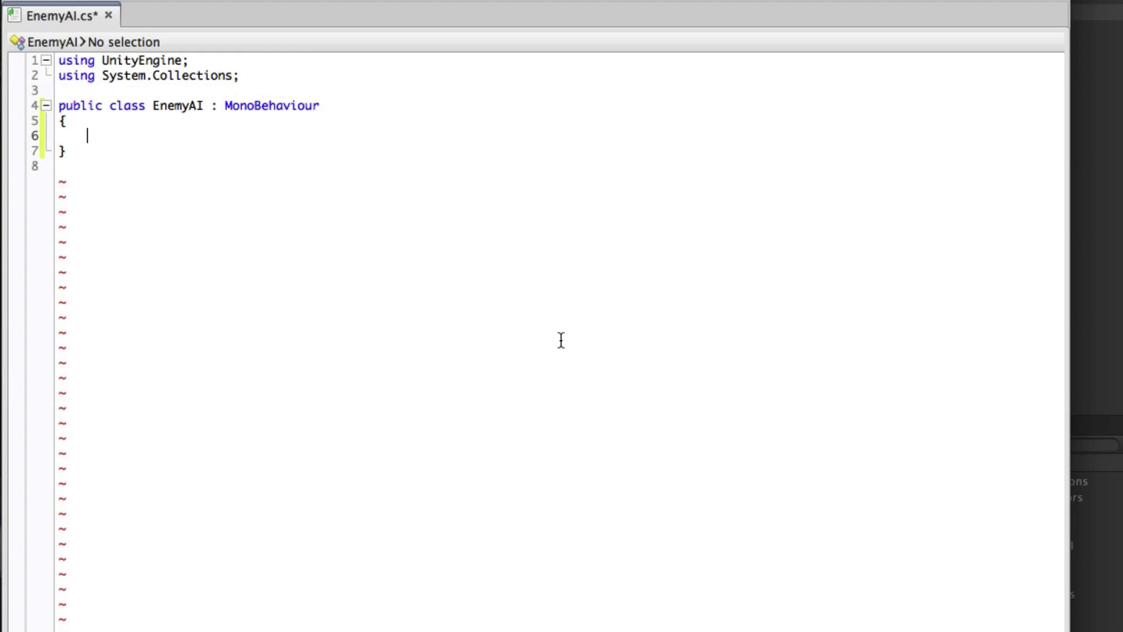
{"action": "type", "text": "public flo"}
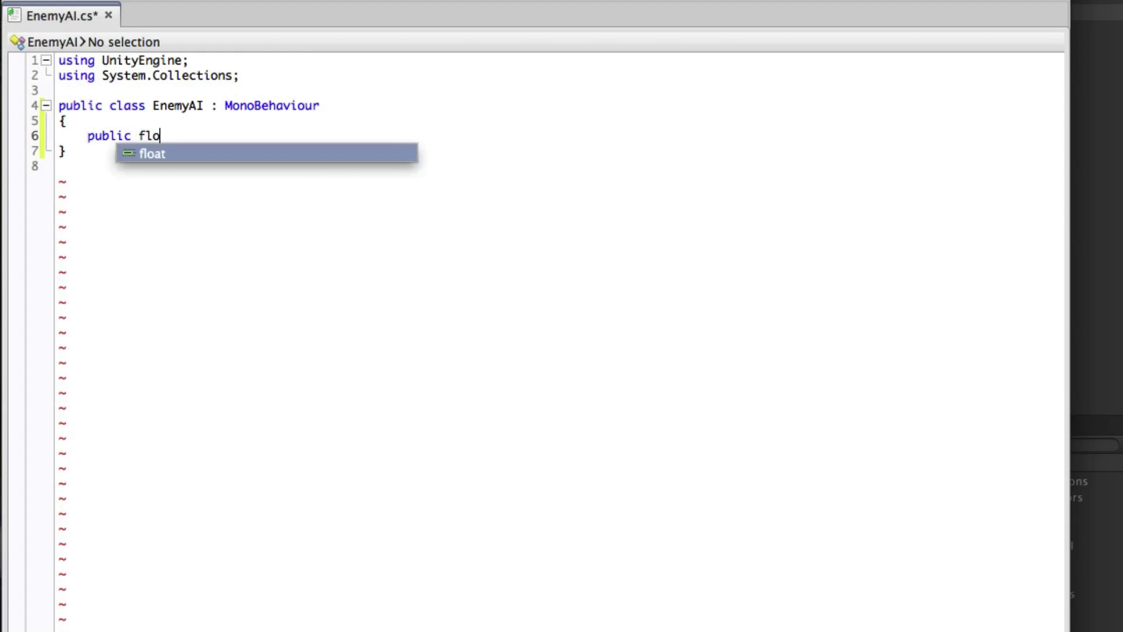
{"action": "type", "text": "at patrolSpeed = "}
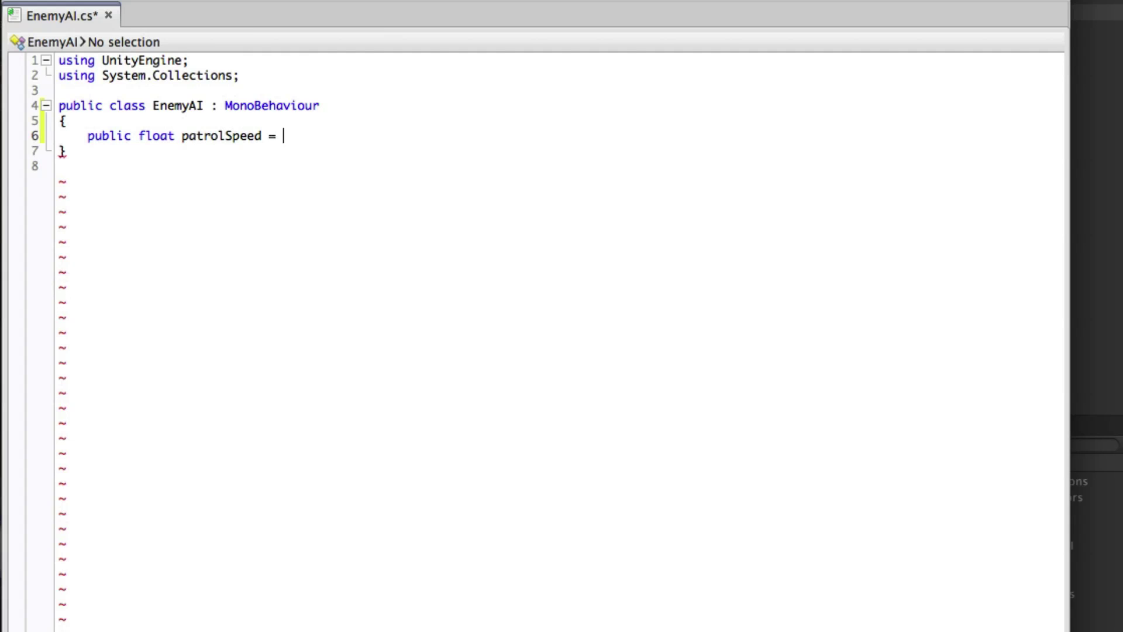
{"action": "type", "text": "2f;"}
Declare public patrolSpeed, chaseSpeed, chaseWaitTime, patrolWaitTime floats and Transform[] patrolWayPoints.
{"action": "key", "text": "Return"}
{"action": "type", "text": "pu"}
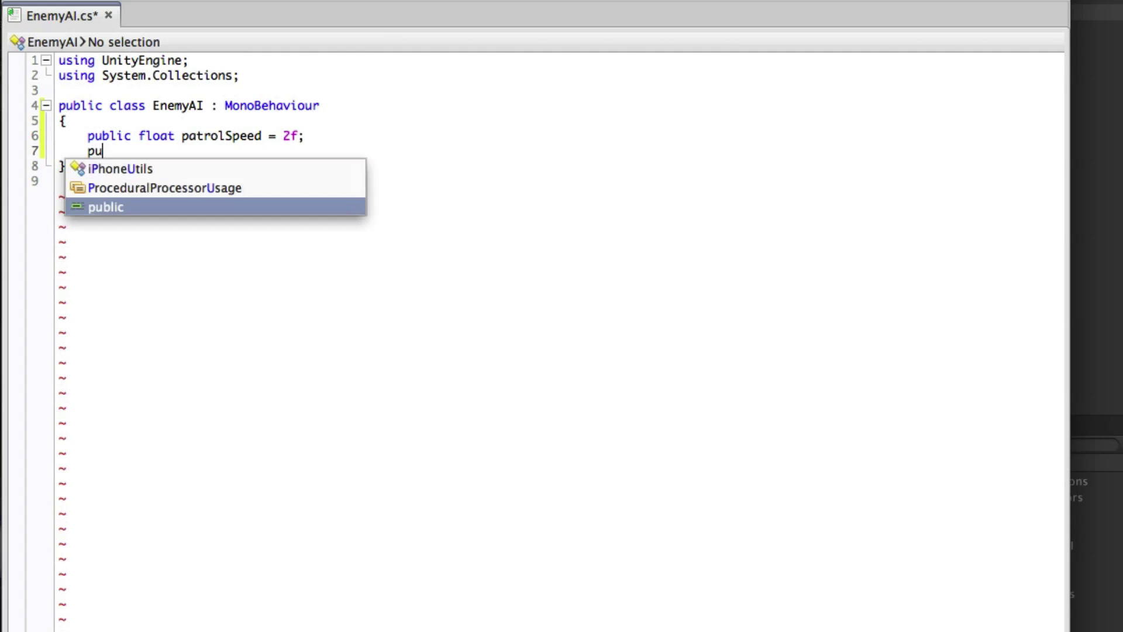
{"action": "type", "text": "blic float chaseSpeed = 5f;"}
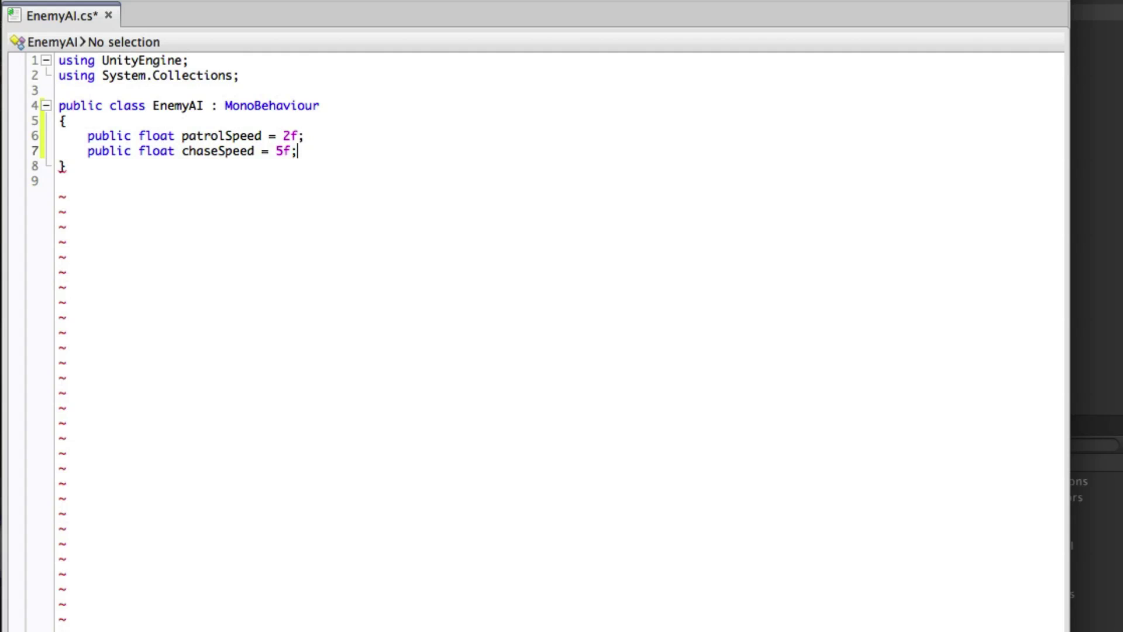
{"action": "key", "text": "Return"}
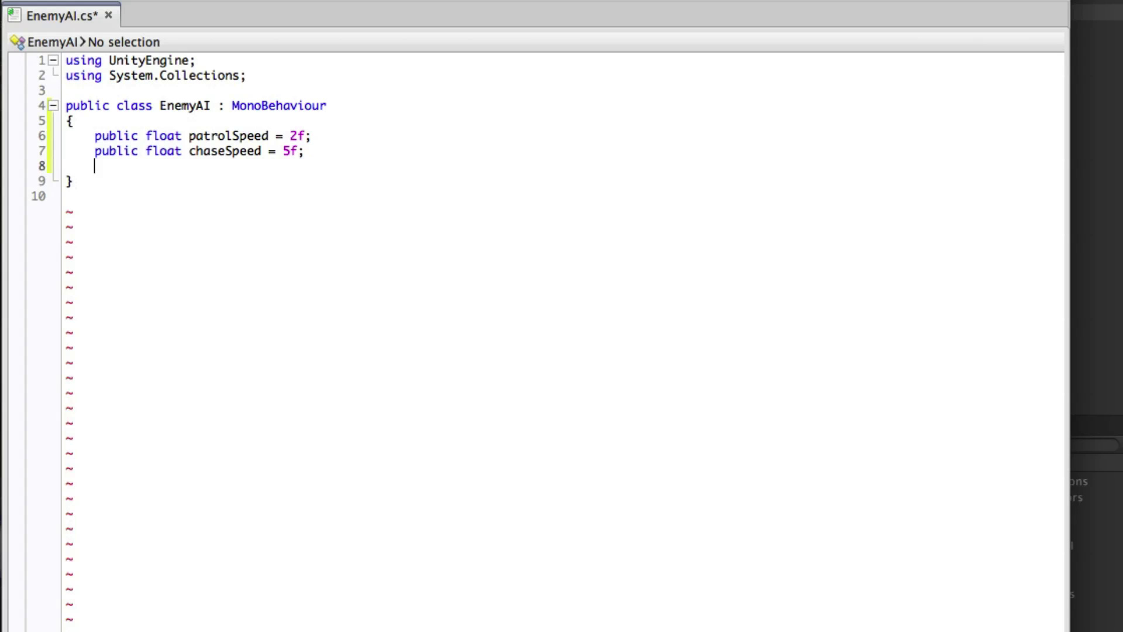
{"action": "type", "text": "public "}
{"action": "type", "text": "float chaseWaitTime = 5f;"}
{"action": "key", "text": "Return"}
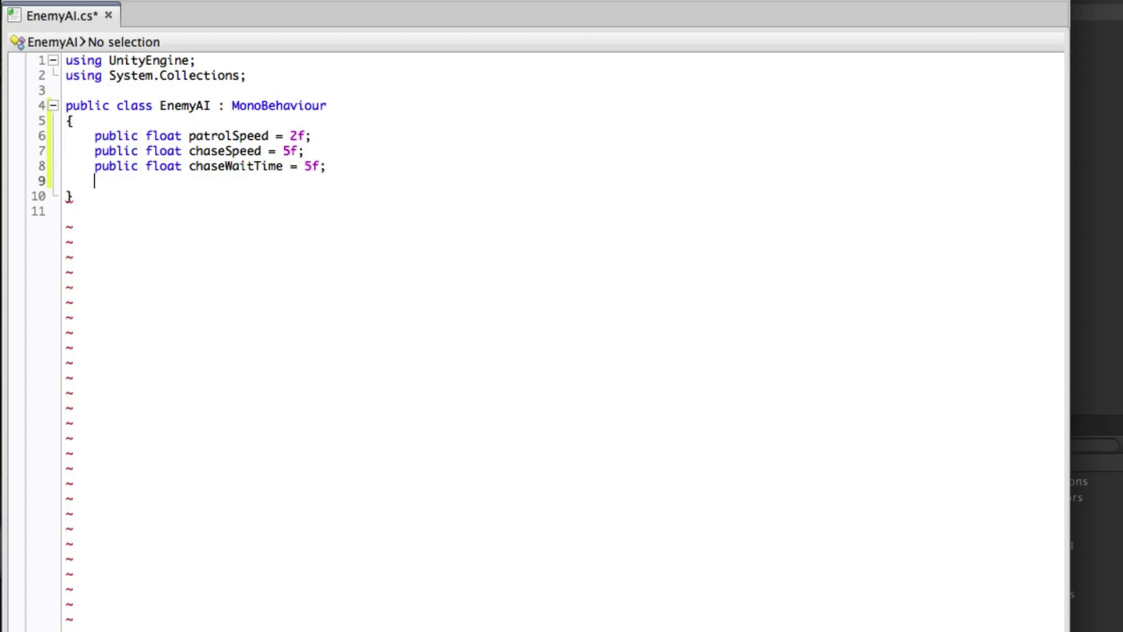
{"action": "type", "text": "public float patrolWaitTime = 1f;"}
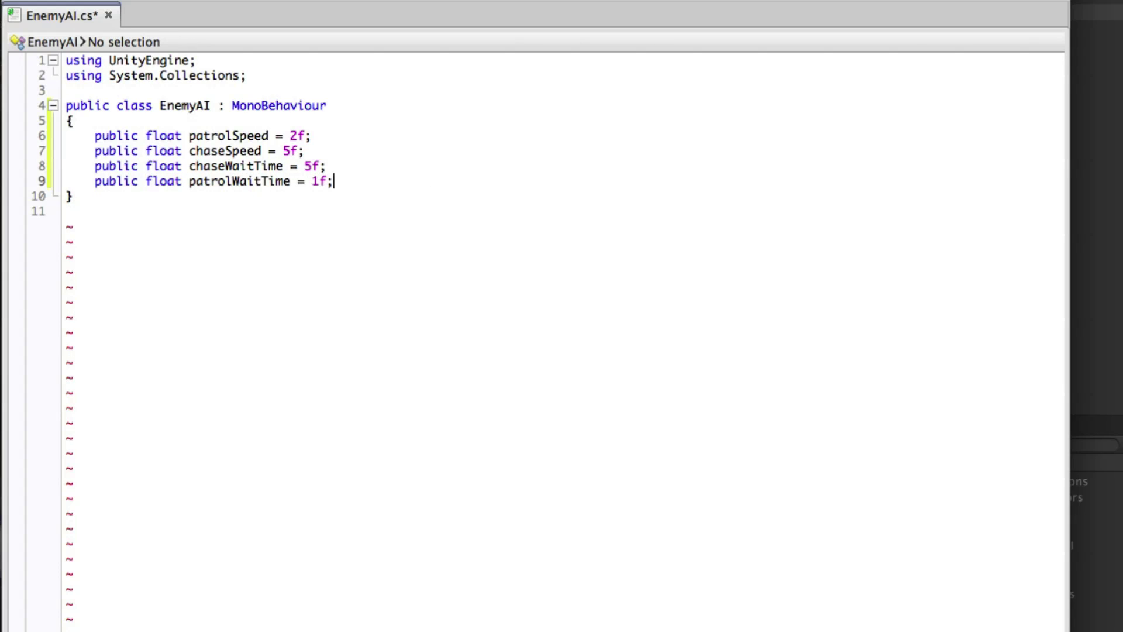
{"action": "key", "text": "Return"}
{"action": "type", "text": "public Tra"}
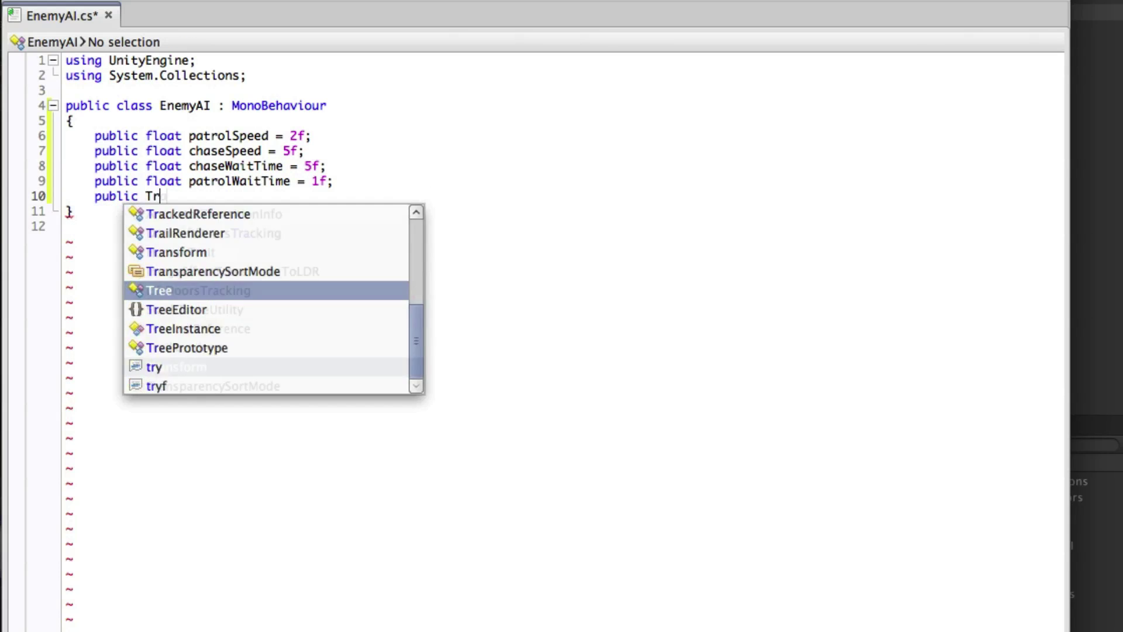
{"action": "type", "text": "nsform[] "}
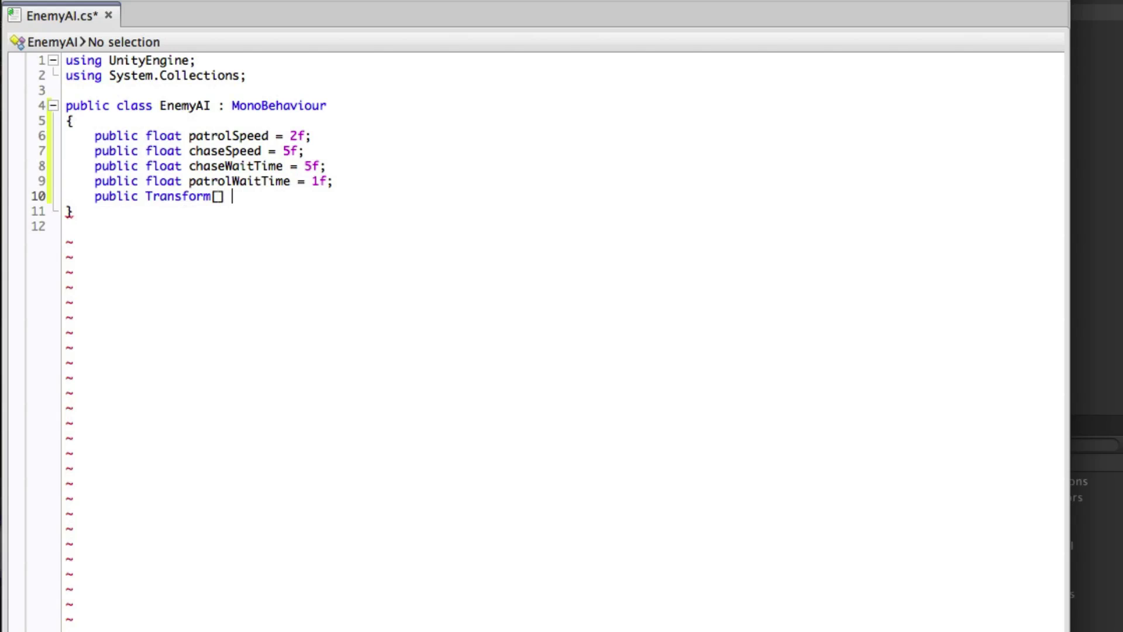
{"action": "type", "text": "patrolWayPoi"}
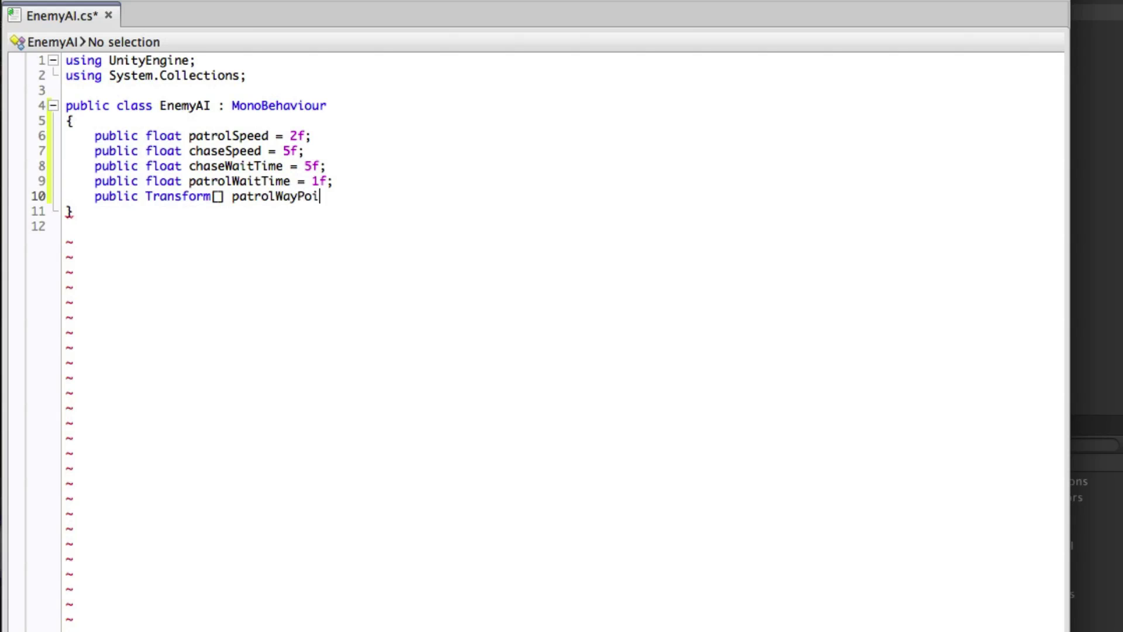
{"action": "type", "text": "nts"}
{"action": "key", "text": "Return"}
{"action": "key", "text": "Return"}
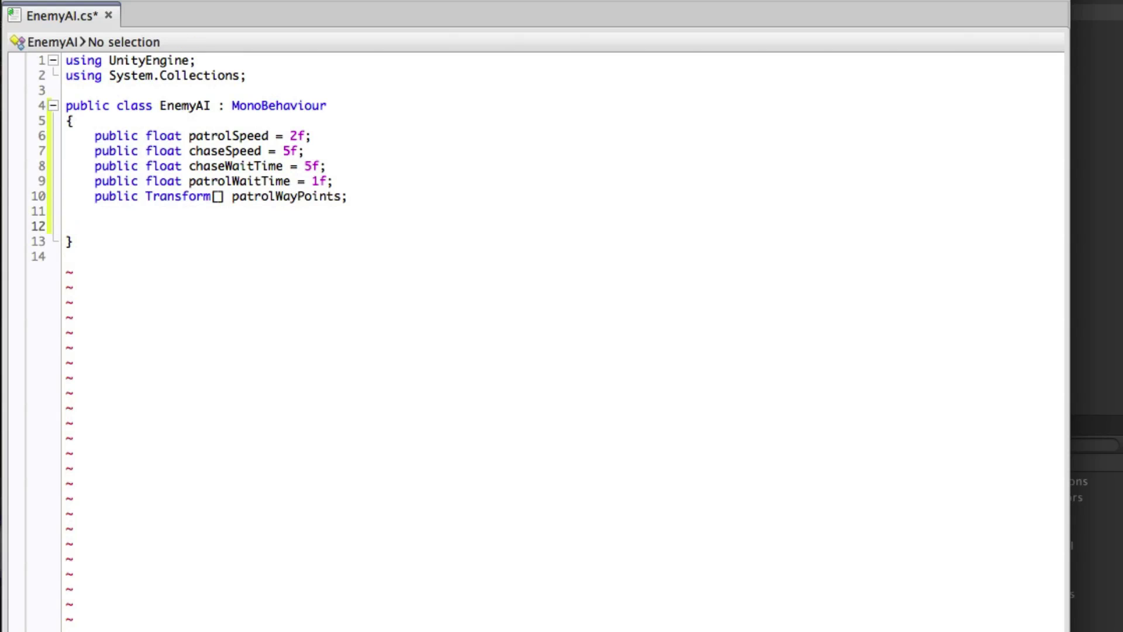
{"action": "type", "text": "private "}
{"action": "type", "text": "Ene"}
Declare private EnemySight enemySight and NavMeshAgent nav fields.
{"action": "key", "text": "Down"}
{"action": "key", "text": "Down"}
{"action": "key", "text": "Down"}
{"action": "key", "text": "Return"}
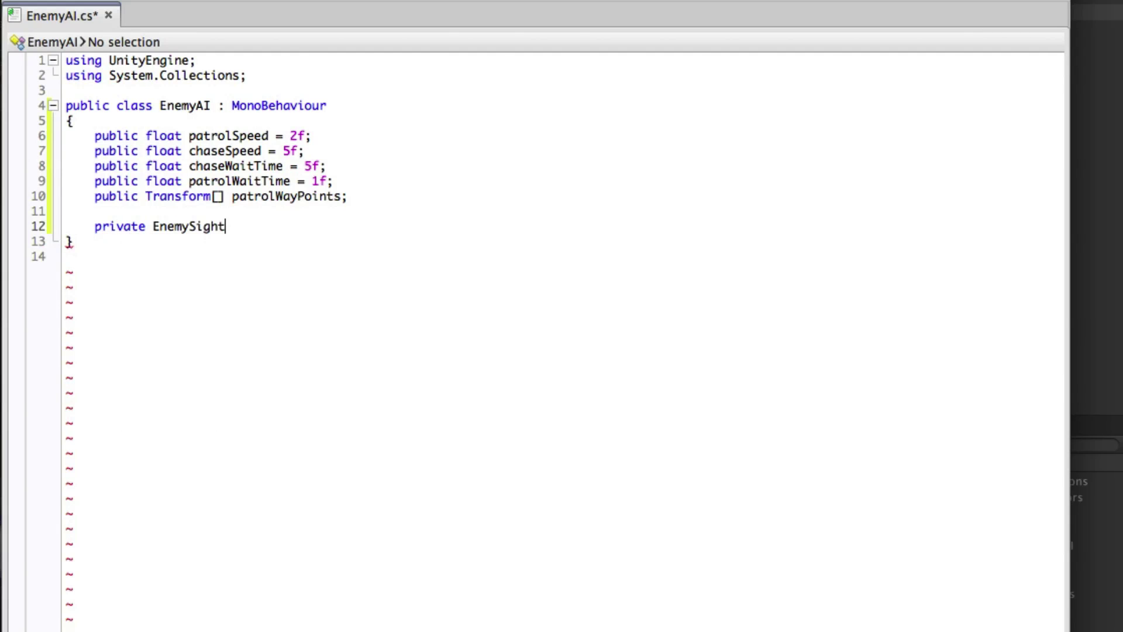
{"action": "type", "text": " enemySight;"}
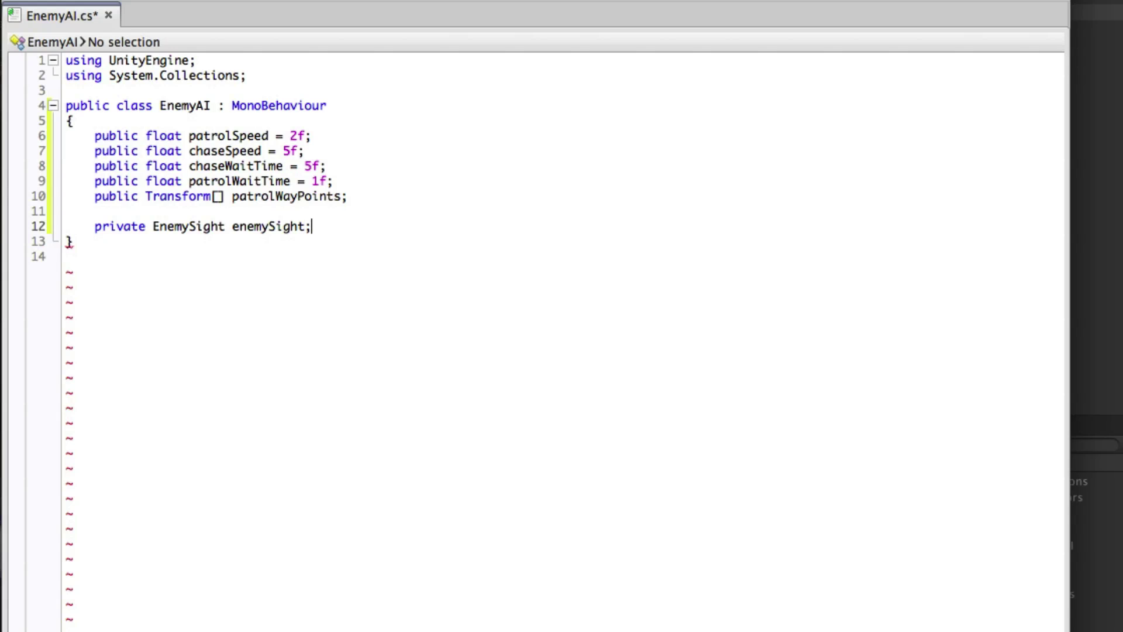
{"action": "key", "text": "Return"}
{"action": "type", "text": "private "}
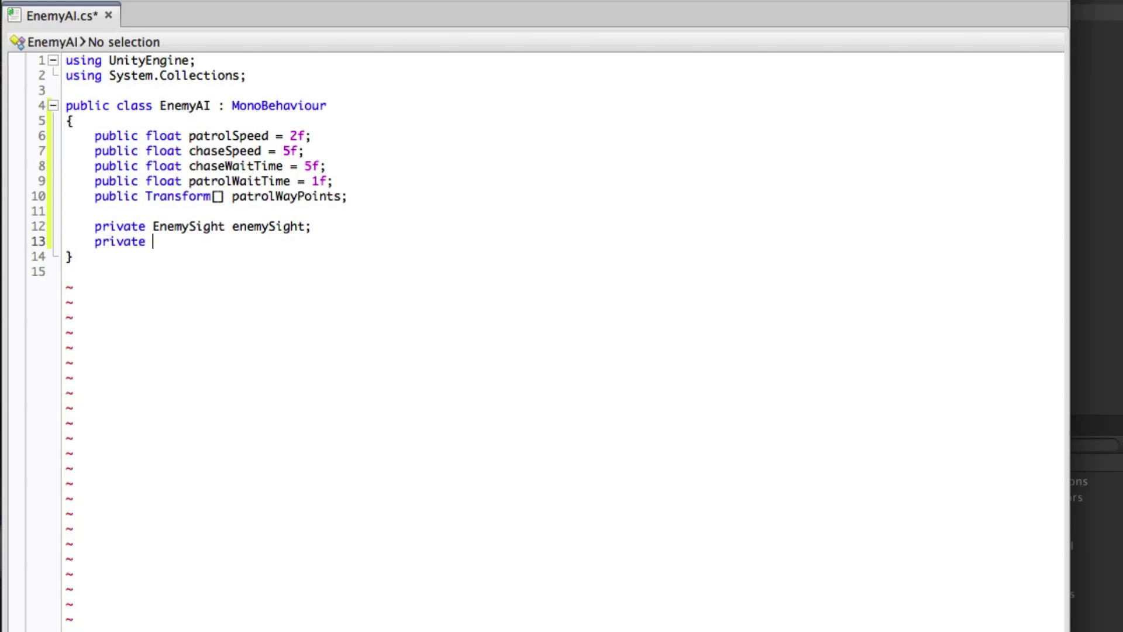
{"action": "type", "text": "Nav"}
{"action": "key", "text": "Down"}
{"action": "key", "text": "Return"}
{"action": "type", "text": "nav"}
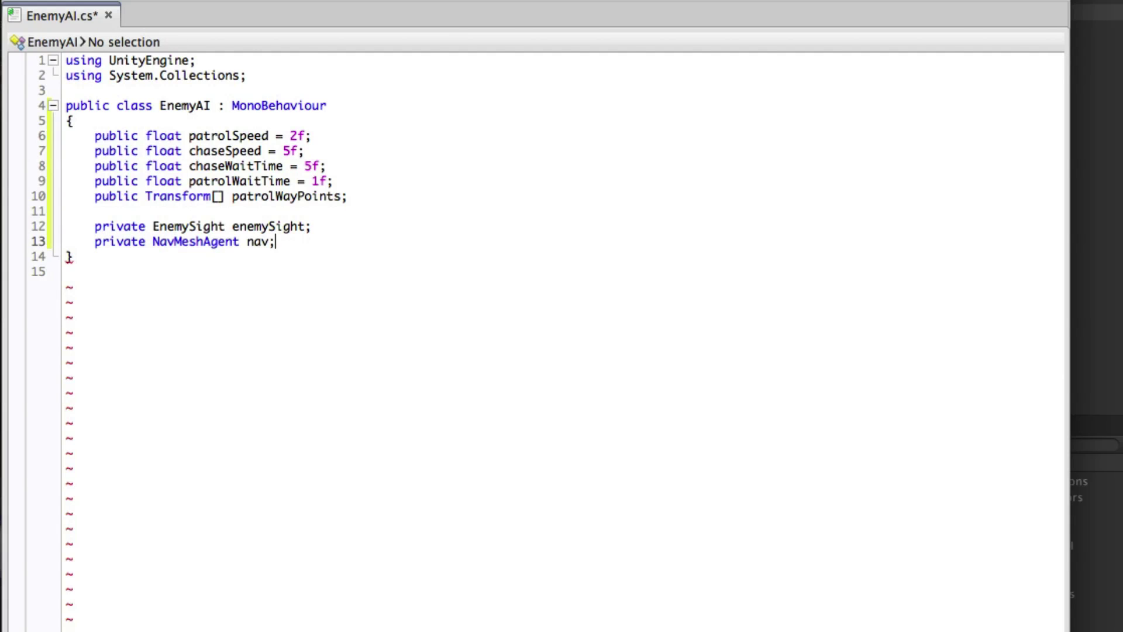
{"action": "type", "text": ";"}
{"action": "key", "text": "Return"}
{"action": "type", "text": "privat"}
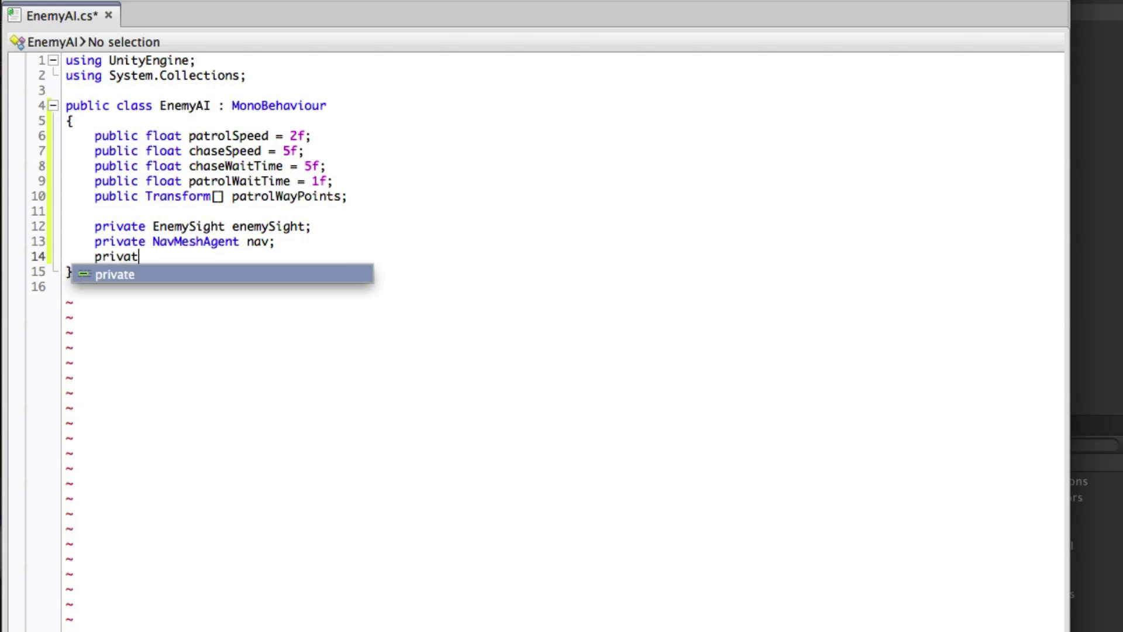
{"action": "type", "text": "e Transform p"}
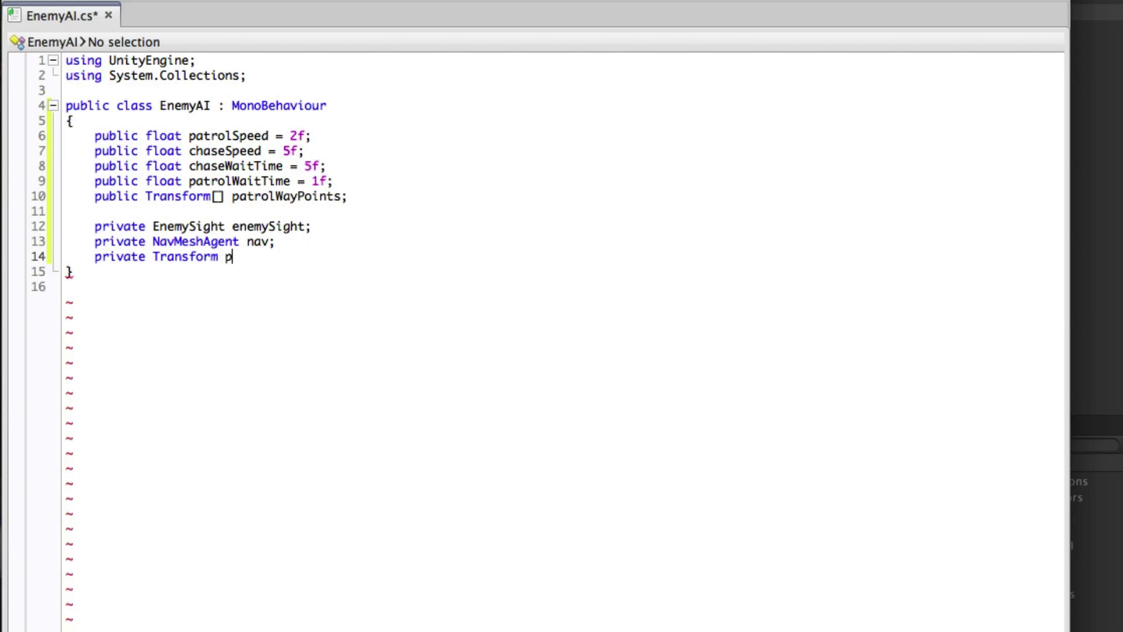
{"action": "type", "text": "layer;"}
Declare private player, playerHealth, lastPlayerSighting, chaseTimer, patrolTimer and wayPointIndex fields.
{"action": "key", "text": "Return"}
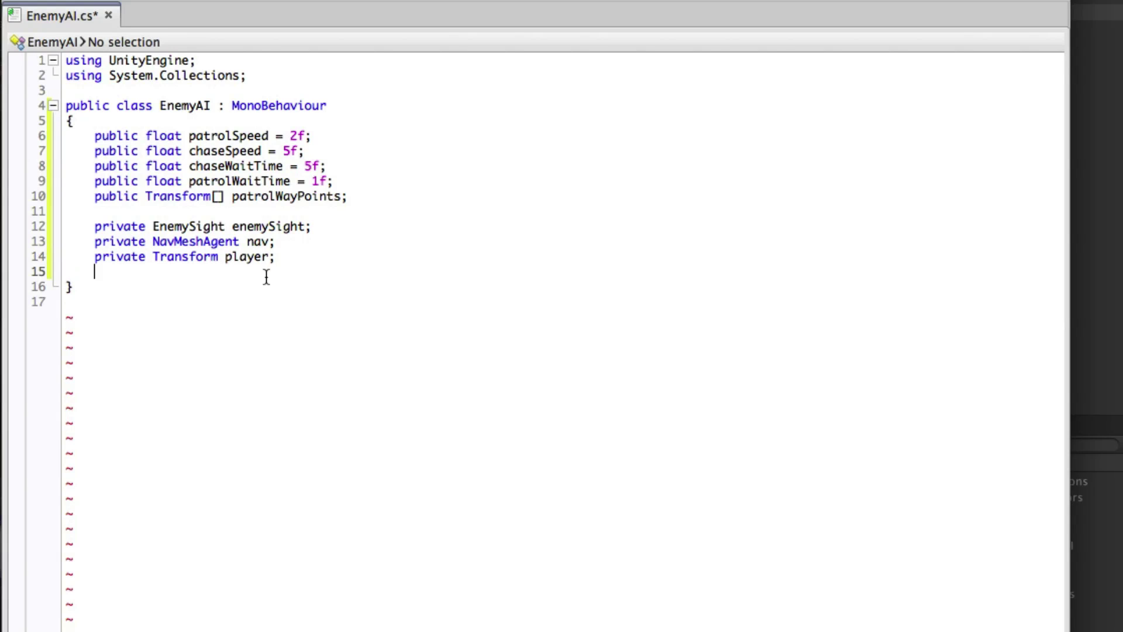
{"action": "type", "text": "private PlayerHealth "}
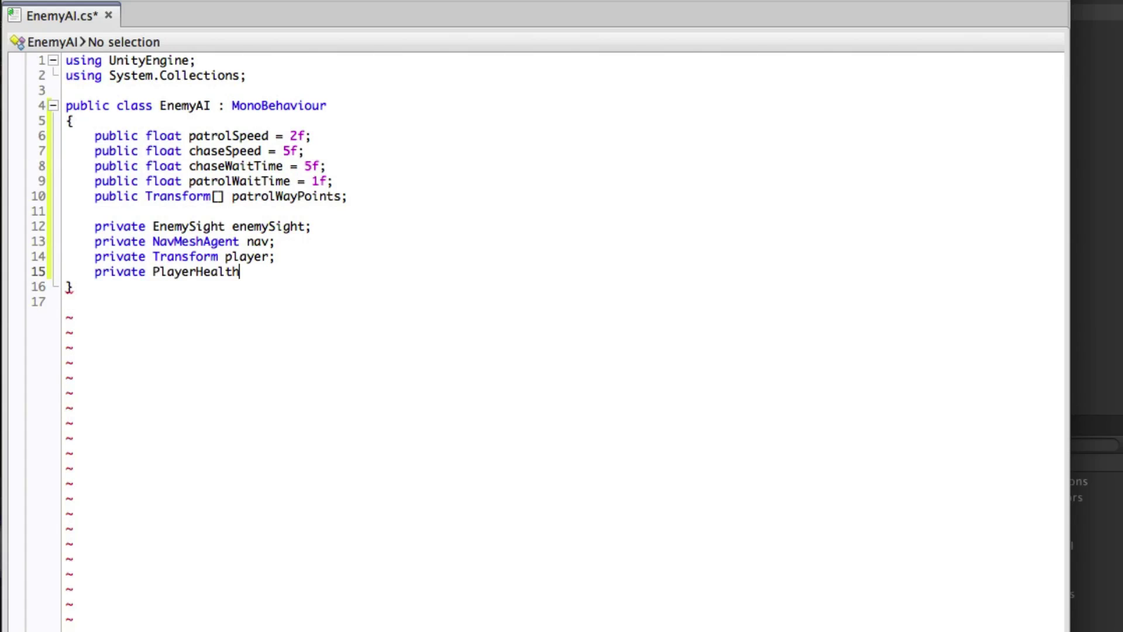
{"action": "type", "text": "playerHealth;"}
{"action": "key", "text": "Return"}
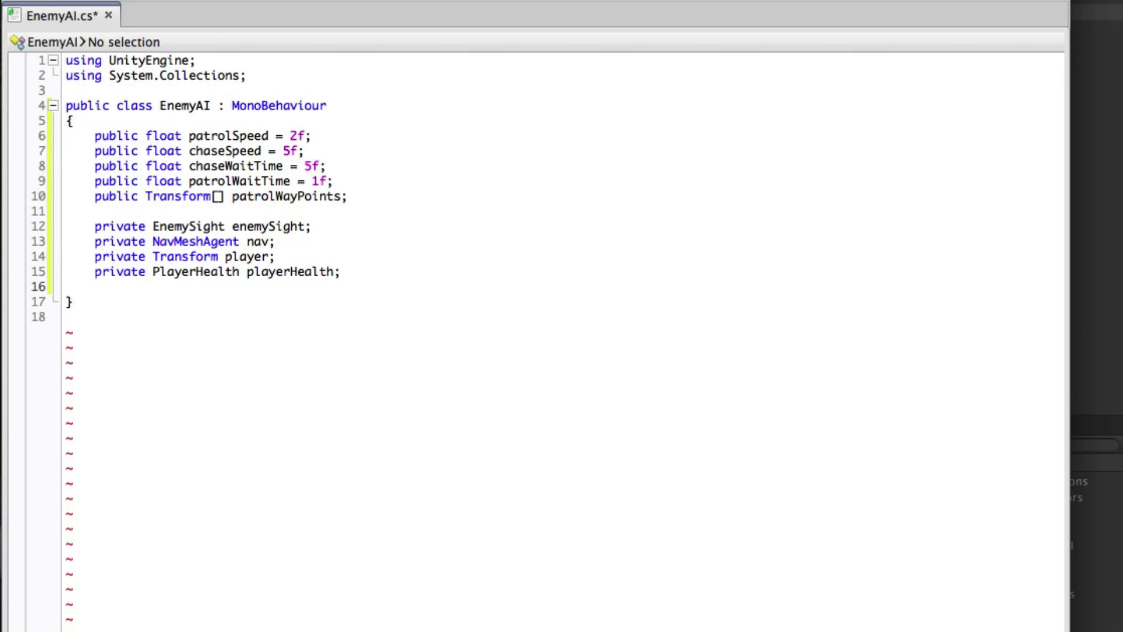
{"action": "type", "text": "private LastPlayerSighting "}
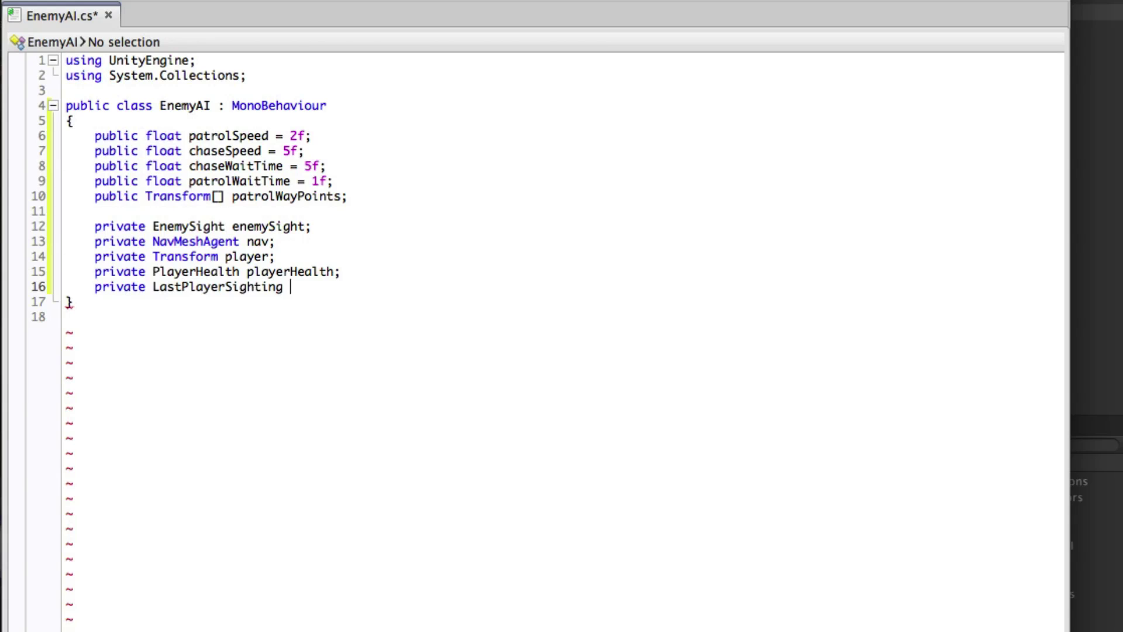
{"action": "type", "text": "lastPlayerSighting;"}
{"action": "key", "text": "Return"}
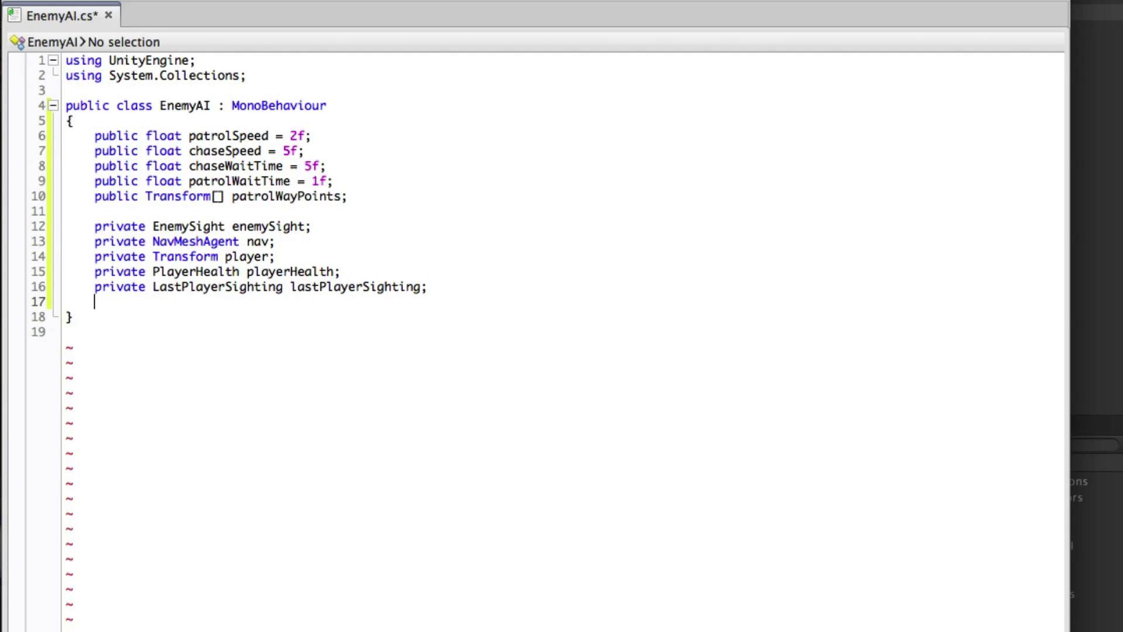
{"action": "type", "text": "private float chaseTi"}
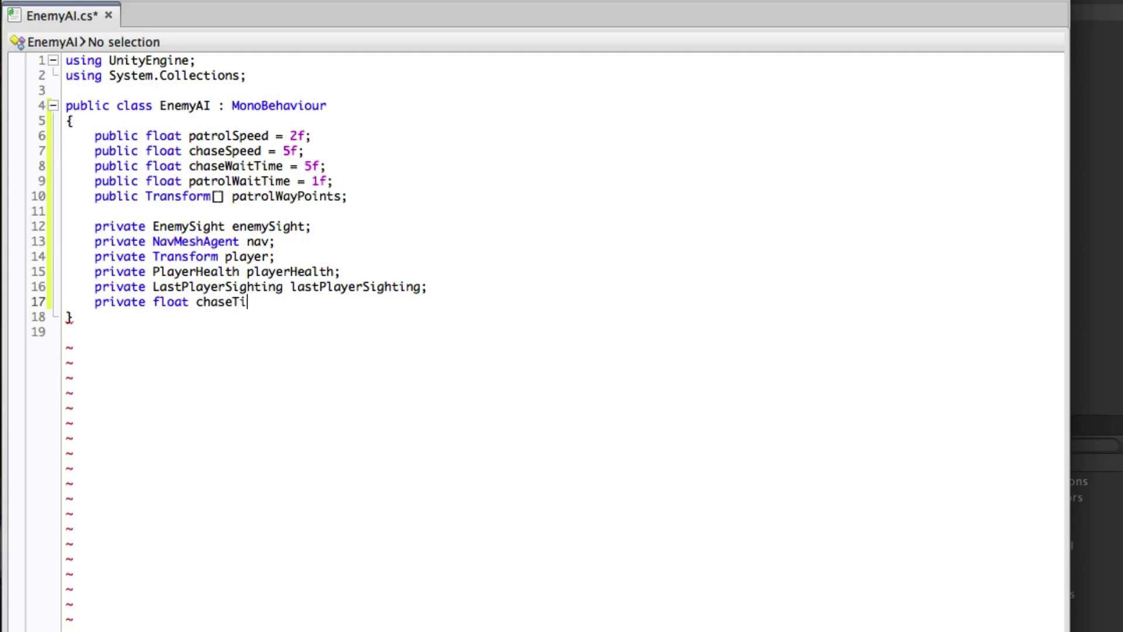
{"action": "type", "text": "mer;"}
{"action": "key", "text": "Return"}
{"action": "type", "text": "private float patrolTi"}
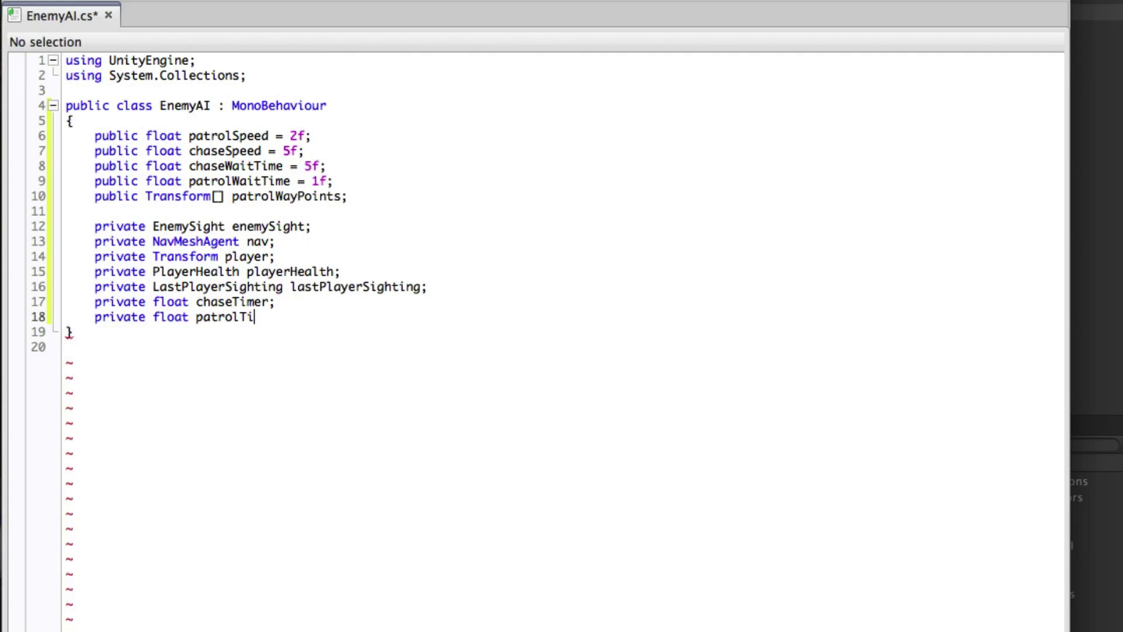
{"action": "type", "text": "mer;"}
{"action": "key", "text": "Return"}
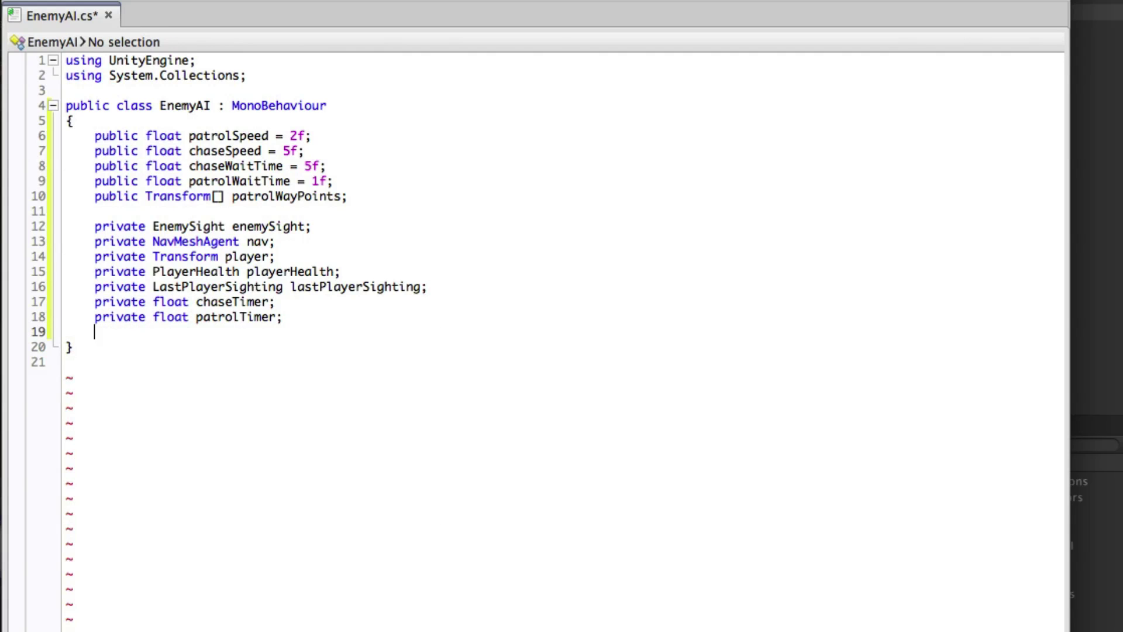
{"action": "type", "text": "private int wayP"}
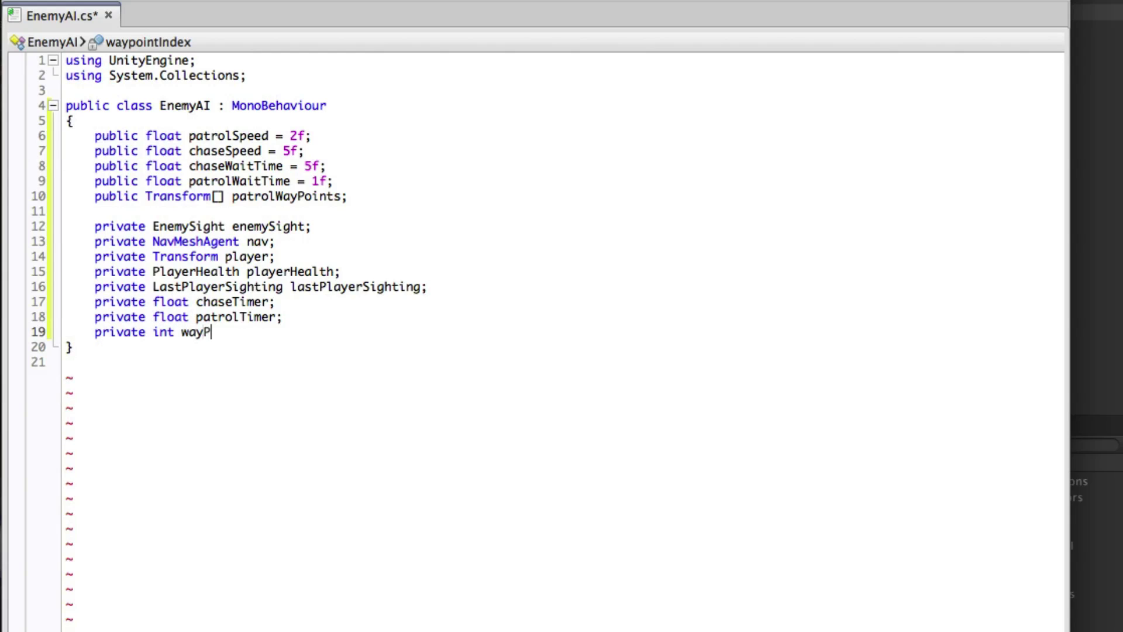
{"action": "type", "text": "ointIndex"}
{"action": "type", "text": ";"}
Write Awake to assign enemySight, nav, player, playerHealth and lastPlayerSighting via GetComponent/FindGameObjectWithTag.
{"action": "key", "text": "Return"}
{"action": "key", "text": "Return"}
{"action": "type", "text": "void Awake()"}
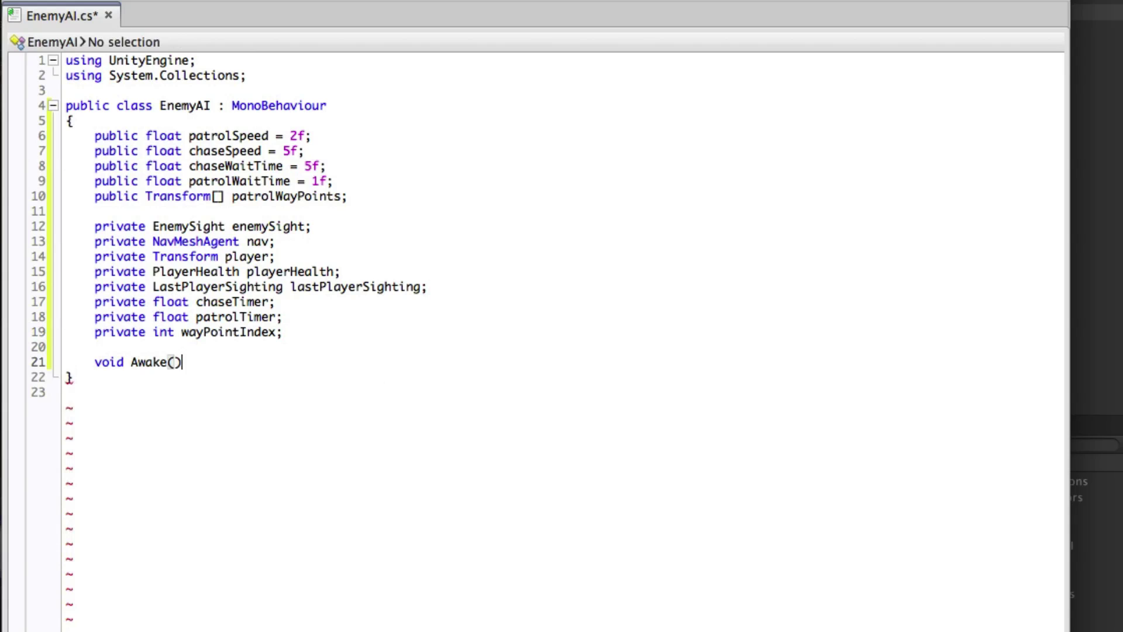
{"action": "key", "text": "Return"}
{"action": "type", "text": "{"}
{"action": "key", "text": "Return"}
{"action": "type", "text": "enemySight = GetComponent<Ene"}
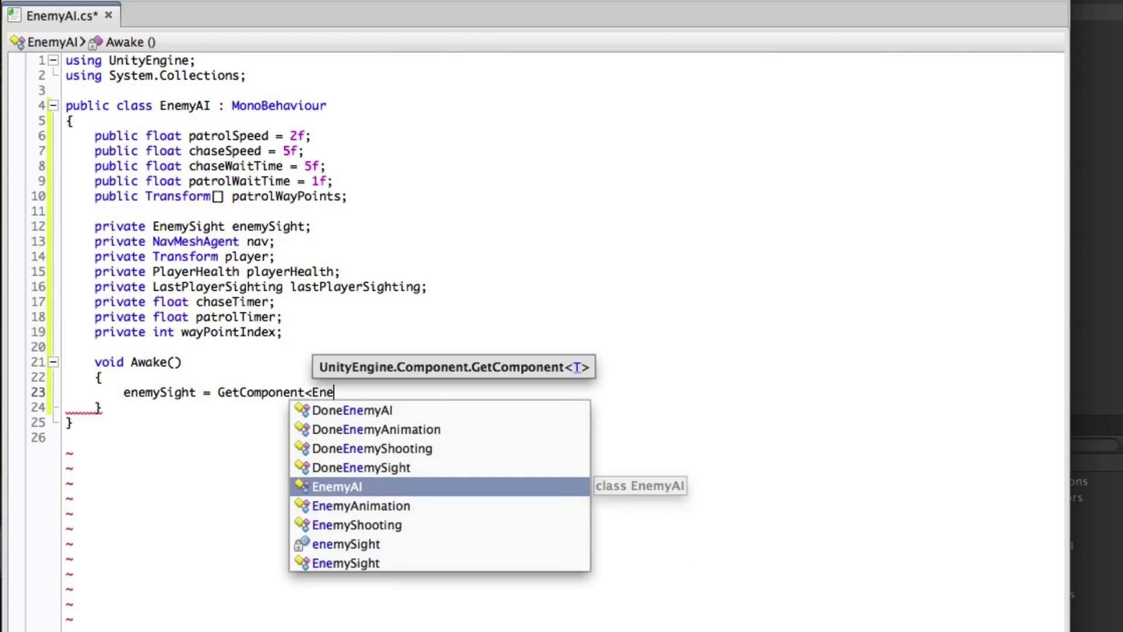
{"action": "type", "text": "mySight>();"}
{"action": "key", "text": "Return"}
{"action": "type", "text": "nav = GetComponent"}
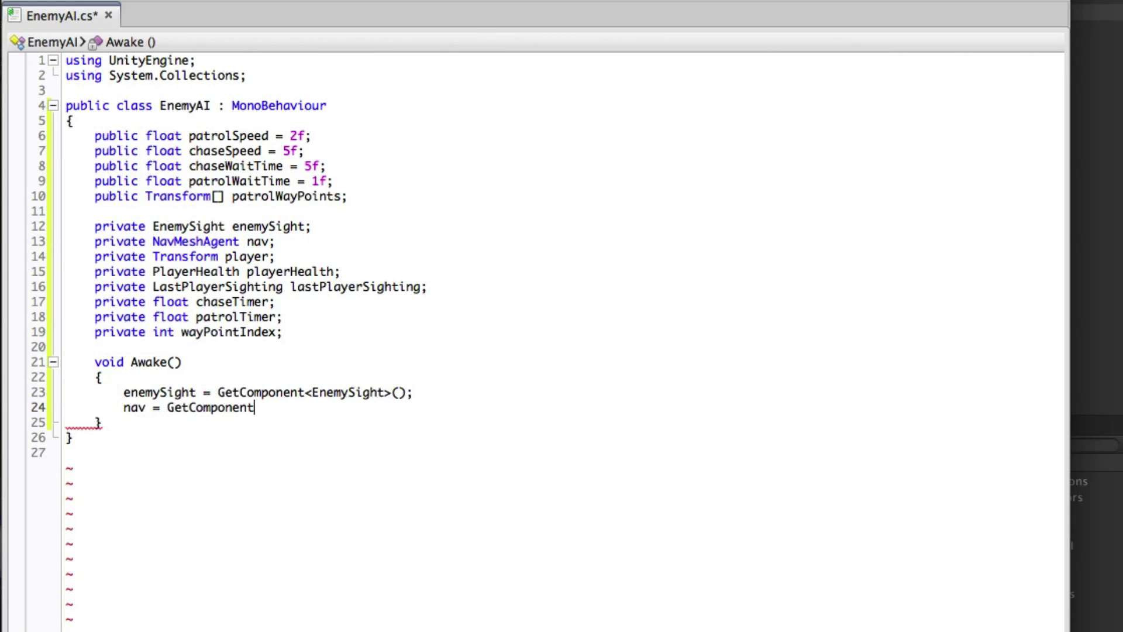
{"action": "type", "text": "<NavMeshAgent>();"}
{"action": "key", "text": "Return"}
{"action": "type", "text": "player = "}
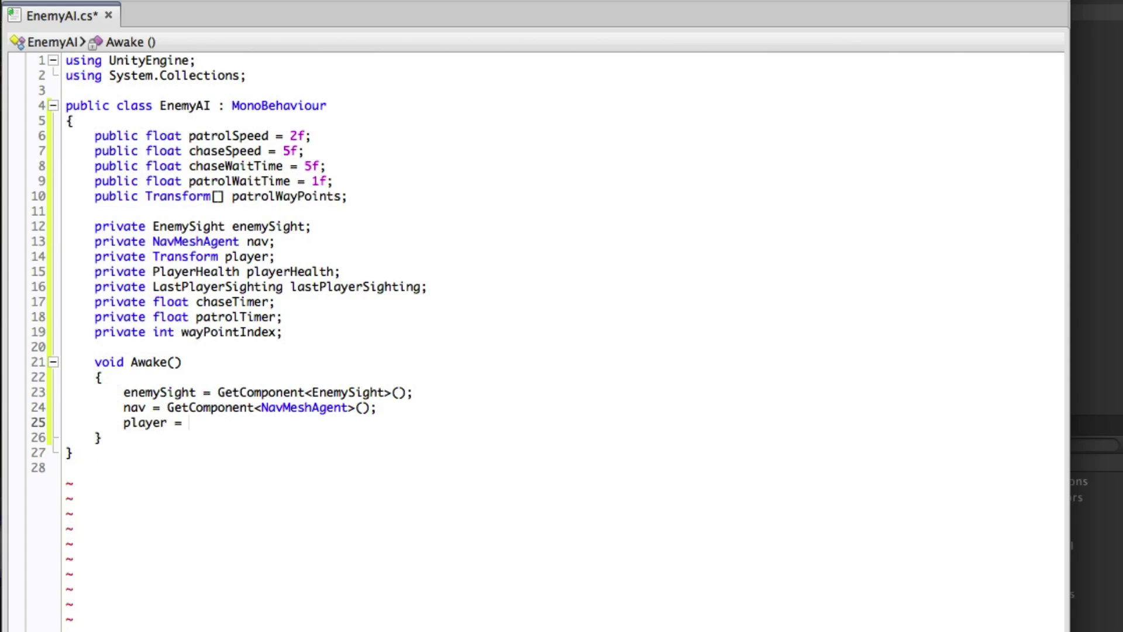
{"action": "type", "text": "GameObject.FindGameObjectWithTag(Tags."}
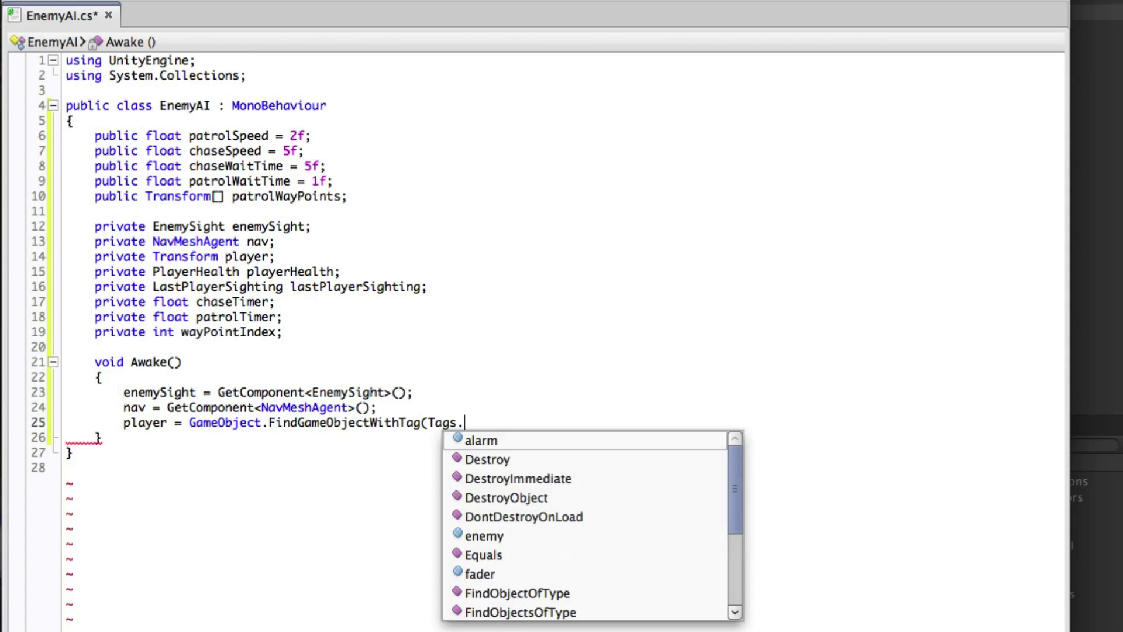
{"action": "type", "text": "player).transform;"}
{"action": "key", "text": "Return"}
{"action": "type", "text": "playe"}
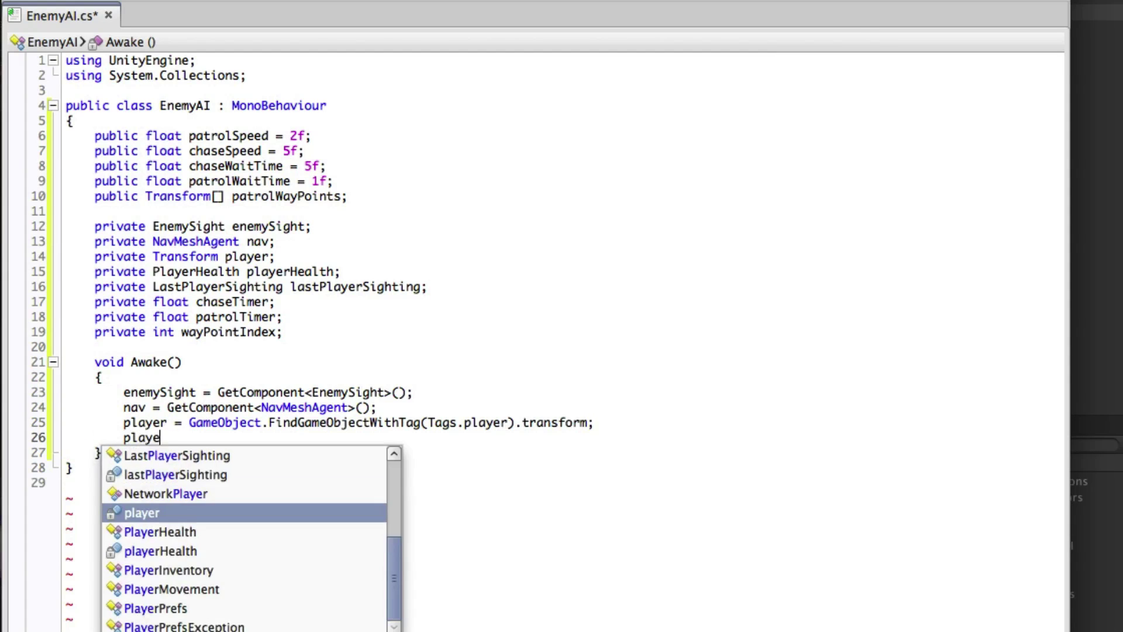
{"action": "type", "text": "rHealth = player.GetComponent"}
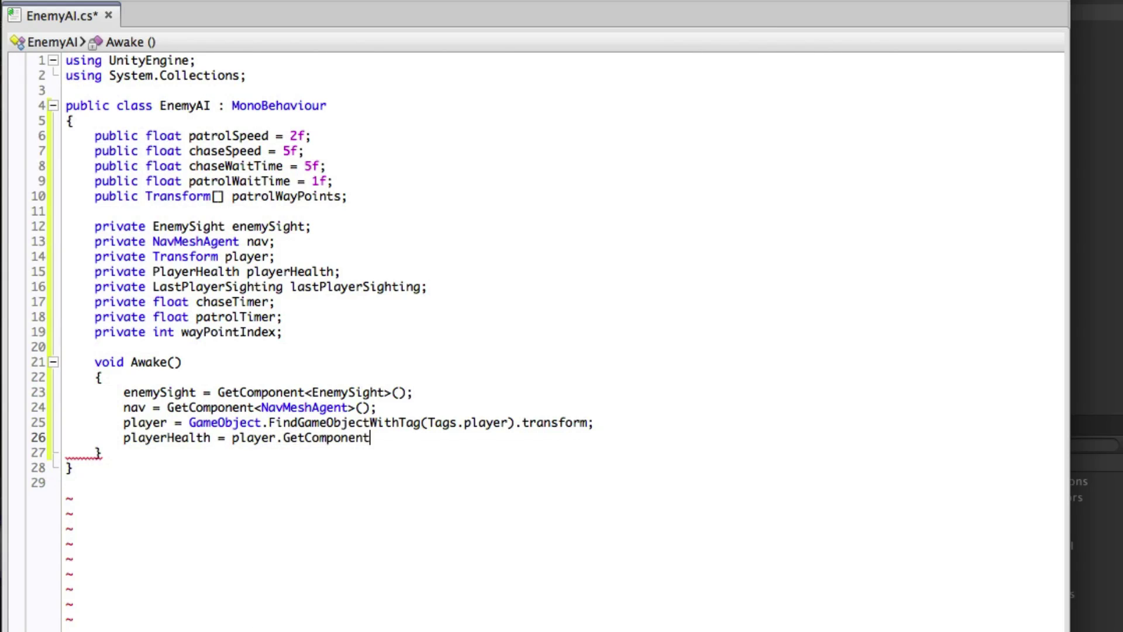
{"action": "type", "text": "<PlayerHealth>();"}
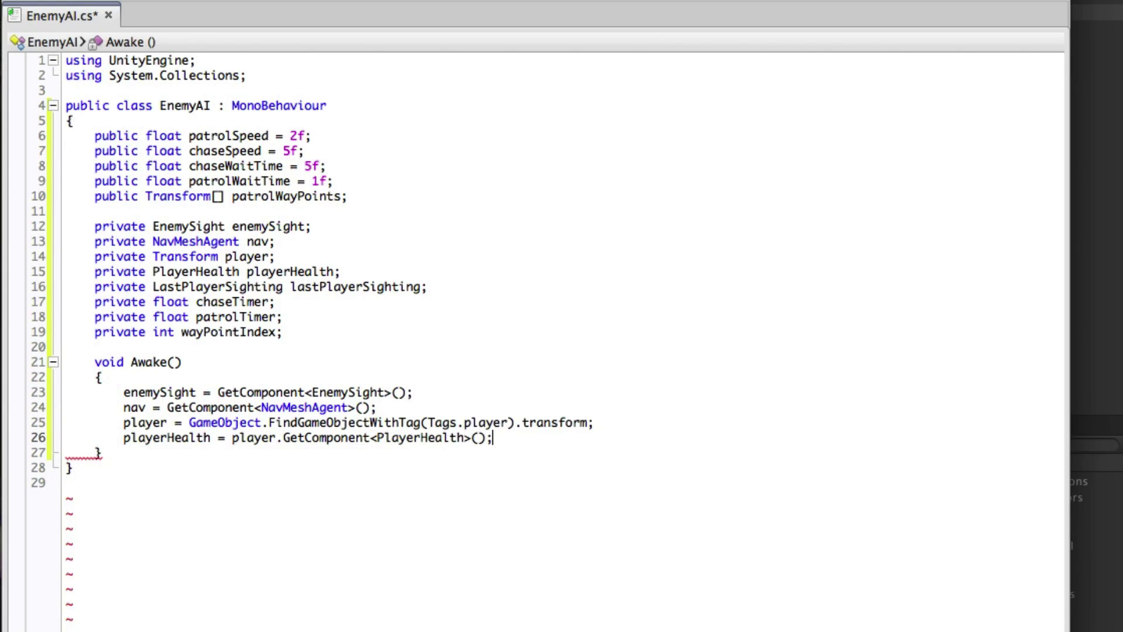
{"action": "key", "text": "Return"}
{"action": "type", "text": "lastPlayerSighting = GameObject"}
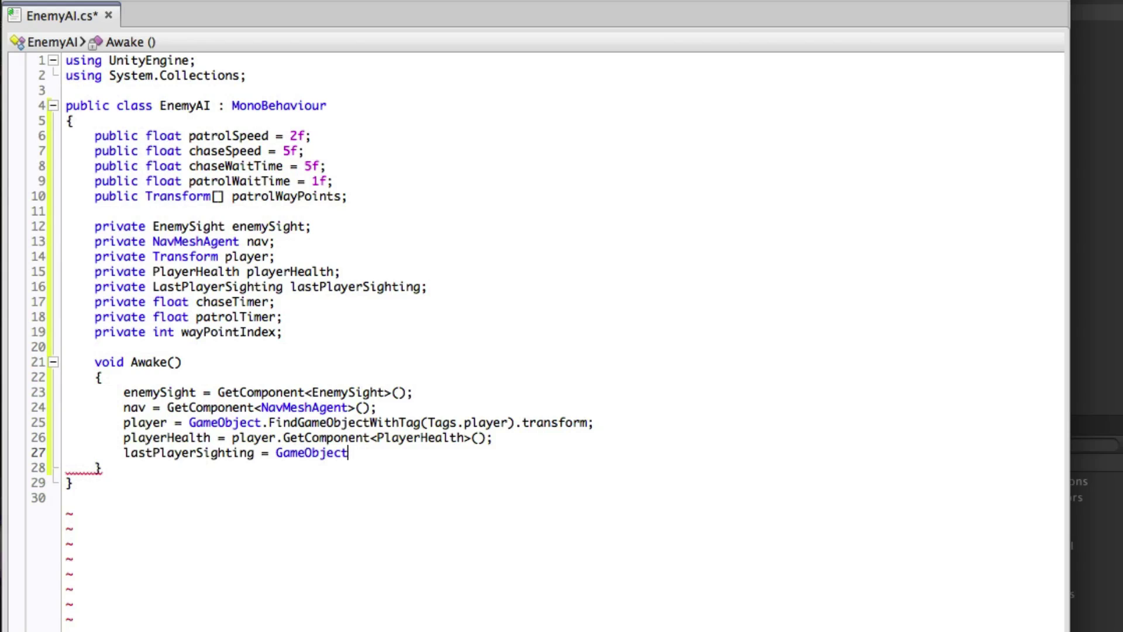
{"action": "type", "text": ".FindGameObjectWithTag(Tags.ga"}
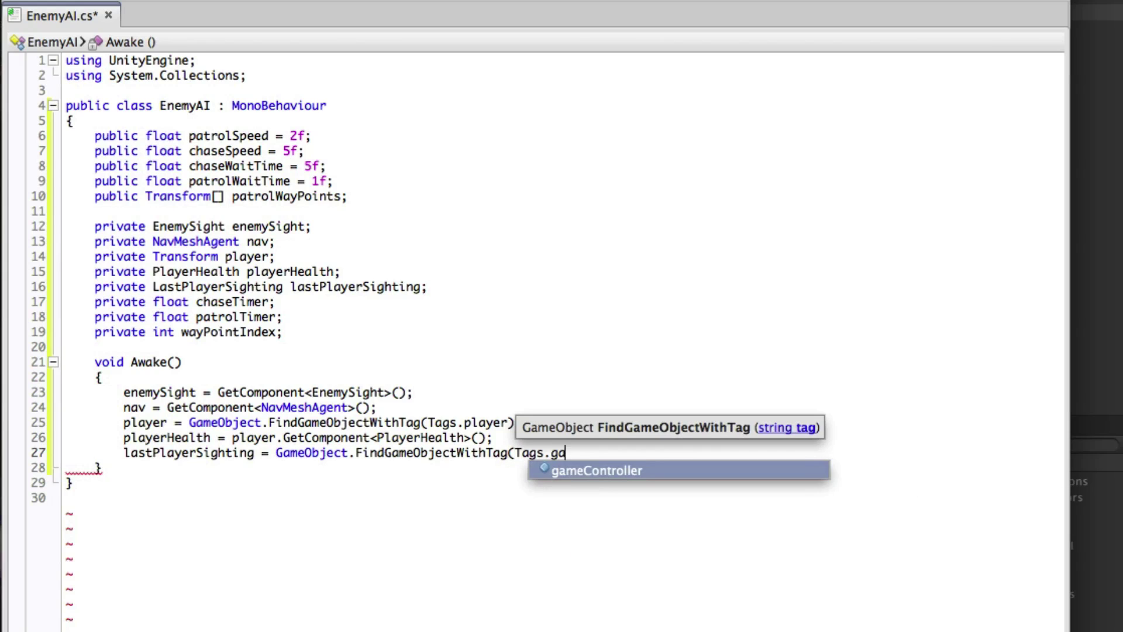
{"action": "type", "text": "meController).GetComponent"}
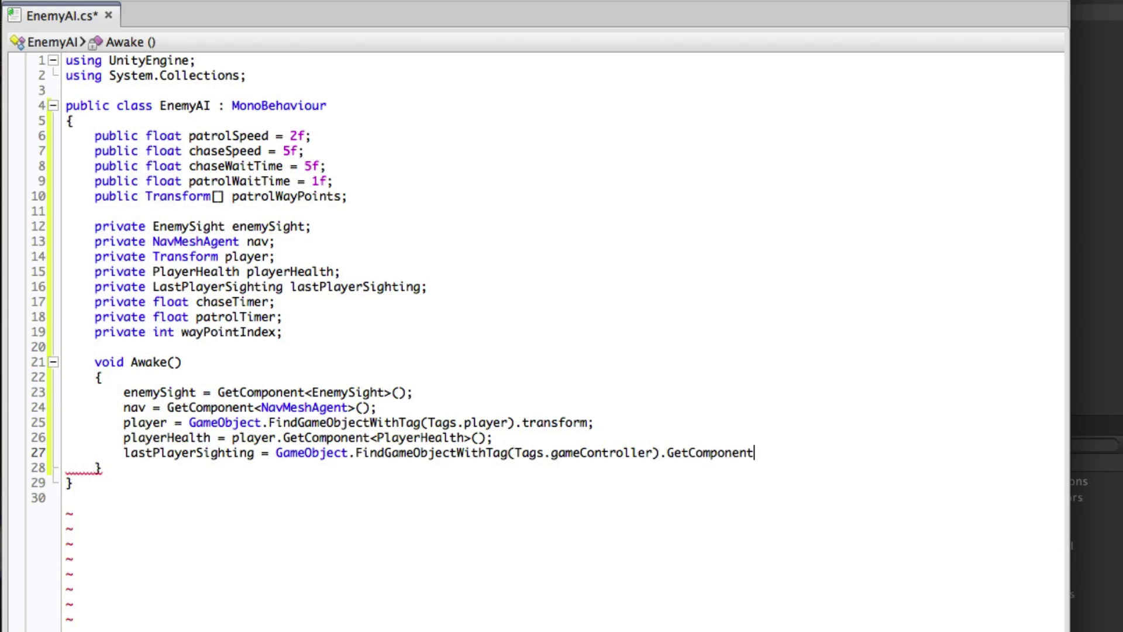
{"action": "type", "text": "<LastPlayerSighting>();"}
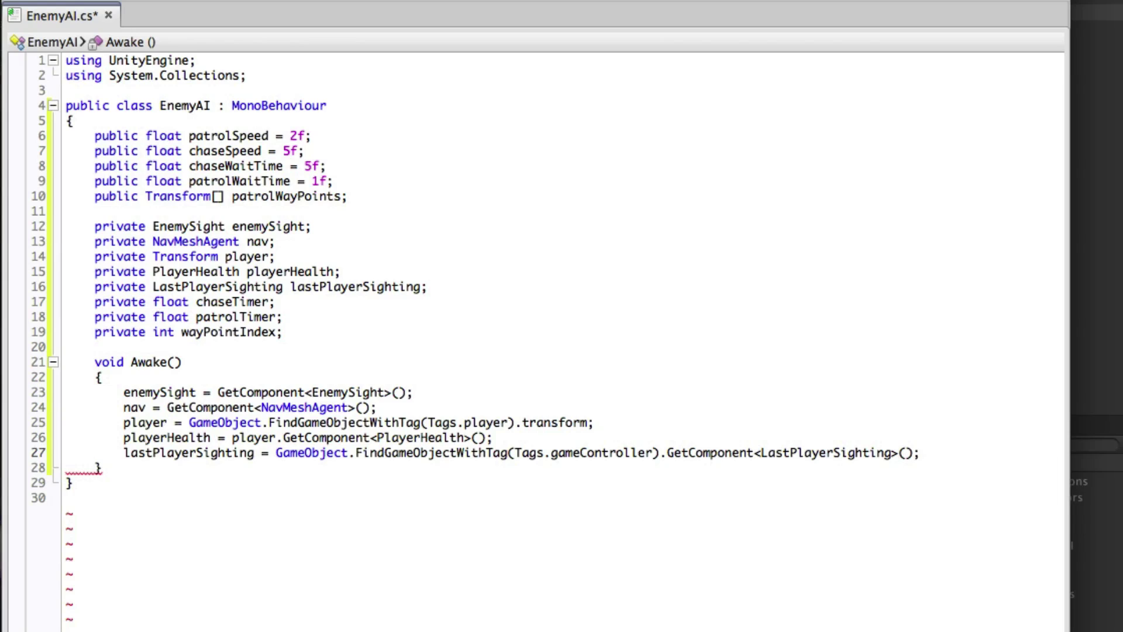
{"action": "key", "text": "End"}
{"action": "key", "text": "Return"}
{"action": "key", "text": "Return"}
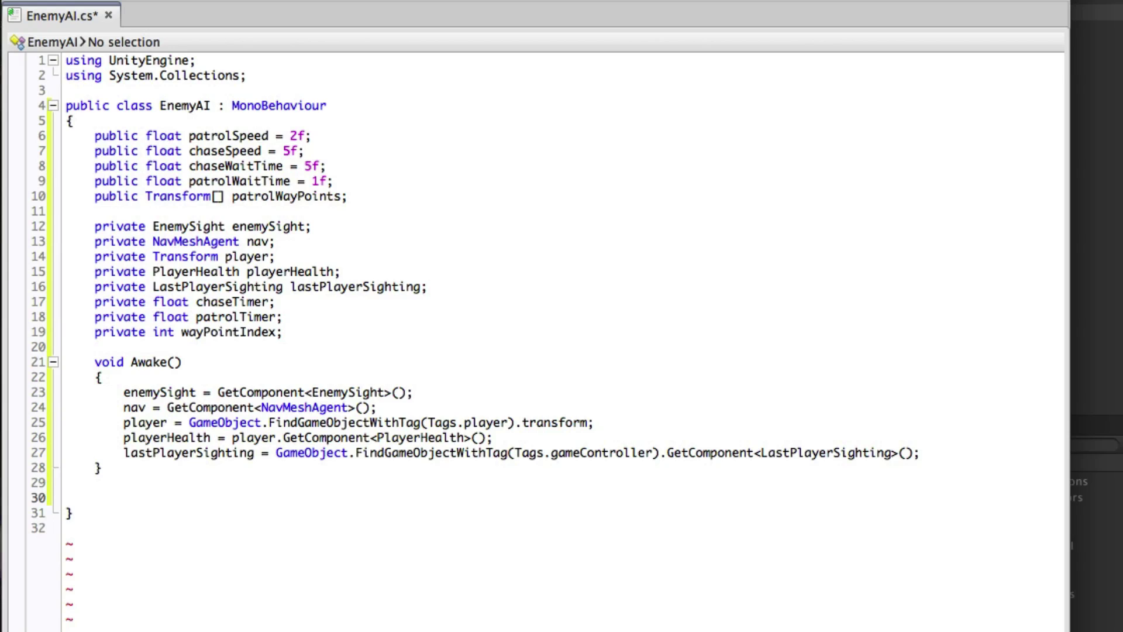
{"action": "type", "text": "void Update"}
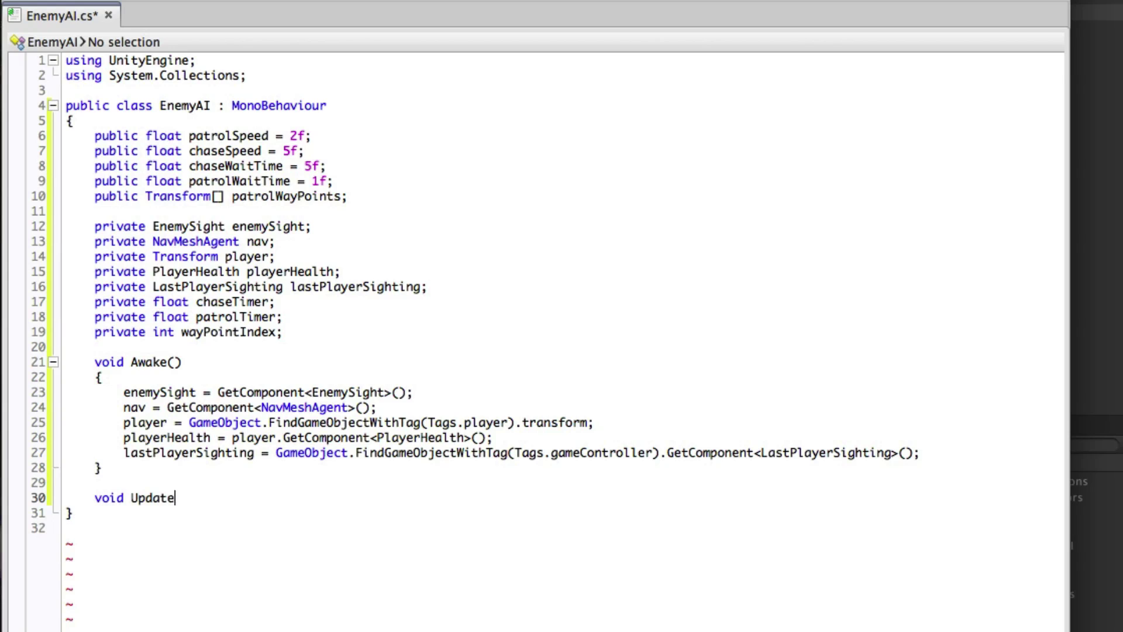
{"action": "type", "text": "()"}
Add empty Update and Shooting methods below Awake.
{"action": "key", "text": "Return"}
{"action": "type", "text": "{"}
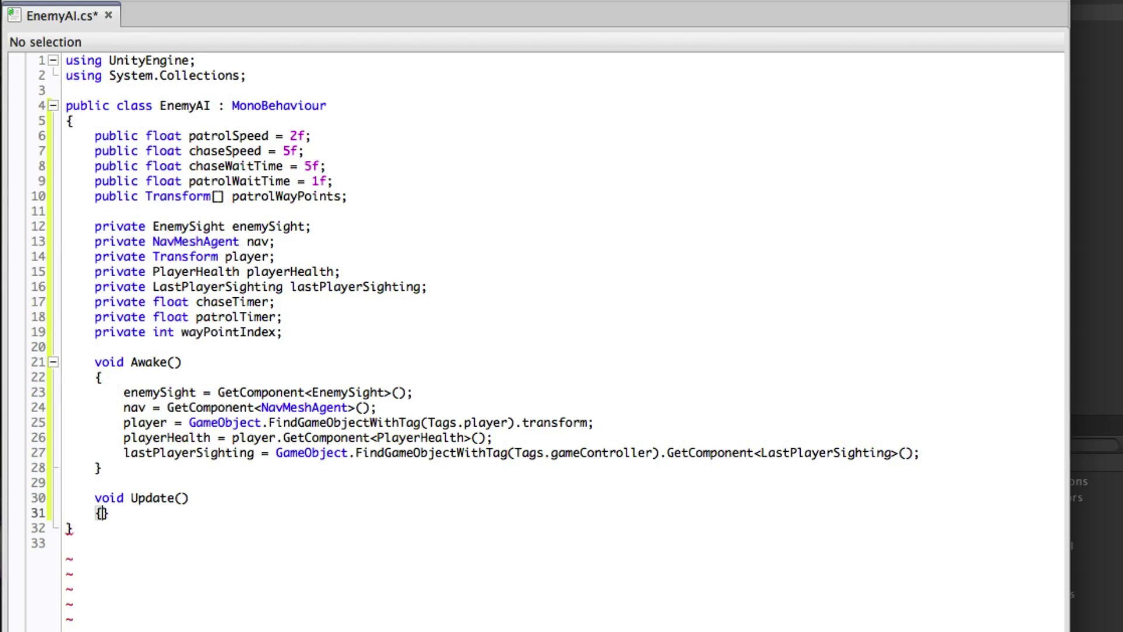
{"action": "key", "text": "Return"}
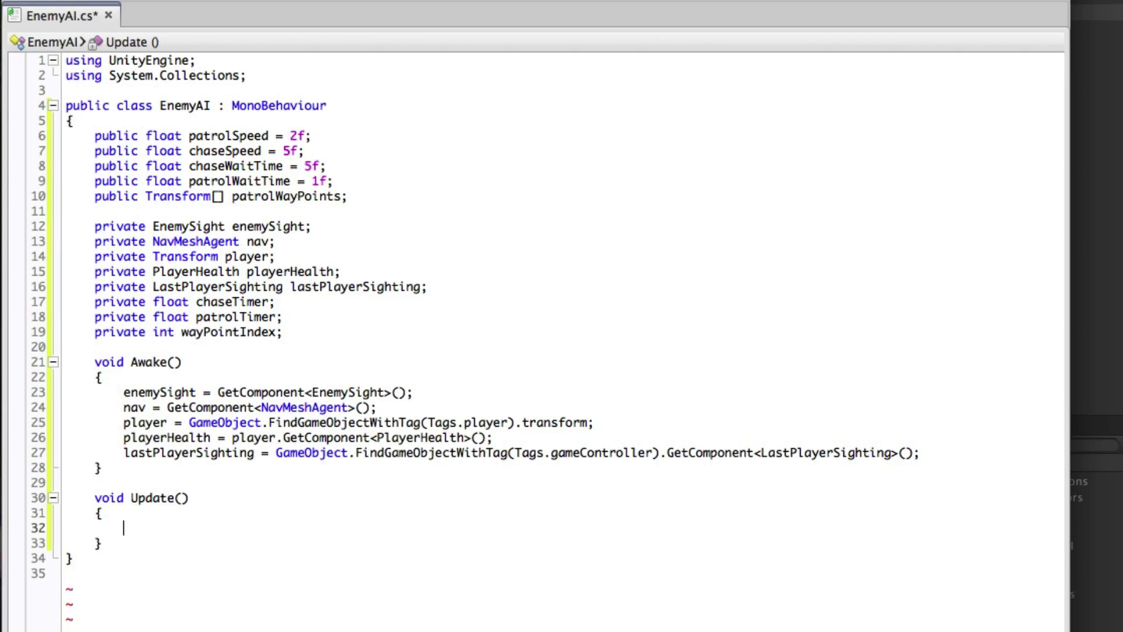
{"action": "key", "text": "Down"}
{"action": "key", "text": "End"}
{"action": "key", "text": "Return"}
{"action": "key", "text": "Return"}
{"action": "type", "text": "void Shoot"}
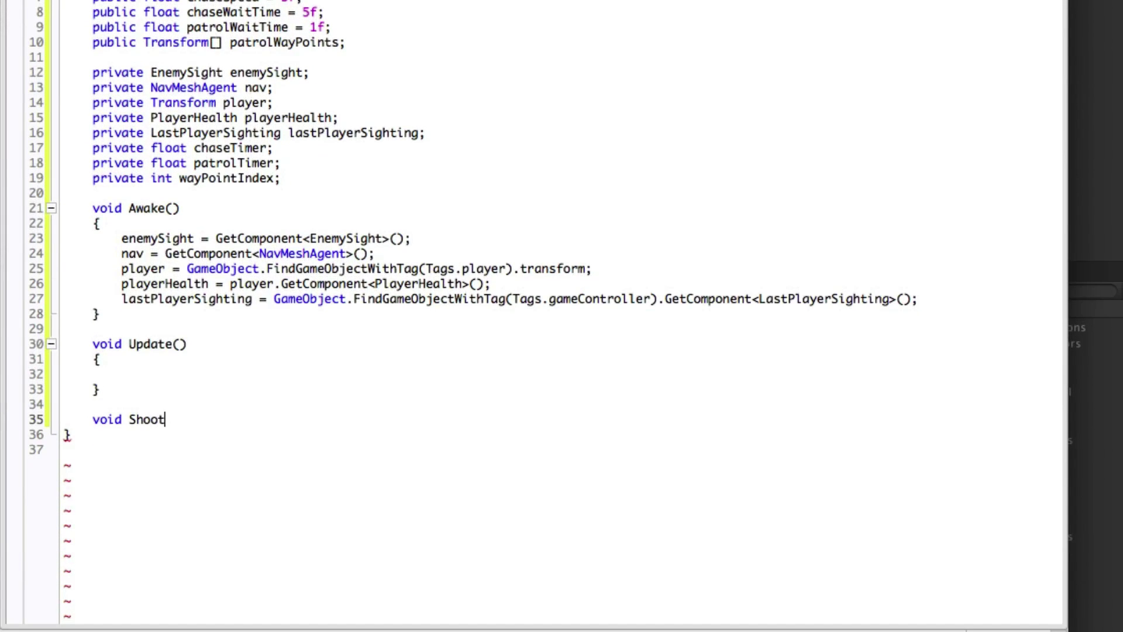
{"action": "type", "text": "ing()"}
{"action": "key", "text": "Return"}
{"action": "type", "text": "{}"}
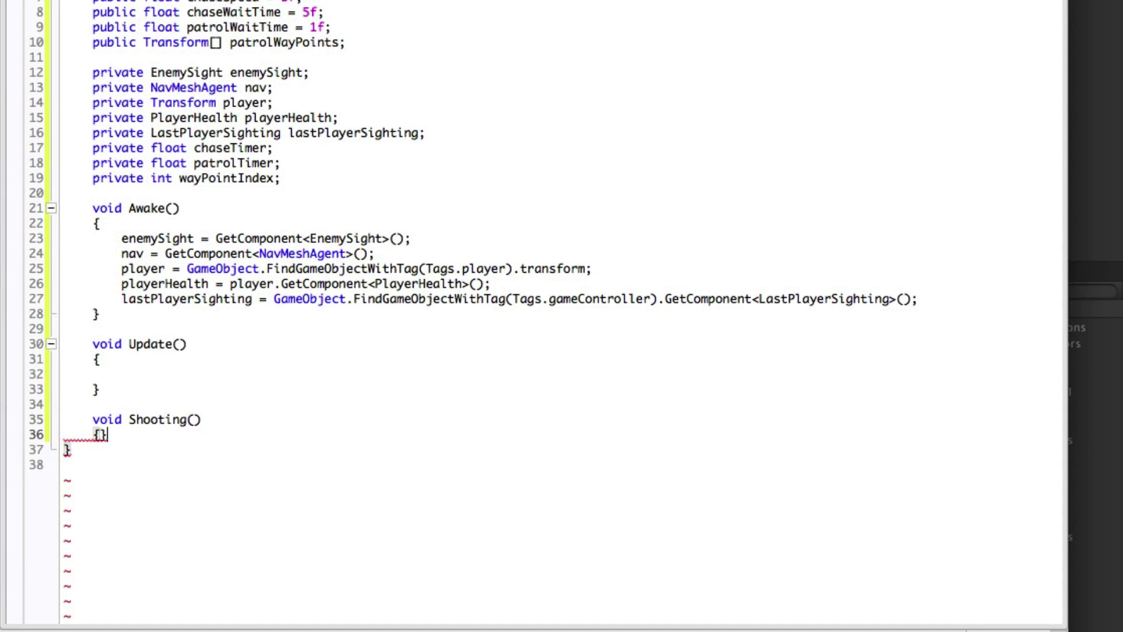
{"action": "key", "text": "Left"}
{"action": "key", "text": "Return"}
Add empty Chasing and Patrolling methods below Shooting.
{"action": "key", "text": "Down"}
{"action": "key", "text": "End"}
{"action": "key", "text": "Return"}
{"action": "key", "text": "Return"}
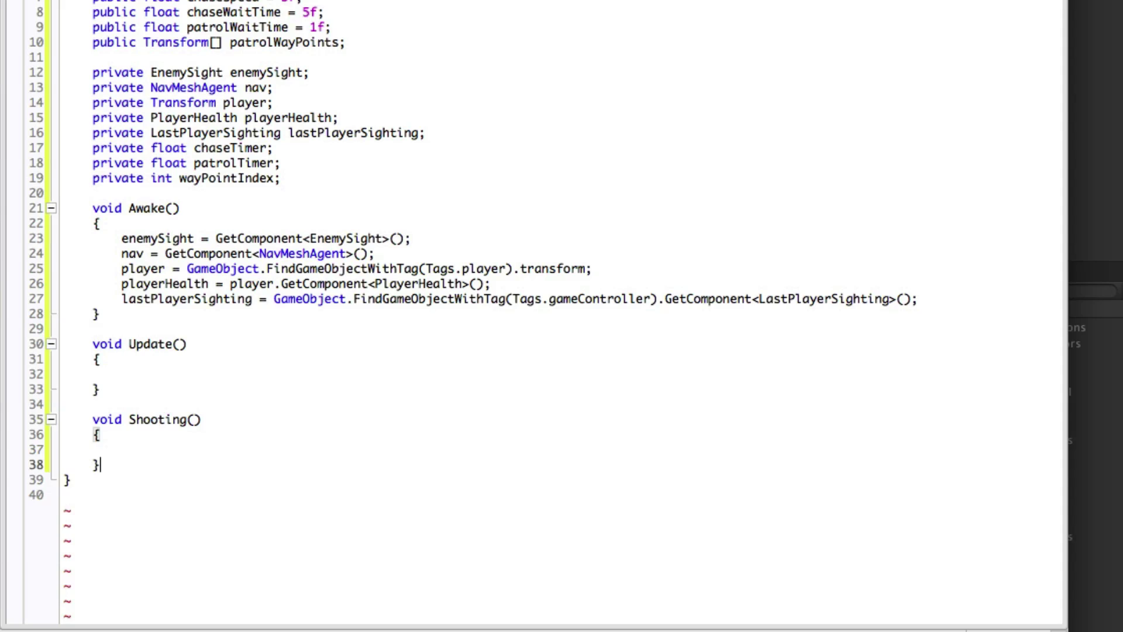
{"action": "type", "text": "void Chasing()"}
{"action": "key", "text": "Return"}
{"action": "type", "text": "{}"}
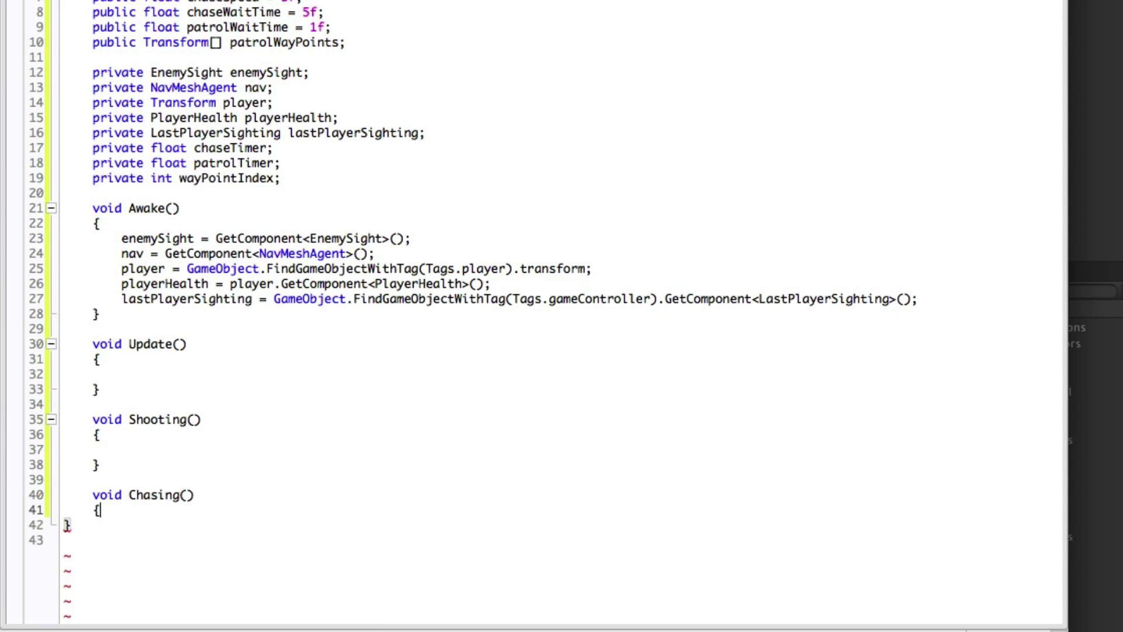
{"action": "key", "text": "Left"}
{"action": "key", "text": "Return"}
{"action": "key", "text": "Down"}
{"action": "key", "text": "End"}
{"action": "key", "text": "Return"}
{"action": "key", "text": "Return"}
{"action": "type", "text": "void Patrol"}
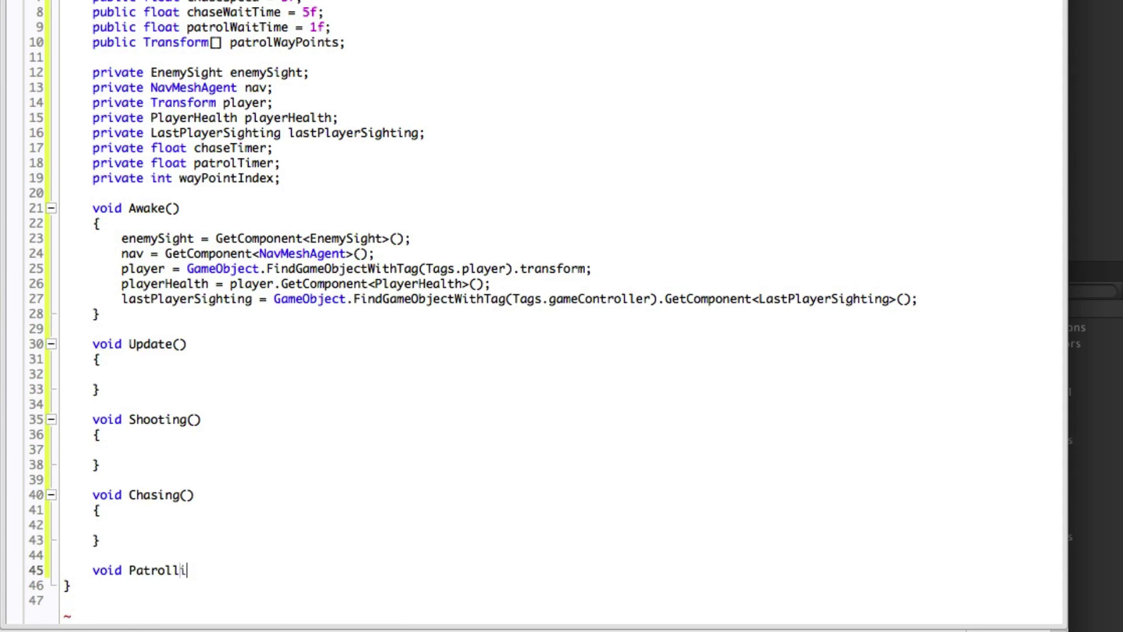
{"action": "type", "text": "ling()"}
{"action": "key", "text": "Return"}
{"action": "type", "text": "{}"}
{"action": "key", "text": "Left"}
{"action": "key", "text": "Return"}
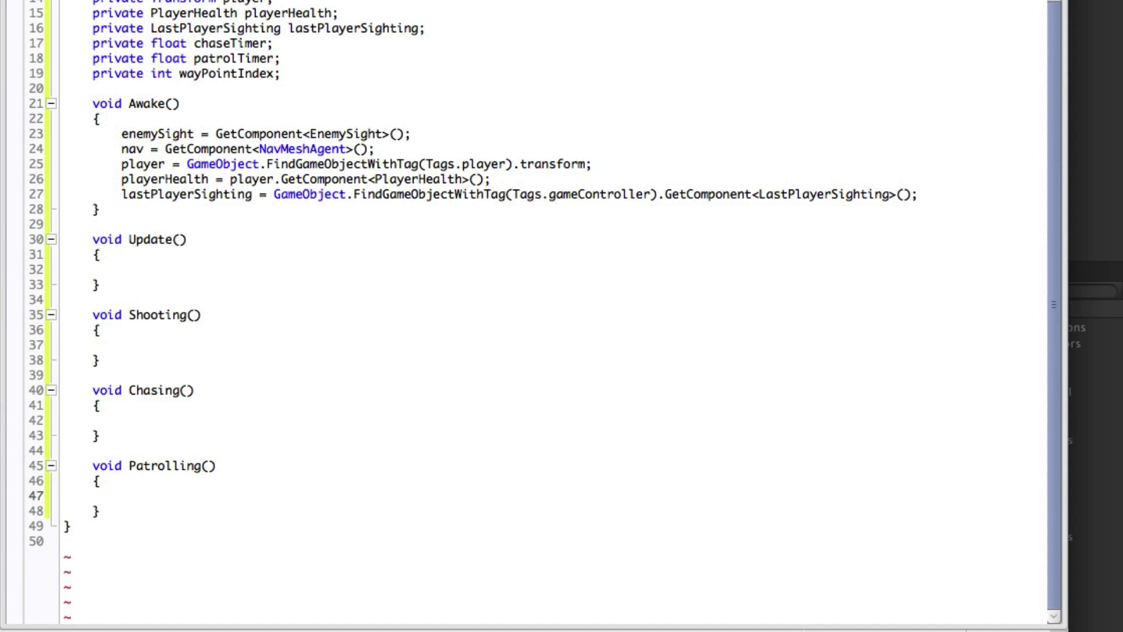
In Update, call Shooting() when enemySight.playerInSight is true and playerHealth.health is positive.
{"action": "left_click", "coordinate": [148, 274]}
{"action": "type", "text": "if"}
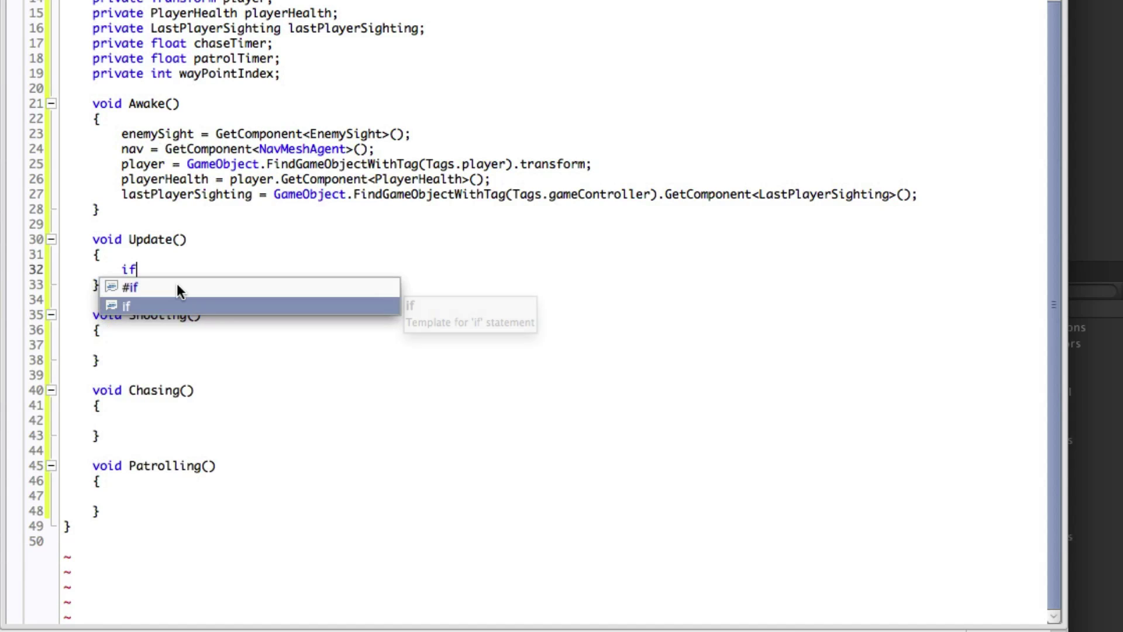
{"action": "type", "text": "(enem"}
{"action": "key", "text": "Return"}
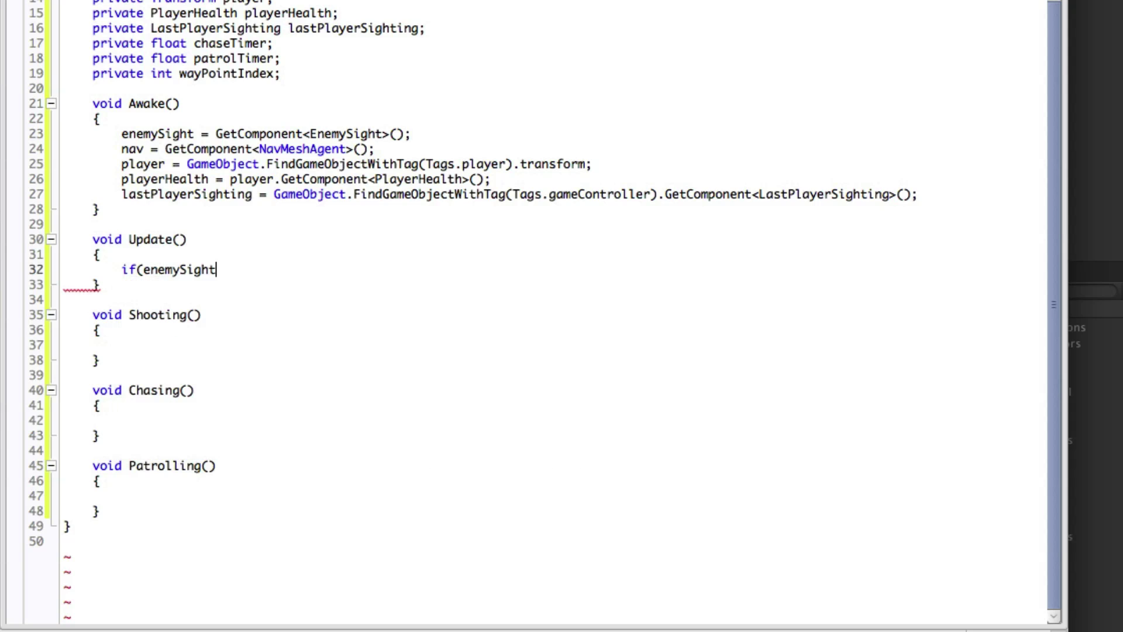
{"action": "type", "text": ".pl"}
{"action": "key", "text": "Return"}
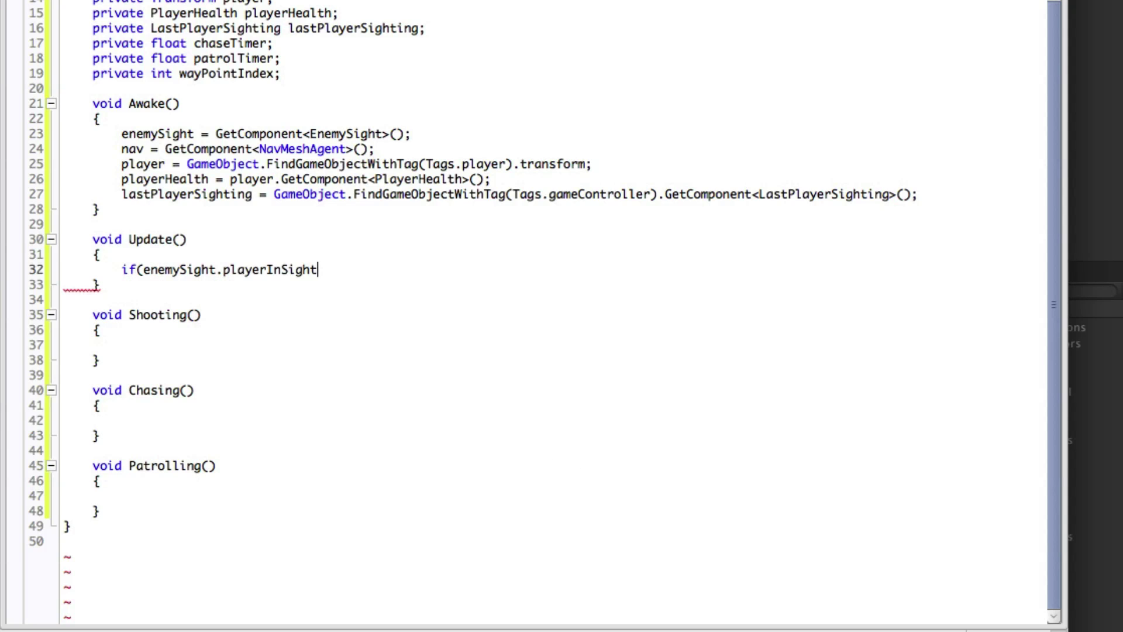
{"action": "type", "text": " &&"}
{"action": "type", "text": " playerH"}
{"action": "key", "text": "Return"}
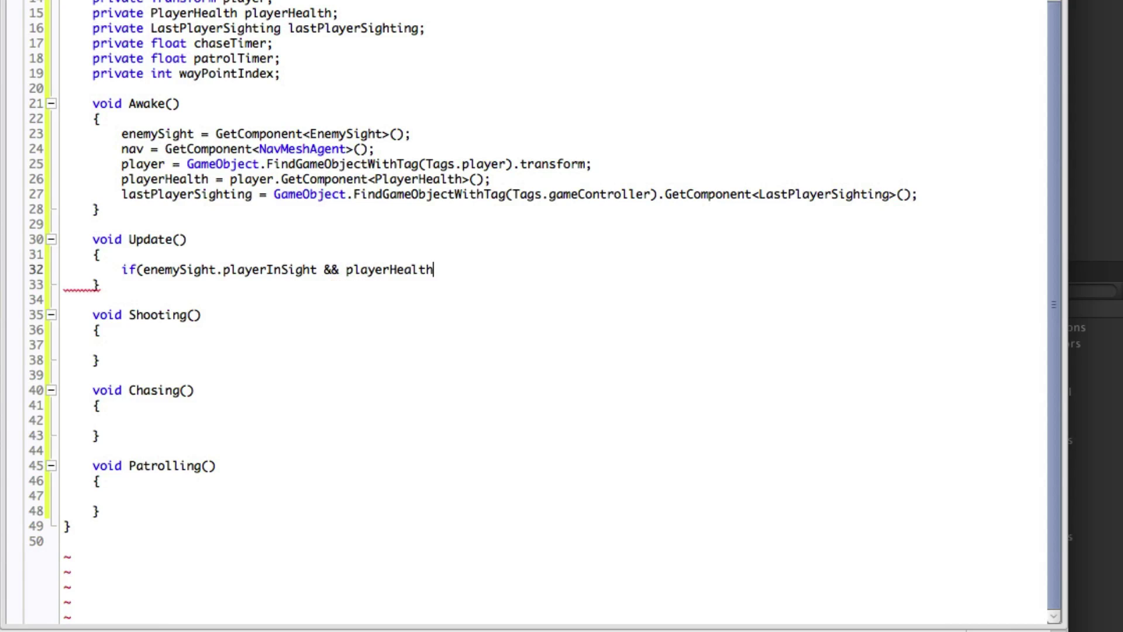
{"action": "type", "text": ".h"}
{"action": "key", "text": "Return"}
{"action": "type", "text": "> 0f)"}
{"action": "key", "text": "Return"}
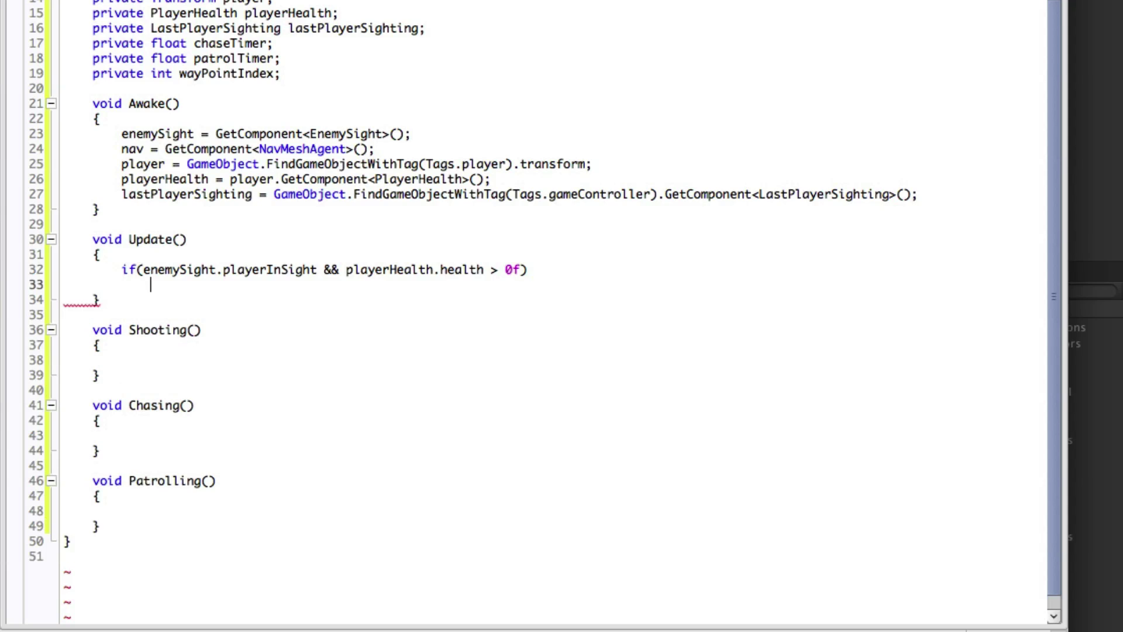
{"action": "type", "text": "Shooting ();"}
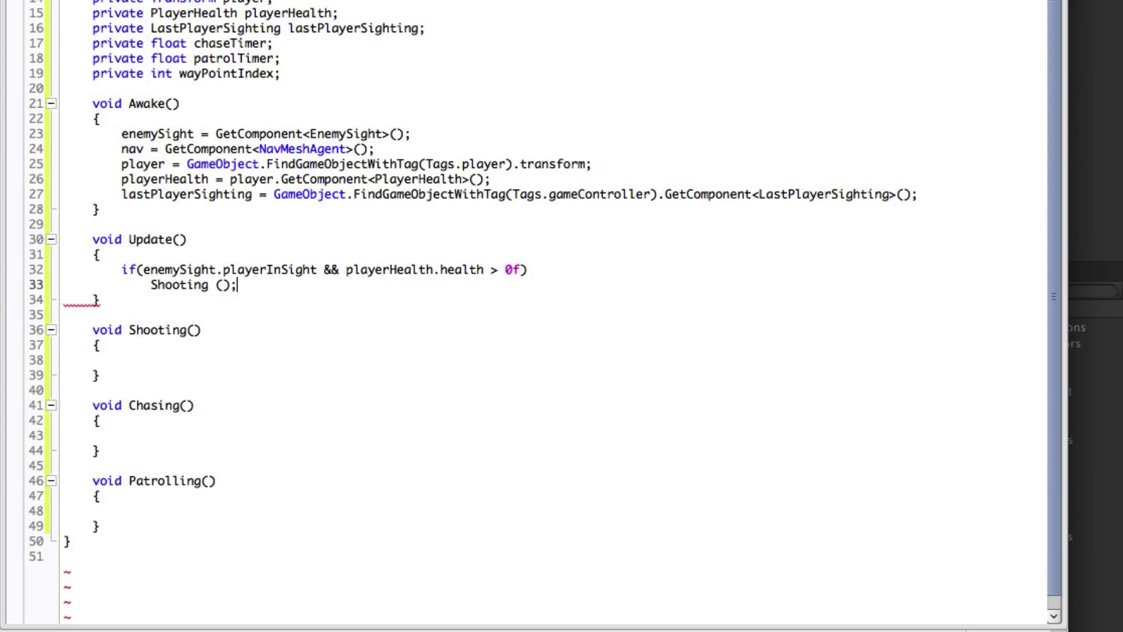
{"action": "key", "text": "Return"}
{"action": "key", "text": "Return"}
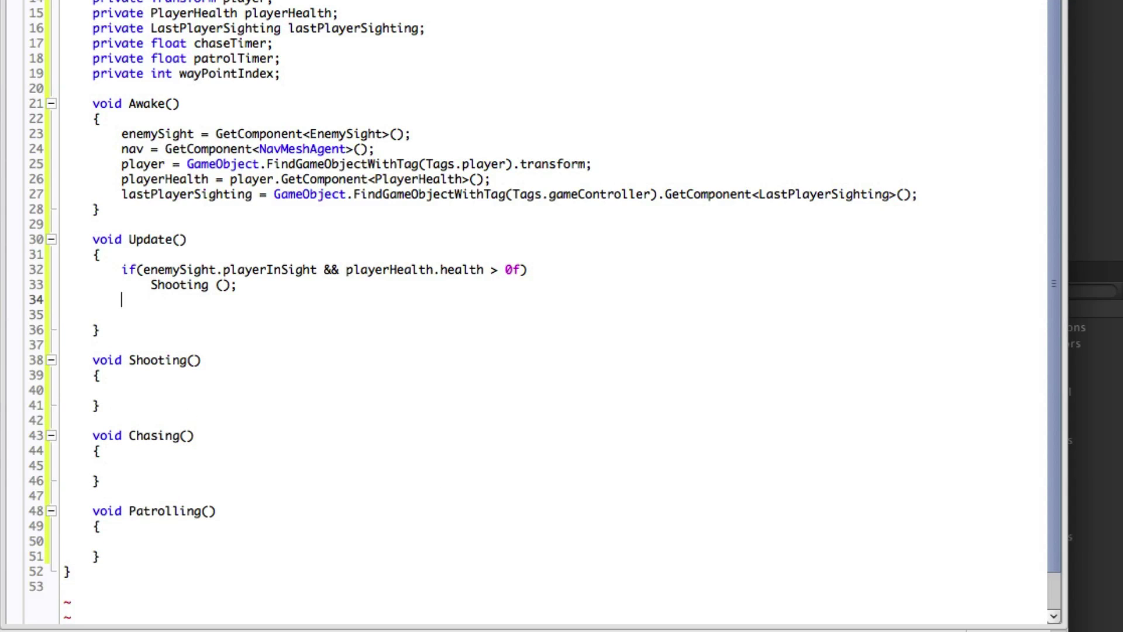
{"action": "type", "text": "else if("}
{"action": "type", "text": "enemy"}
Add an else-if calling Chasing() when personalLastSighting differs from resetPosition and the player lives.
{"action": "key", "text": "Tab"}
{"action": "type", "text": ".per"}
{"action": "key", "text": "Tab"}
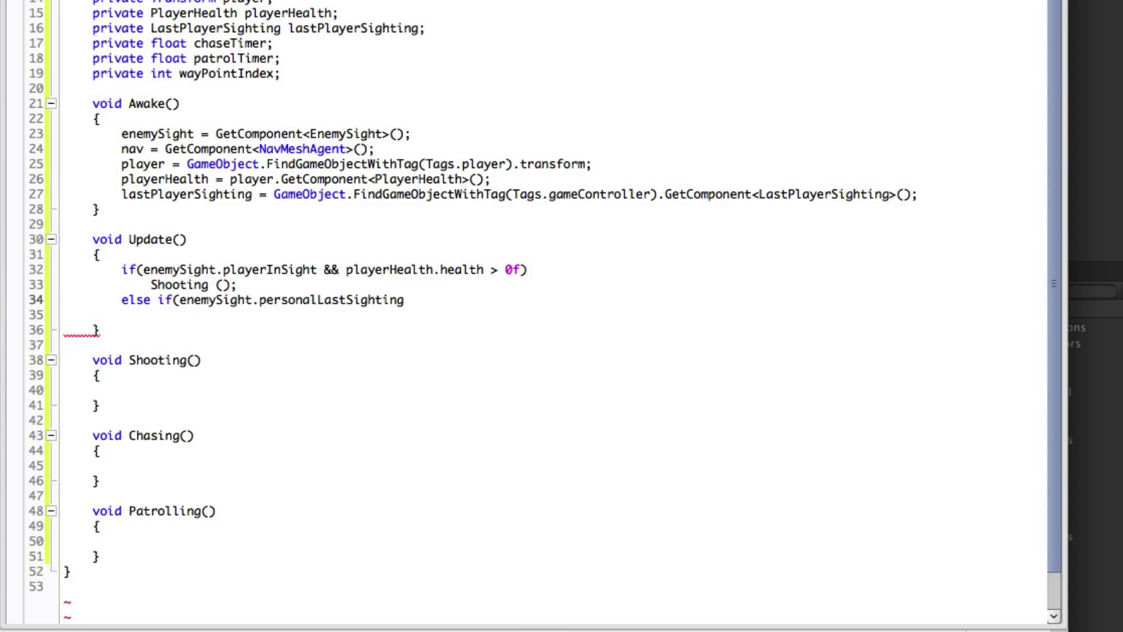
{"action": "type", "text": " != last"}
{"action": "key", "text": "Tab"}
{"action": "type", "text": ".re"}
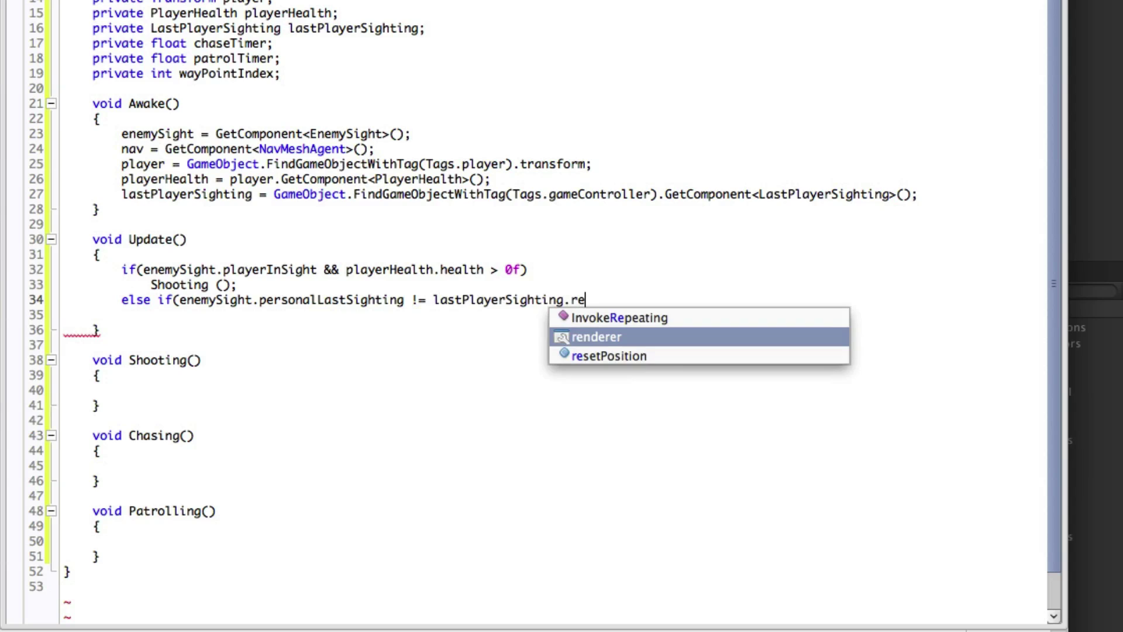
{"action": "key", "text": "Down"}
{"action": "key", "text": "Tab"}
{"action": "type", "text": "&& play"}
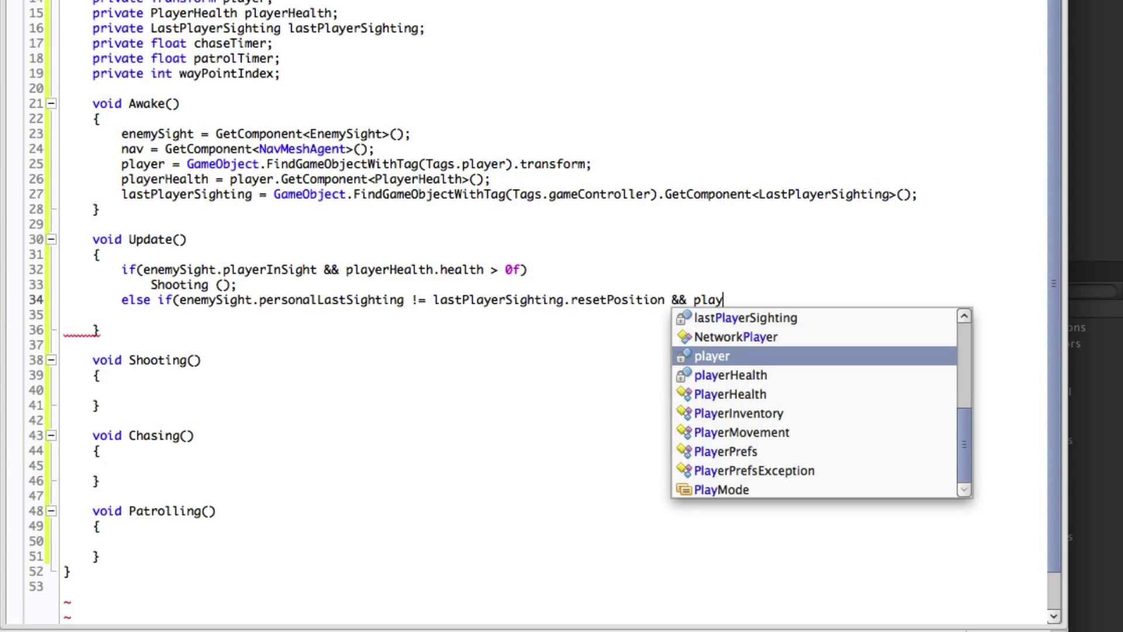
{"action": "key", "text": "Down"}
{"action": "key", "text": "Down"}
{"action": "key", "text": "Tab"}
{"action": "type", "text": ".h"}
{"action": "key", "text": "Tab"}
{"action": "type", "text": "> 0f)"}
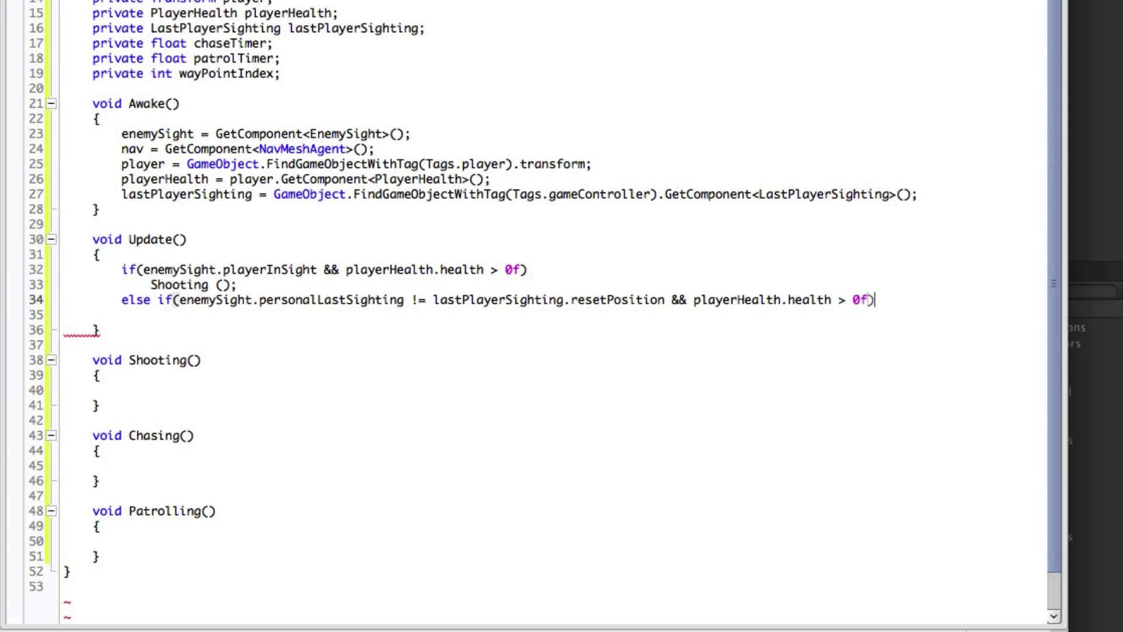
{"action": "key", "text": "Return"}
{"action": "type", "text": "Chasing"}
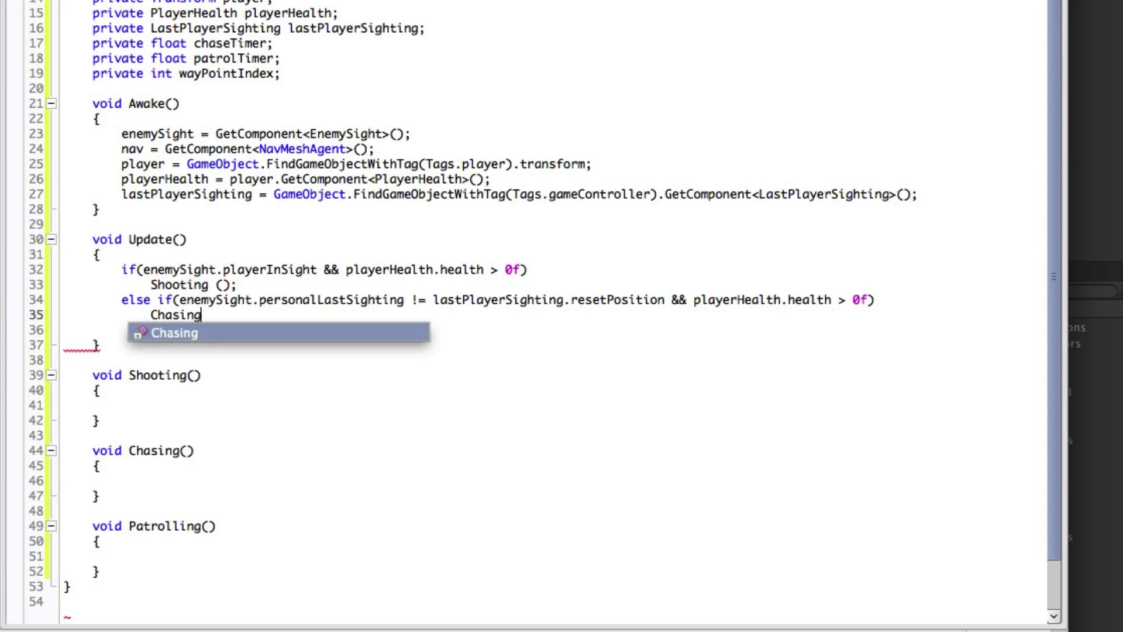
{"action": "type", "text": " ();"}
{"action": "key", "text": "Return"}
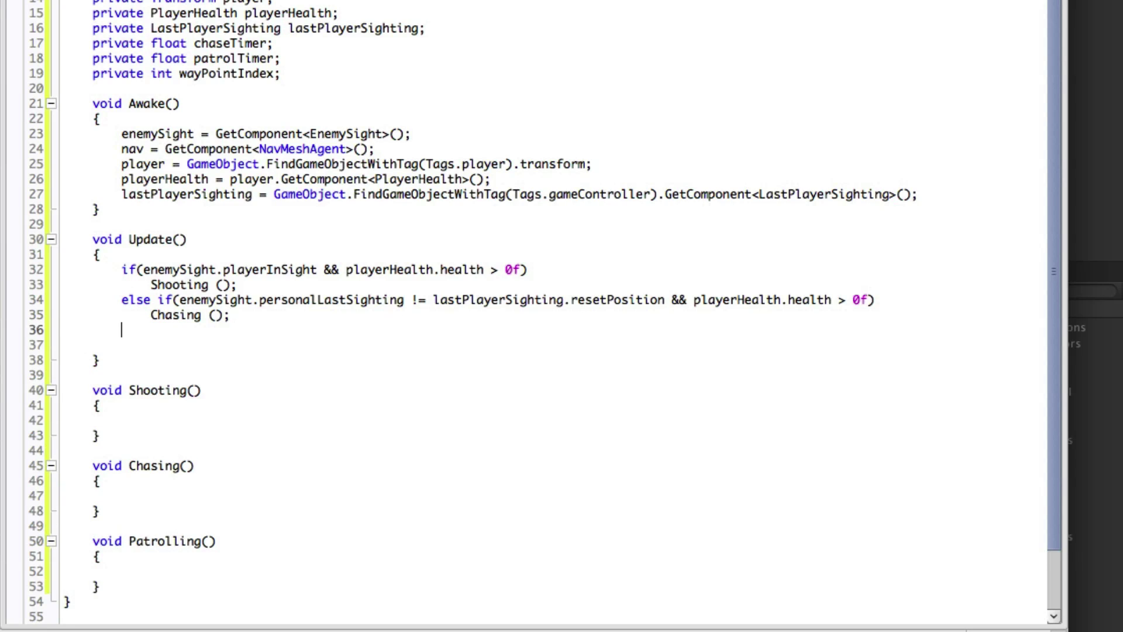
{"action": "type", "text": "else"}
Add an else branch calling Patrolling() and tidy Update's closing brace.
{"action": "key", "text": "Return"}
{"action": "type", "text": "Patrolling("}
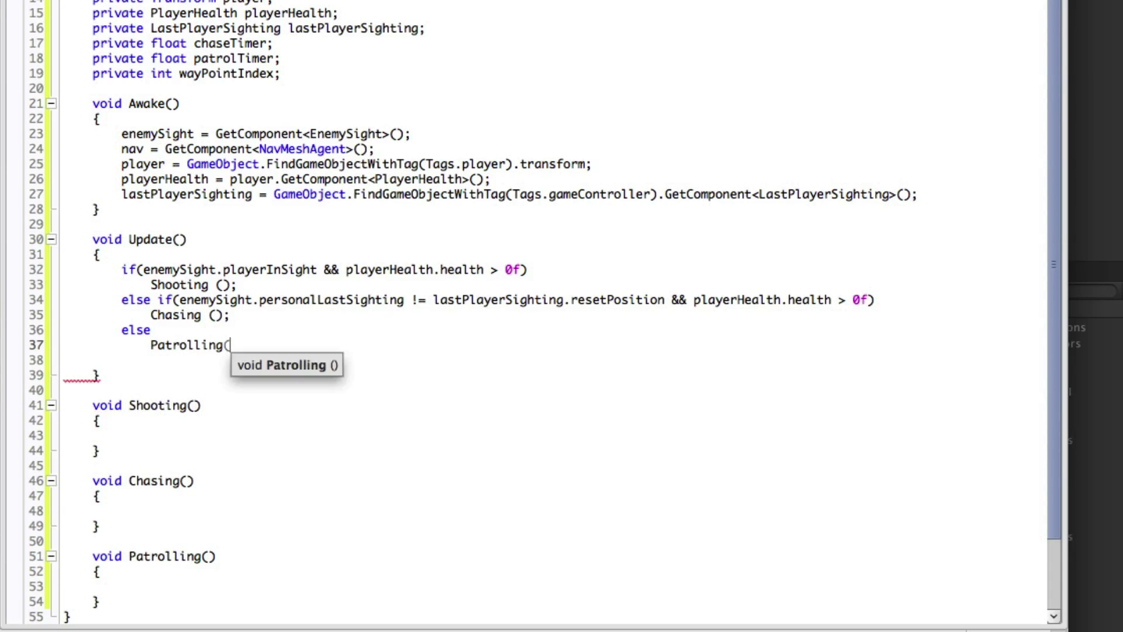
{"action": "type", "text": ");"}
{"action": "key", "text": "Down"}
{"action": "key", "text": "BackSpace"}
{"action": "key", "text": "Up"}
{"action": "key", "text": "End"}
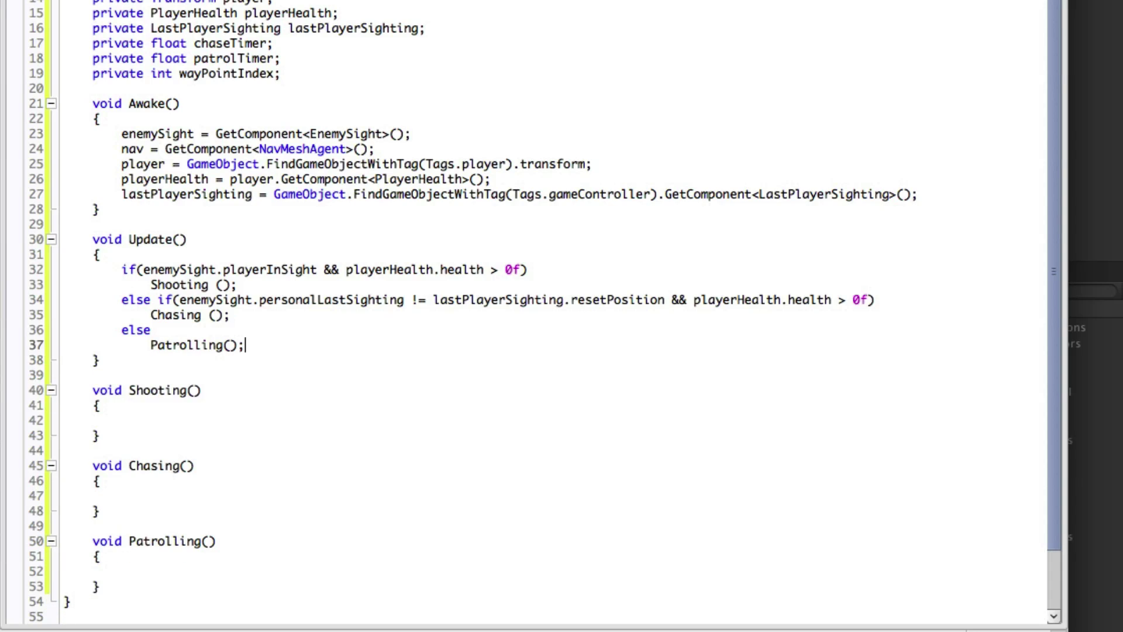
{"action": "key", "text": "Down"}
{"action": "key", "text": "Down"}
Write nav.Stop(); inside the Shooting() body.
{"action": "key", "text": "Down"}
{"action": "key", "text": "Down"}
{"action": "type", "text": "nav.S"}
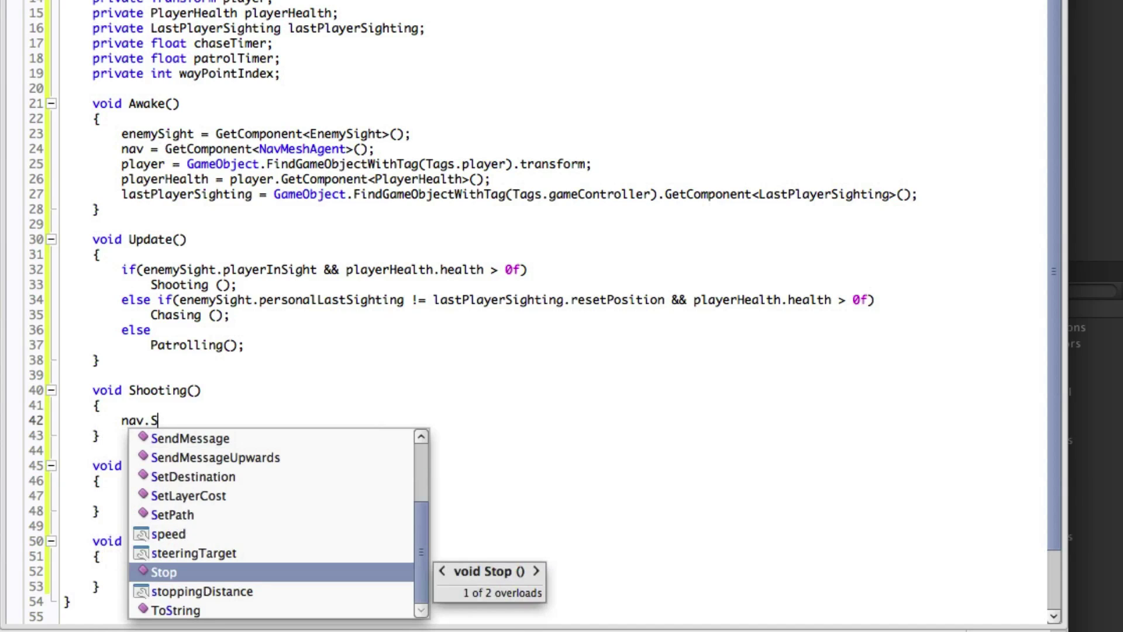
{"action": "type", "text": "top();"}
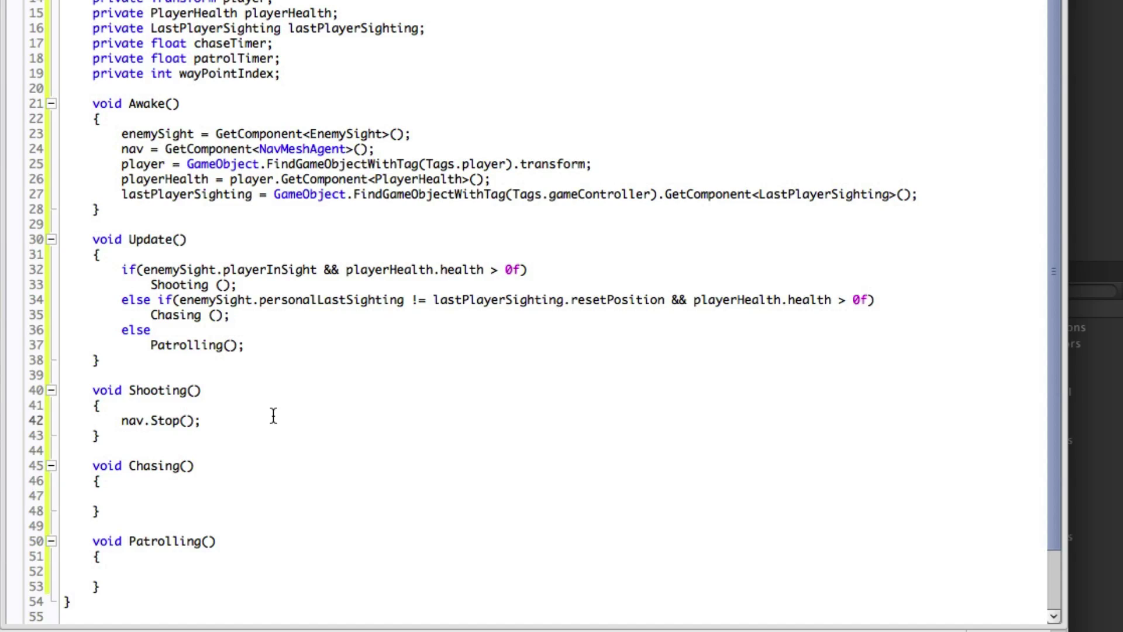
In Chasing, send nav to personalLastSighting when far away and set speed to chaseSpeed.
{"action": "left_click", "coordinate": [143, 496]}
{"action": "type", "text": "Vector3 sightingDeltaPos = "}
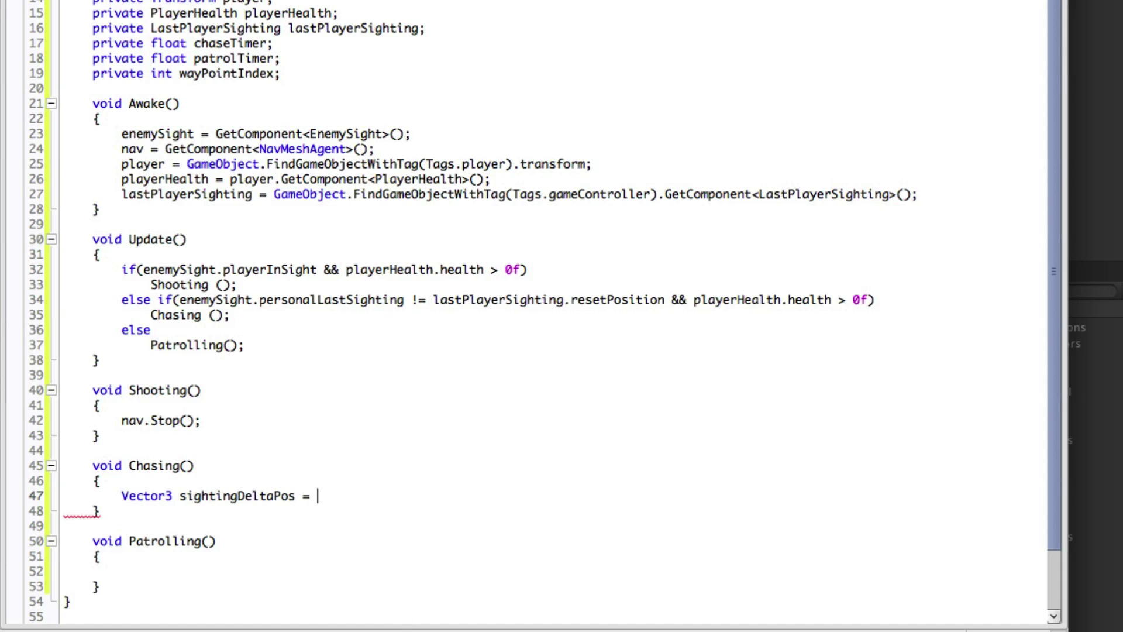
{"action": "type", "text": "enemySight.per"}
{"action": "key", "text": "Tab"}
{"action": "type", "text": "- tr"}
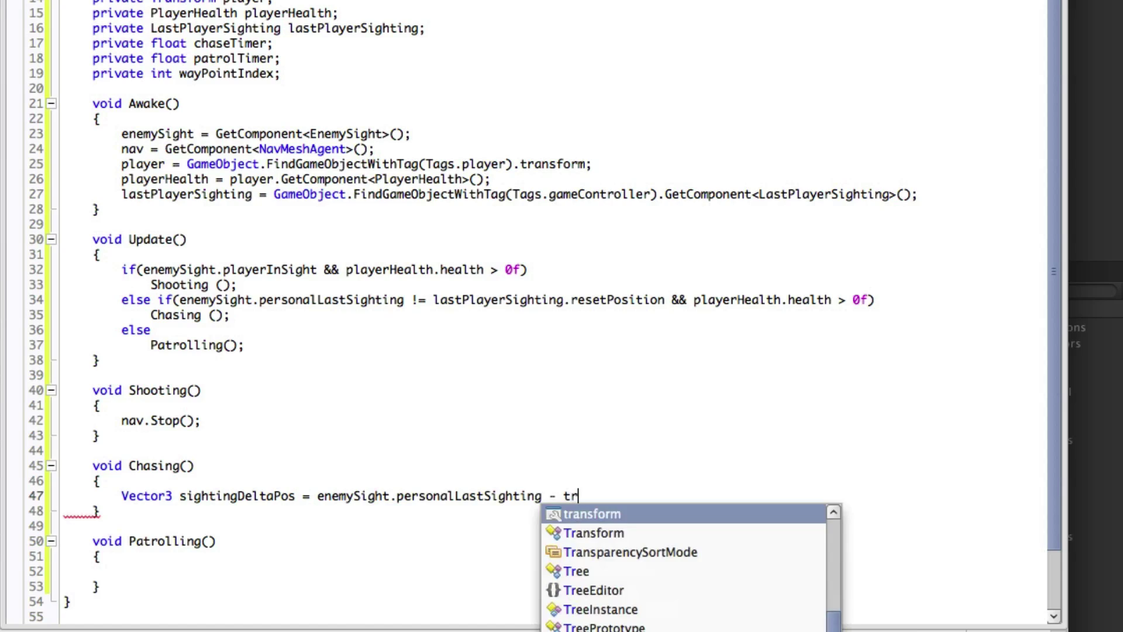
{"action": "type", "text": "ansform.position;"}
{"action": "key", "text": "Return"}
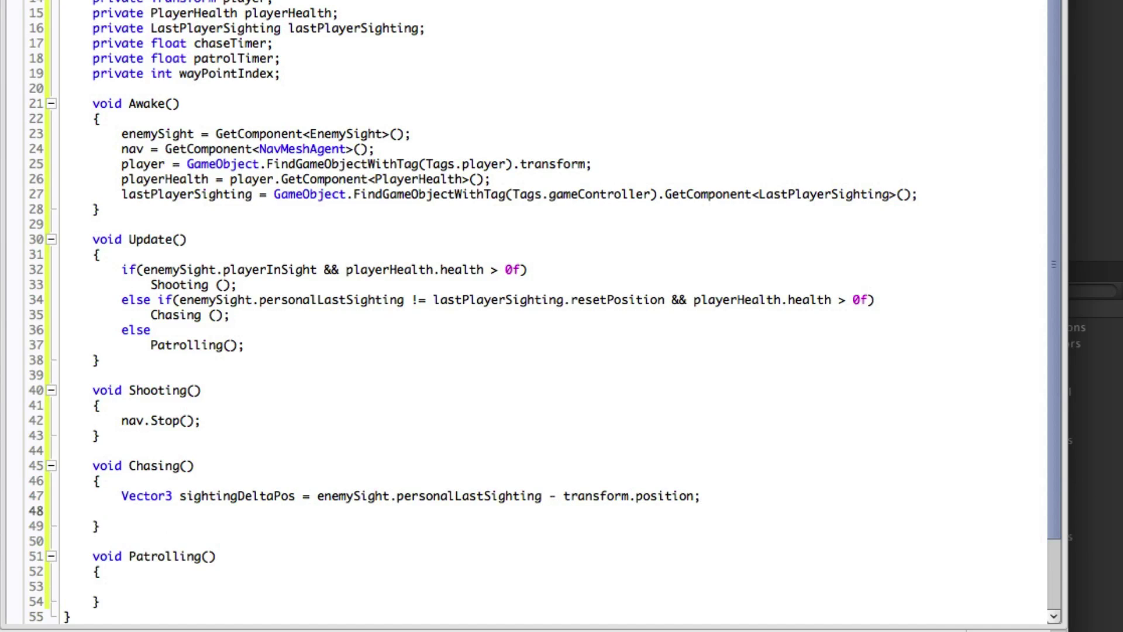
{"action": "type", "text": "if(sight"}
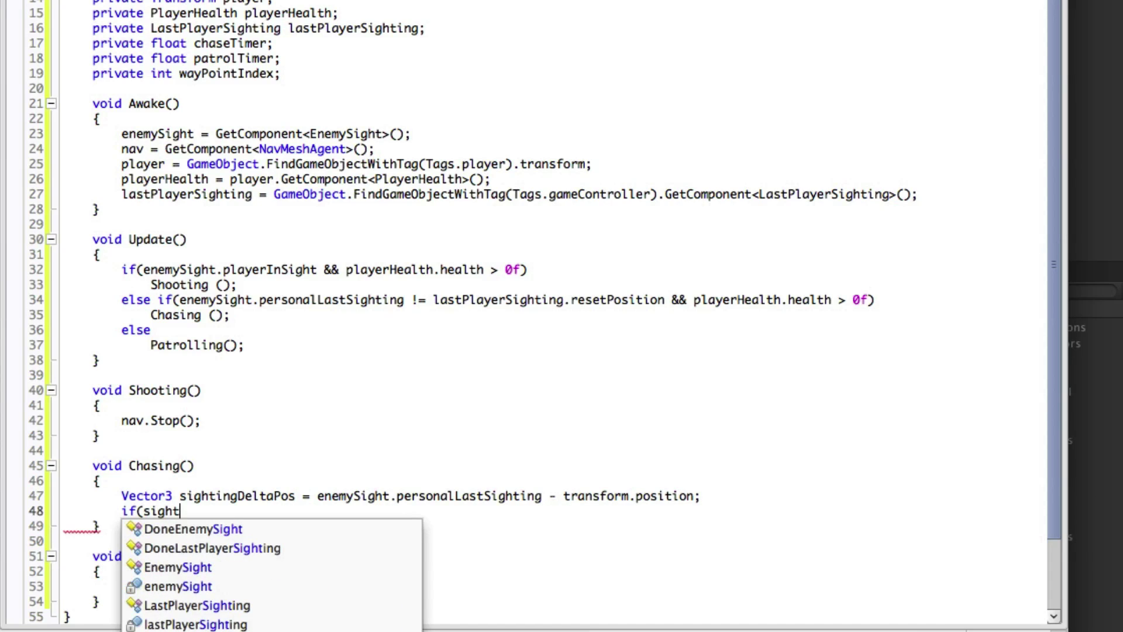
{"action": "key", "text": "Tab"}
{"action": "type", "text": ".sq"}
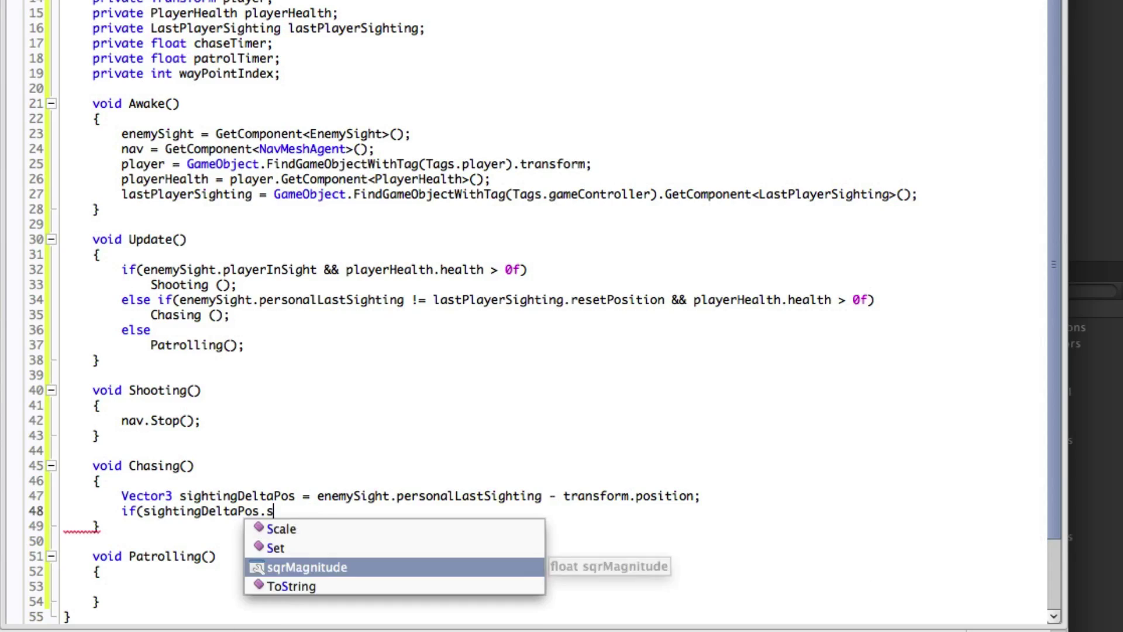
{"action": "key", "text": "Tab"}
{"action": "type", "text": "4"}
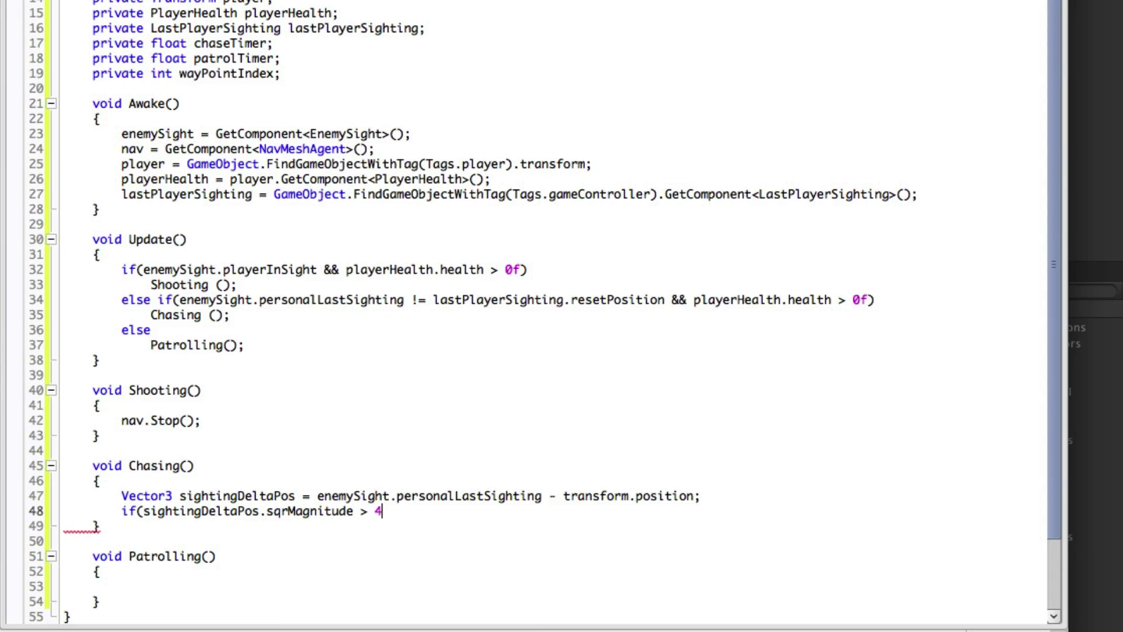
{"action": "type", "text": "f)"}
{"action": "key", "text": "Return"}
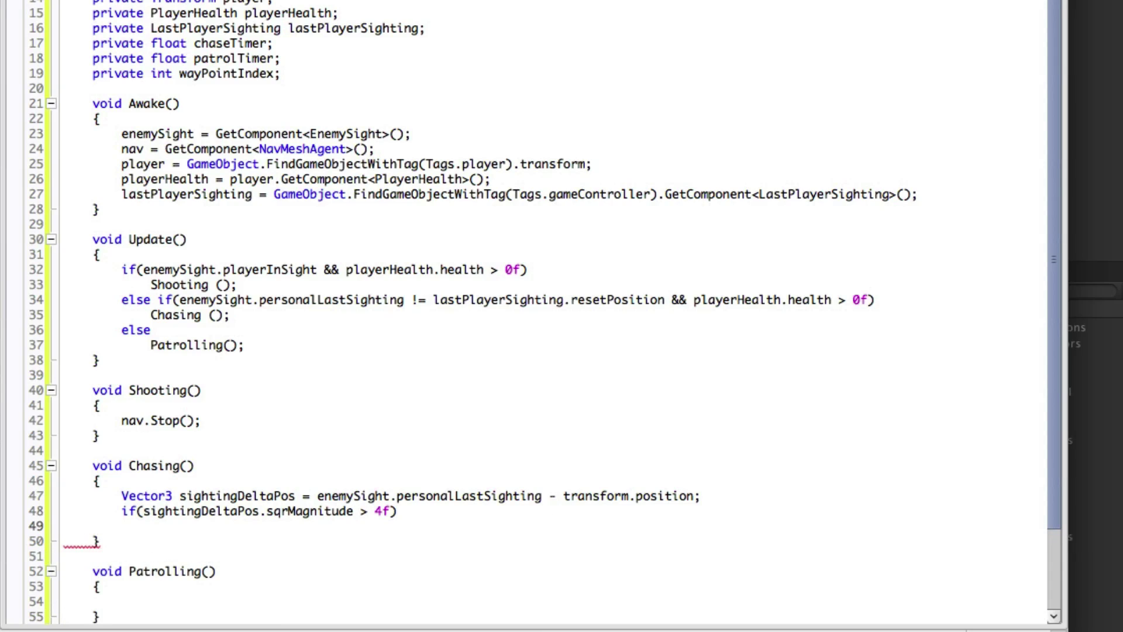
{"action": "type", "text": "nav.des"}
{"action": "key", "text": "Tab"}
{"action": "type", "text": "= "}
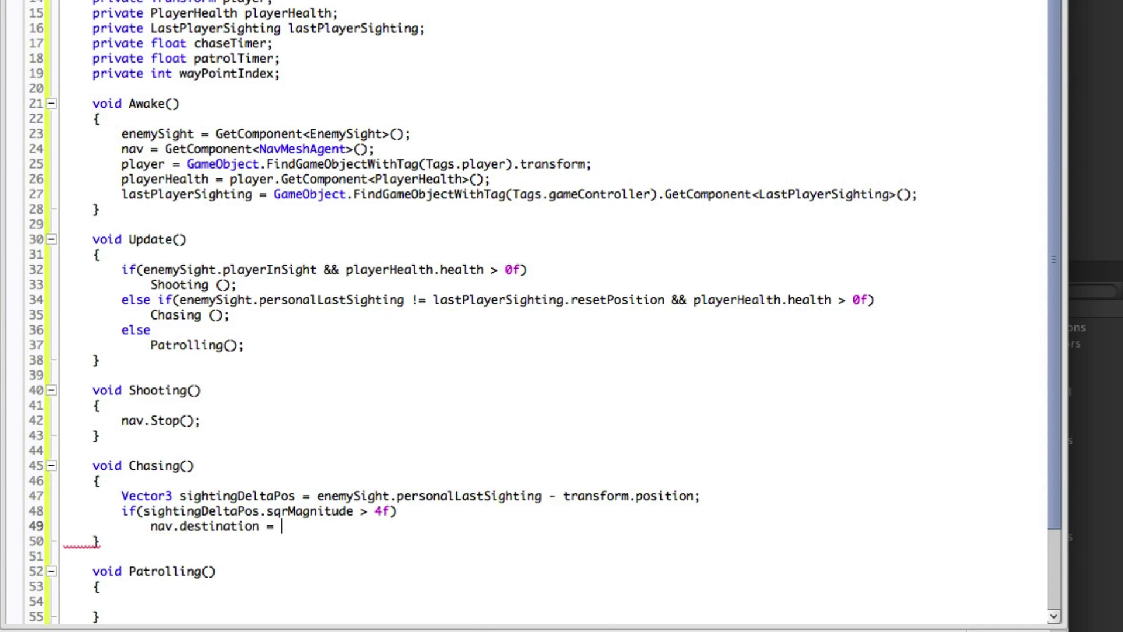
{"action": "type", "text": "enemySight.pe"}
{"action": "key", "text": "Tab"}
{"action": "type", "text": ";"}
{"action": "key", "text": "Return"}
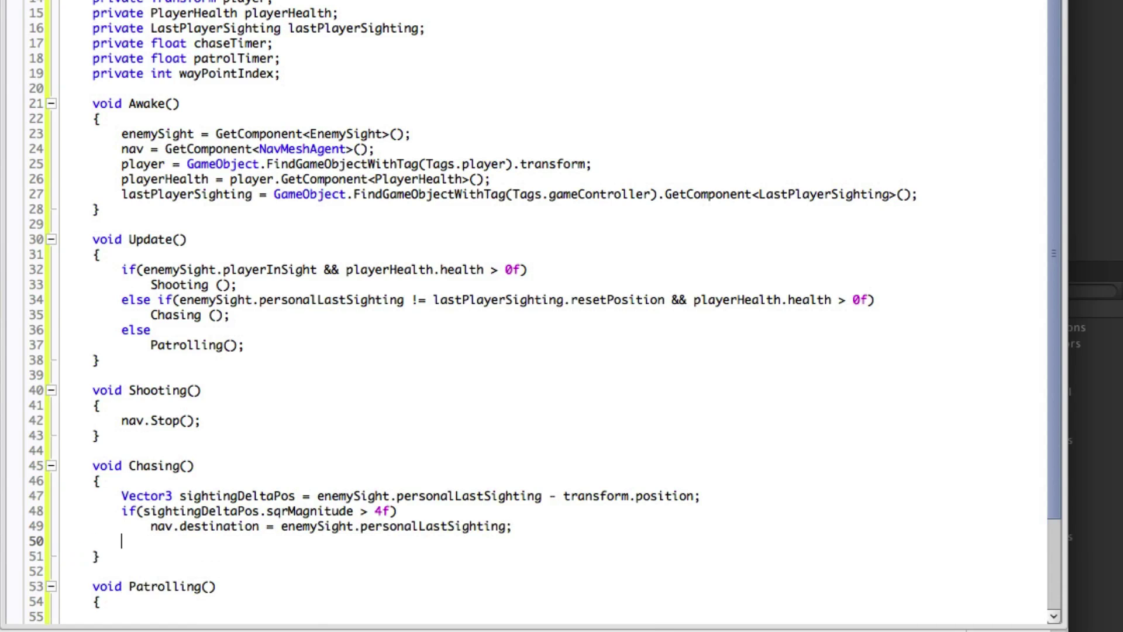
{"action": "key", "text": "Return"}
{"action": "left_click_drag", "start_coordinate": [1053, 466], "coordinate": [1054, 580]}
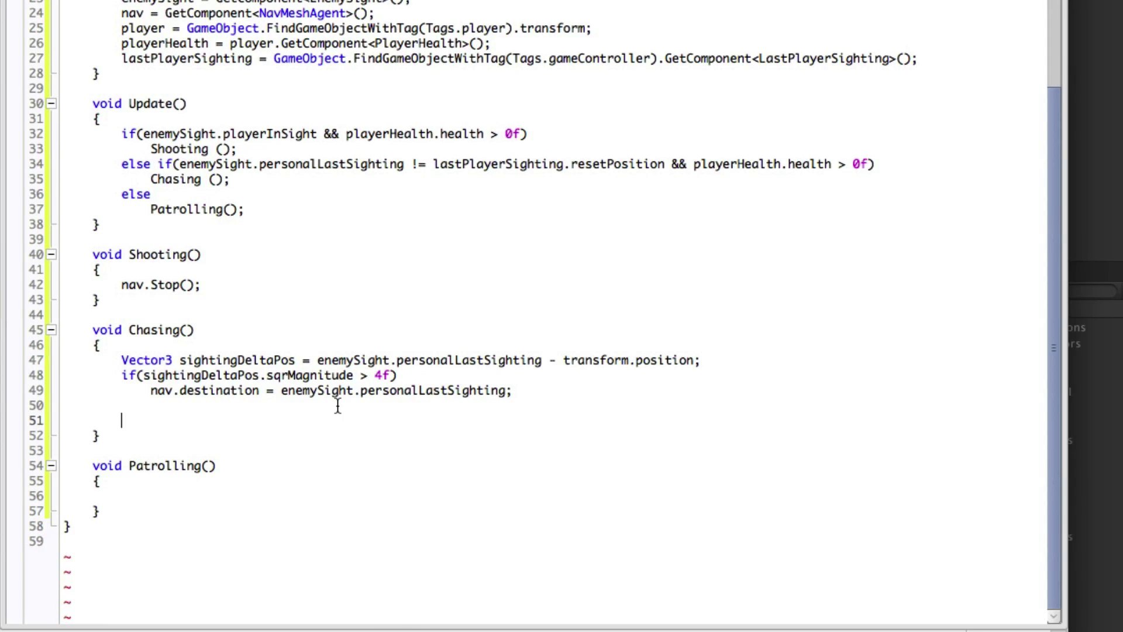
{"action": "type", "text": "nav.s"}
{"action": "key", "text": "Tab"}
{"action": "type", "text": "= c"}
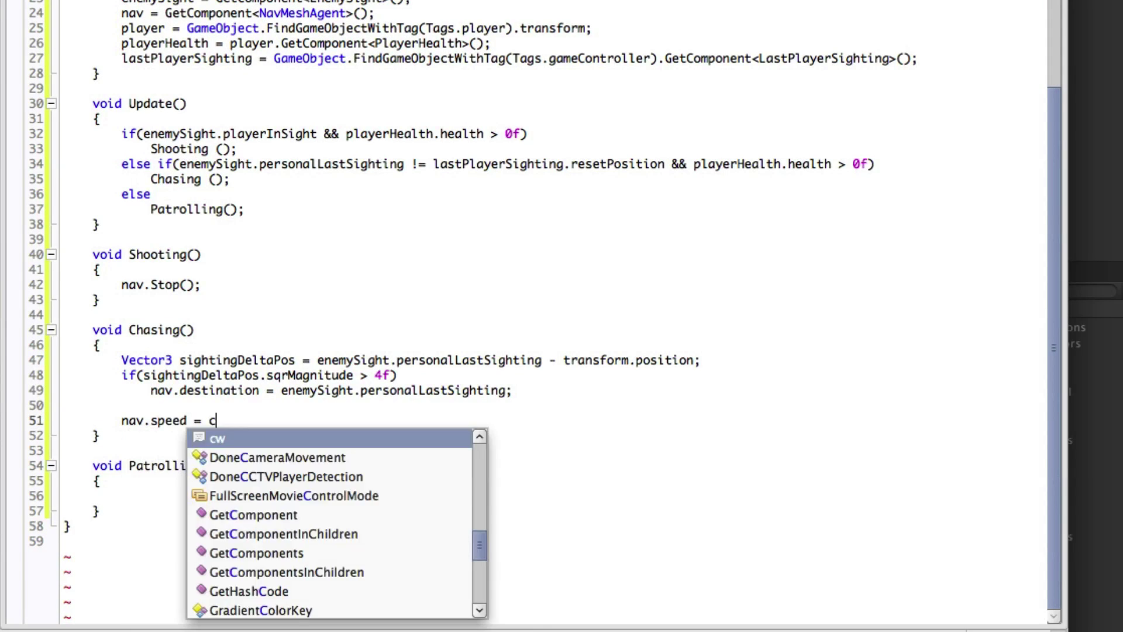
{"action": "type", "text": "has"}
{"action": "key", "text": "Tab"}
{"action": "type", "text": ";"}
{"action": "key", "text": "Return"}
{"action": "key", "text": "Return"}
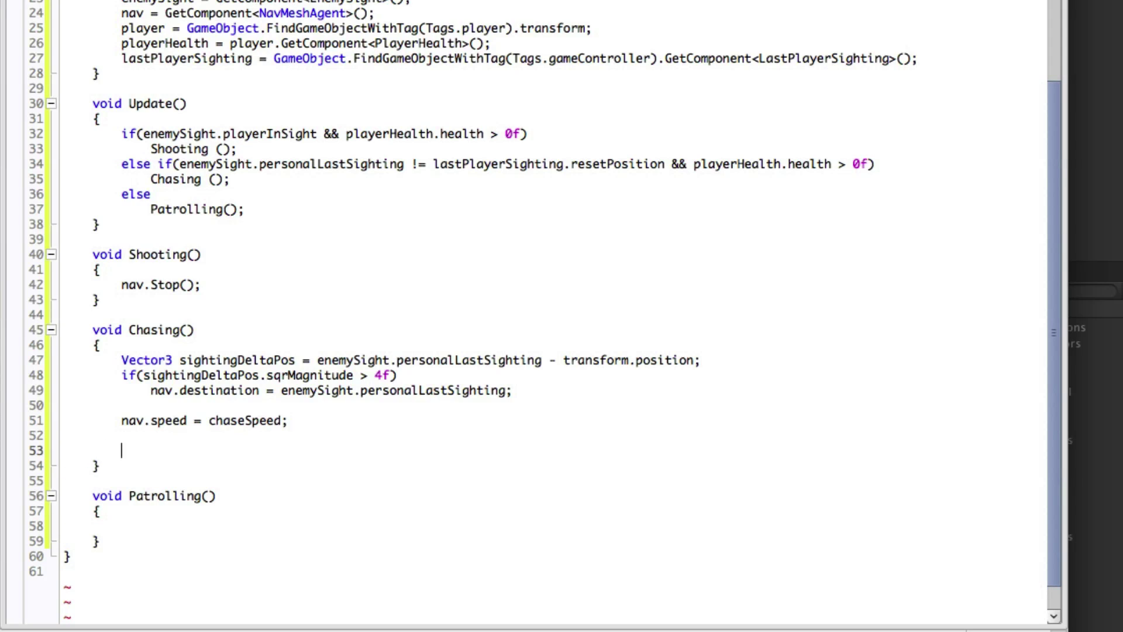
{"action": "type", "text": "if(nav."}
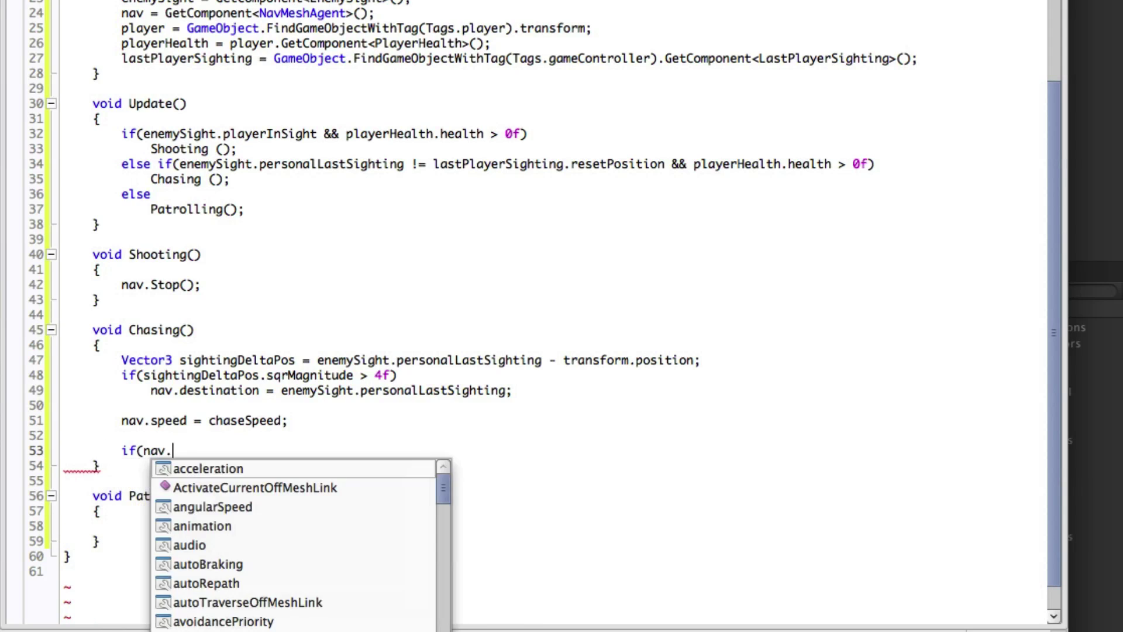
{"action": "type", "text": "rem"}
Within stoppingDistance, increment chaseTimer and reset sighting positions once it exceeds chaseWaitTime.
{"action": "key", "text": "Tab"}
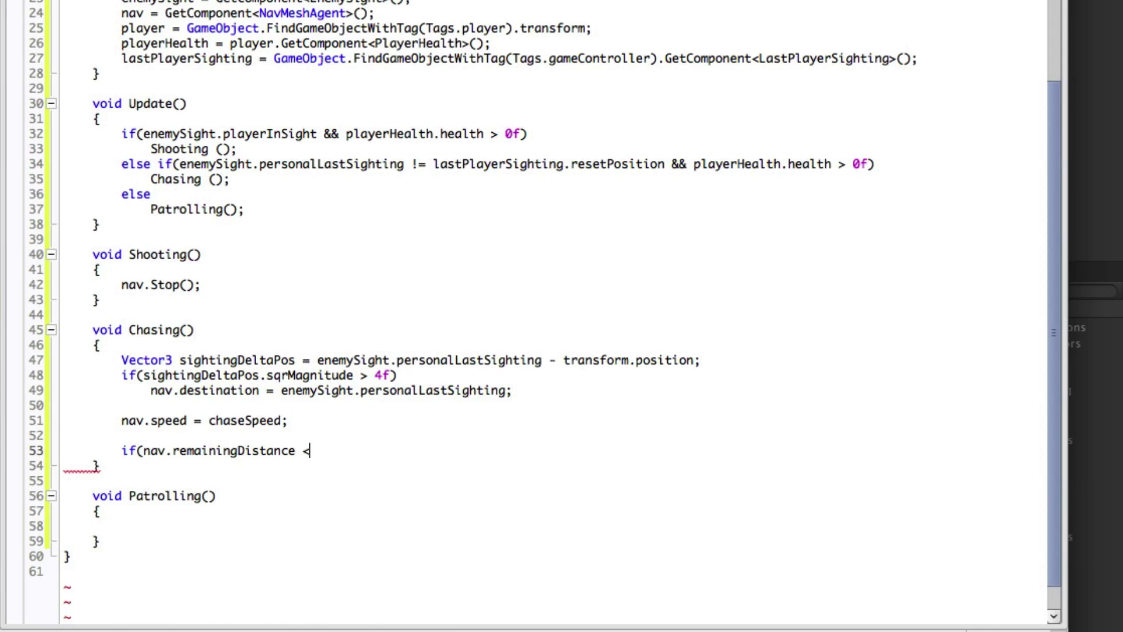
{"action": "type", "text": "nav.st"}
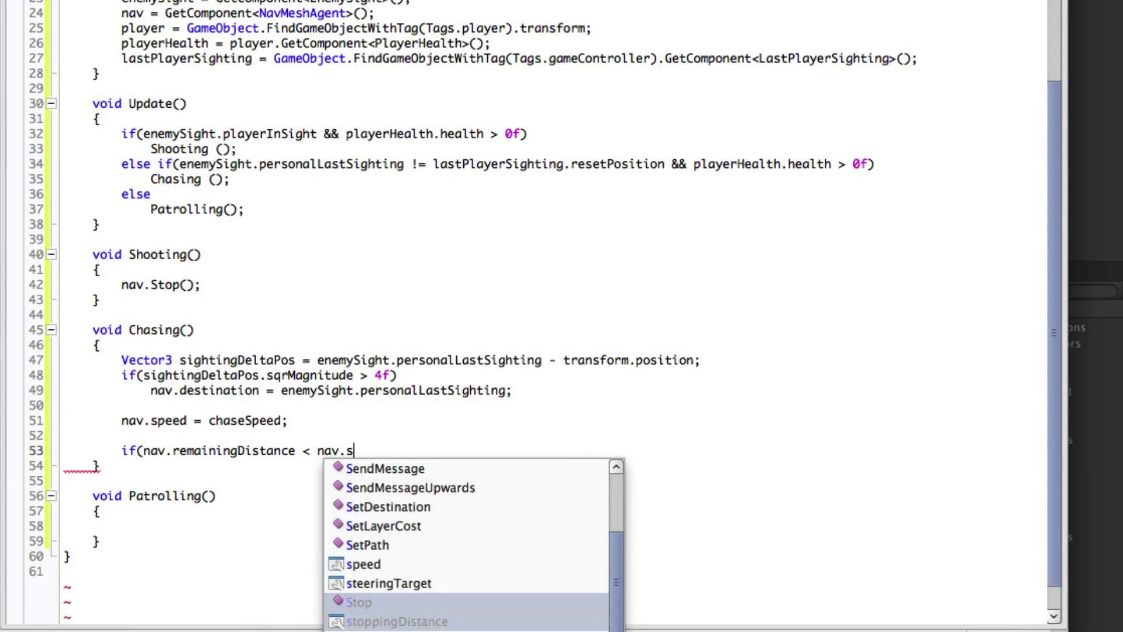
{"action": "key", "text": "Tab"}
{"action": "type", "text": ")"}
{"action": "key", "text": "Return"}
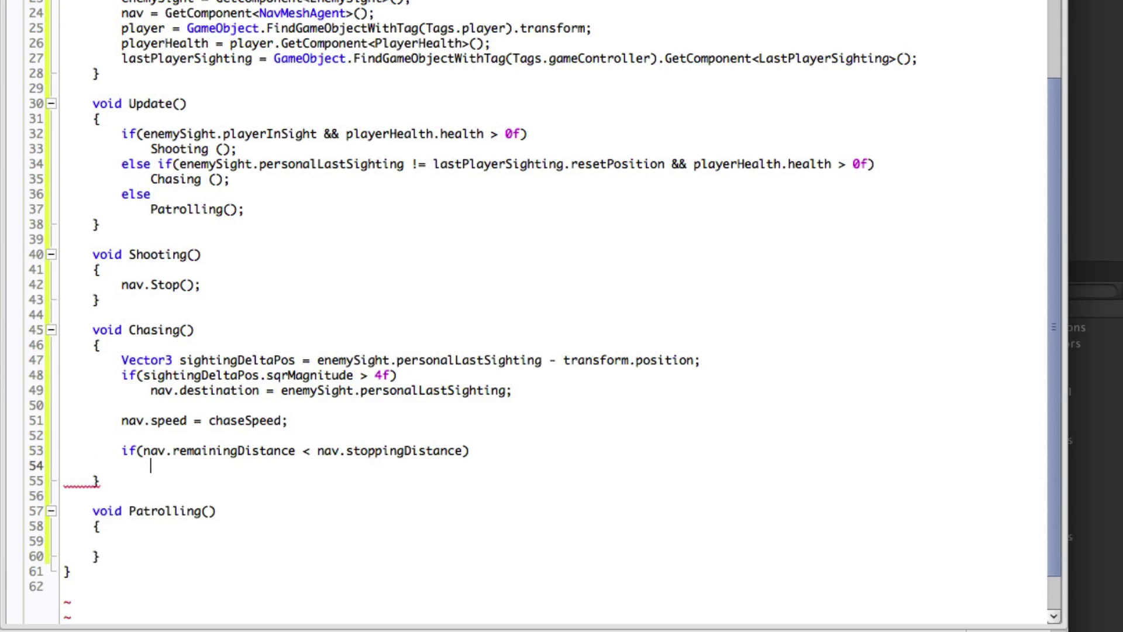
{"action": "type", "text": "{"}
{"action": "key", "text": "Return"}
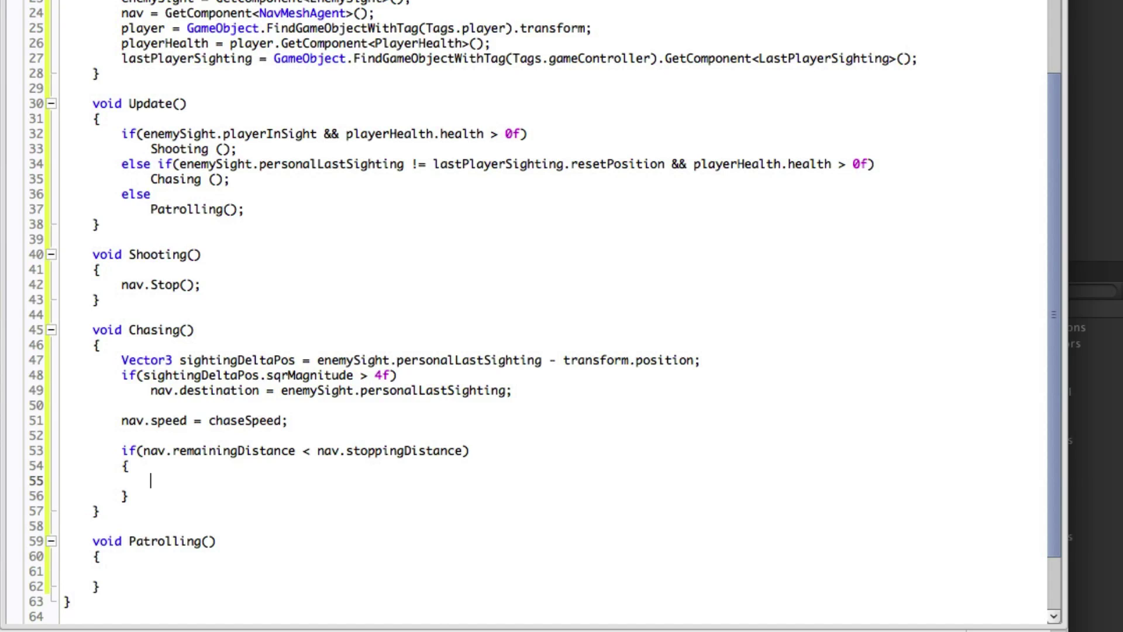
{"action": "type", "text": "chaseT"}
{"action": "key", "text": "Tab"}
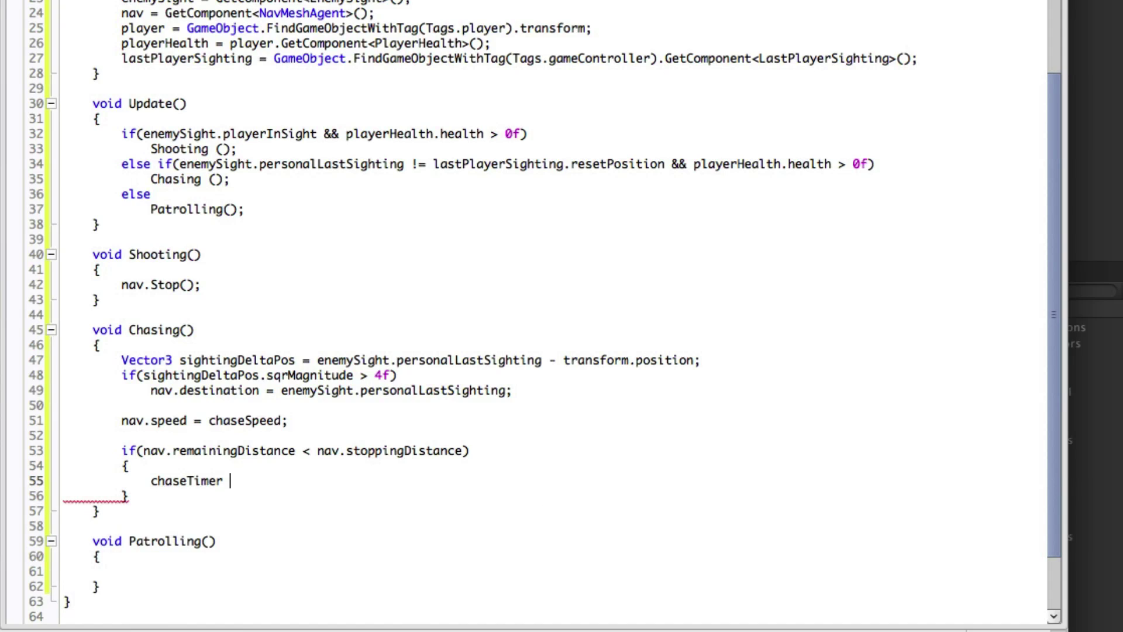
{"action": "type", "text": "+= Time.deltaTime;"}
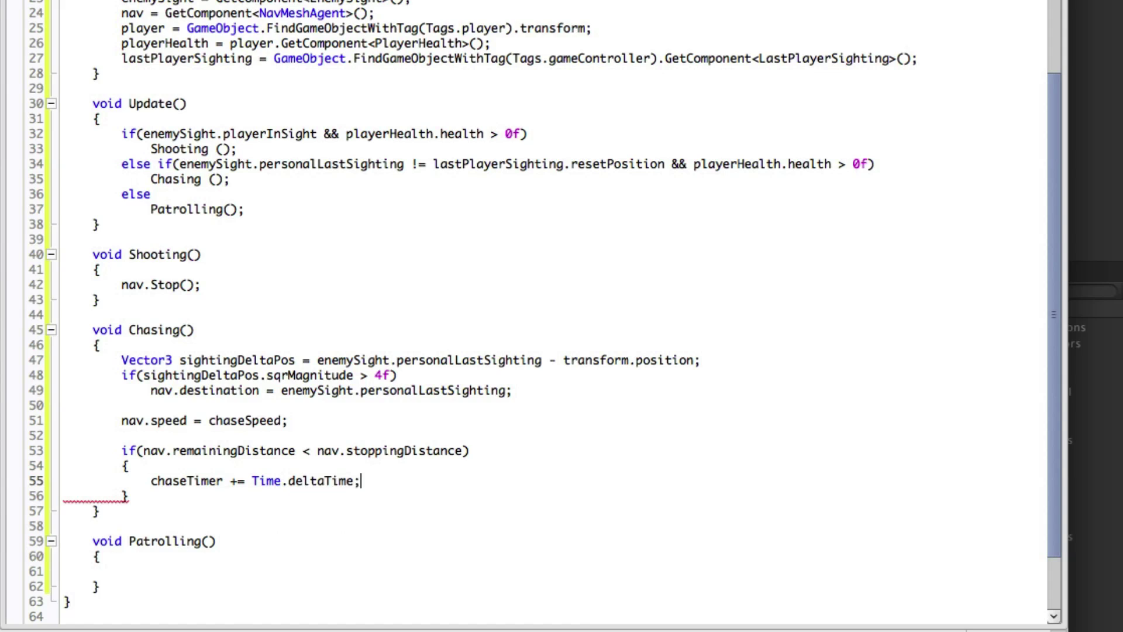
{"action": "key", "text": "Return"}
{"action": "key", "text": "Return"}
{"action": "type", "text": "if(c"}
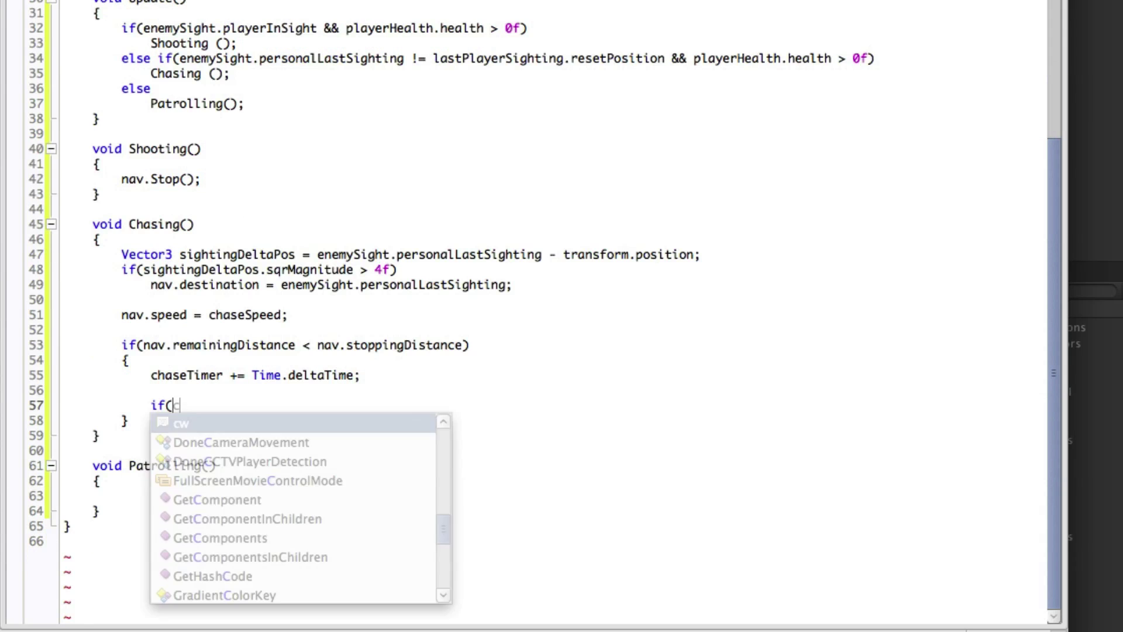
{"action": "type", "text": "haseTimer > chaseWaitTime)"}
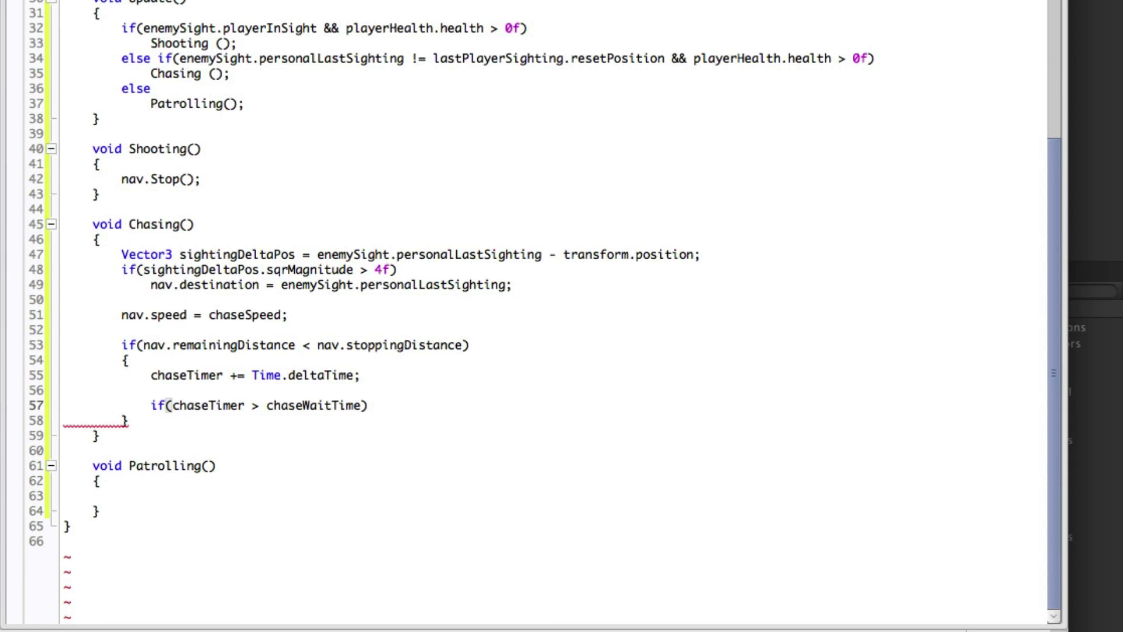
{"action": "key", "text": "Return"}
{"action": "type", "text": "{"}
{"action": "key", "text": "Return"}
{"action": "type", "text": "}"}
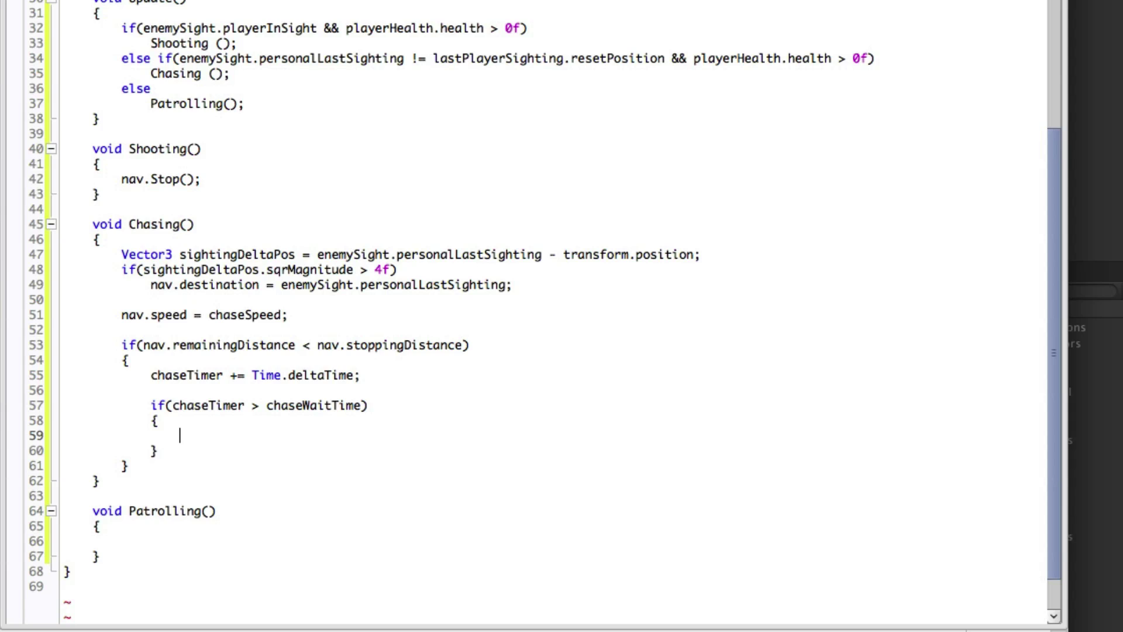
{"action": "type", "text": "lastPlayerSighting.position = "}
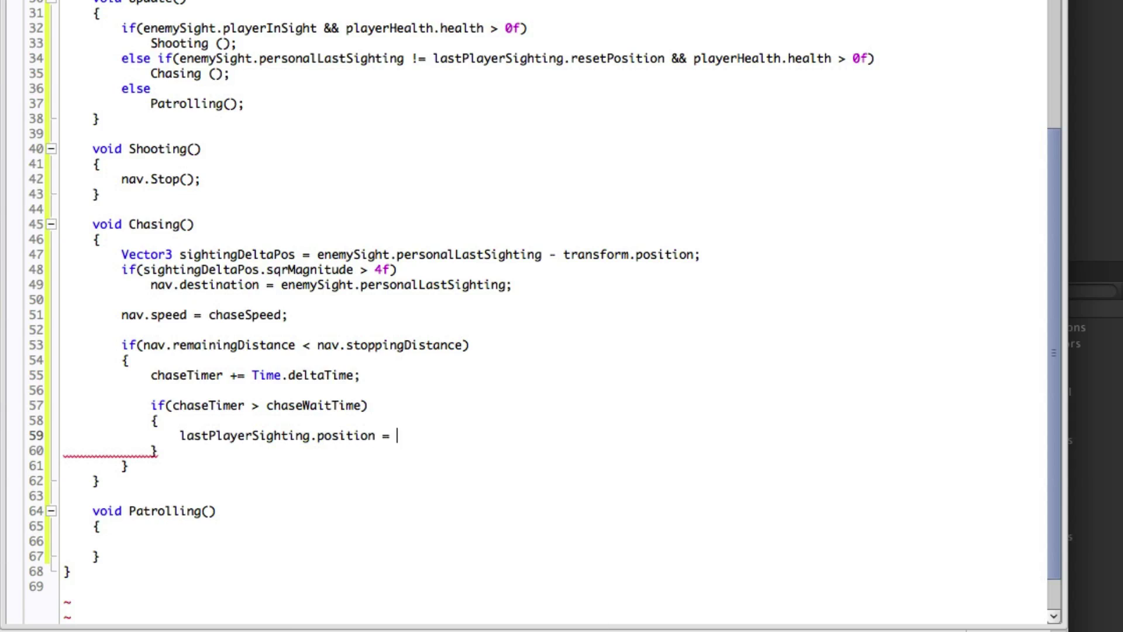
{"action": "type", "text": "lastPlayerSighting.resetPosition;"}
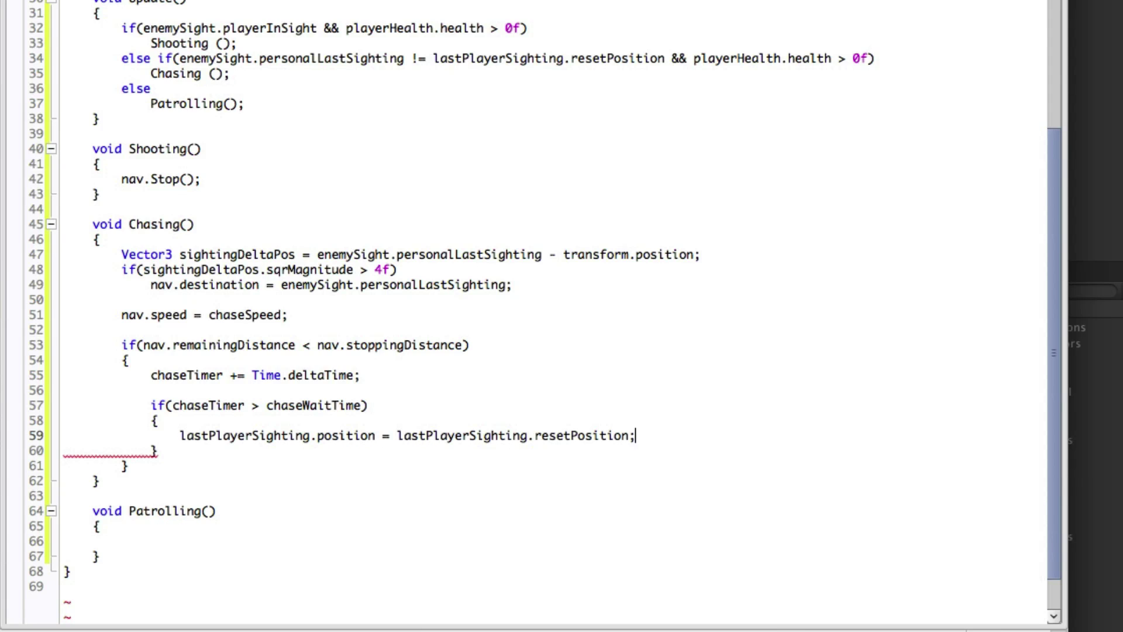
{"action": "key", "text": "Return"}
{"action": "type", "text": "enemySight.personalLastSighting"}
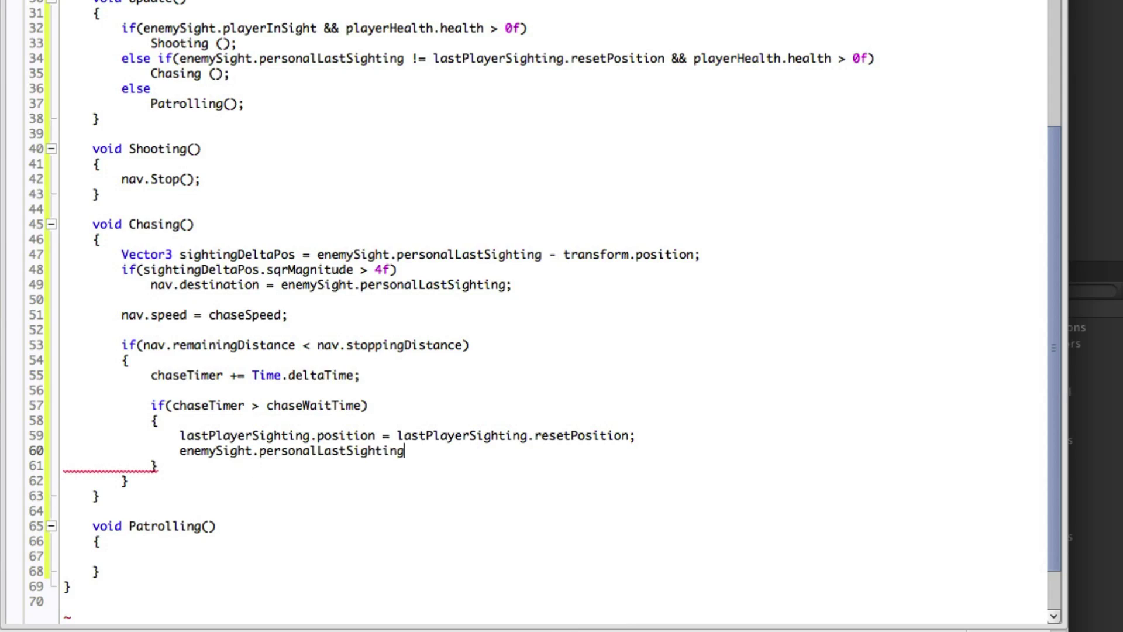
{"action": "type", "text": " = lastPlayerSighting.resetPosition"}
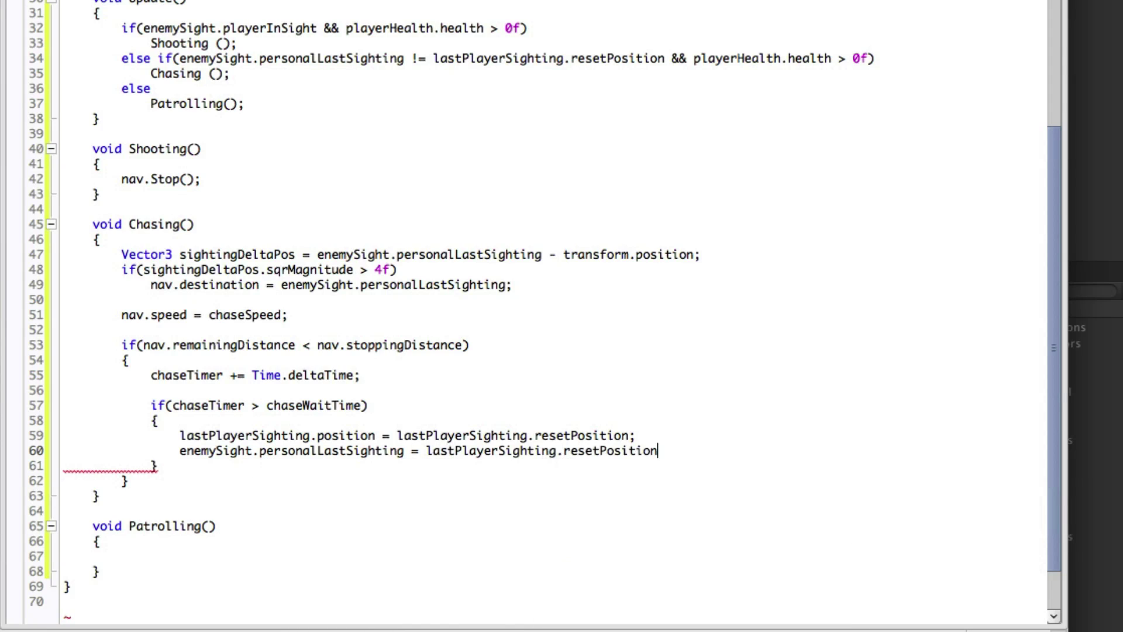
{"action": "type", "text": ";"}
{"action": "key", "text": "Return"}
{"action": "type", "text": "chaseTimer "}
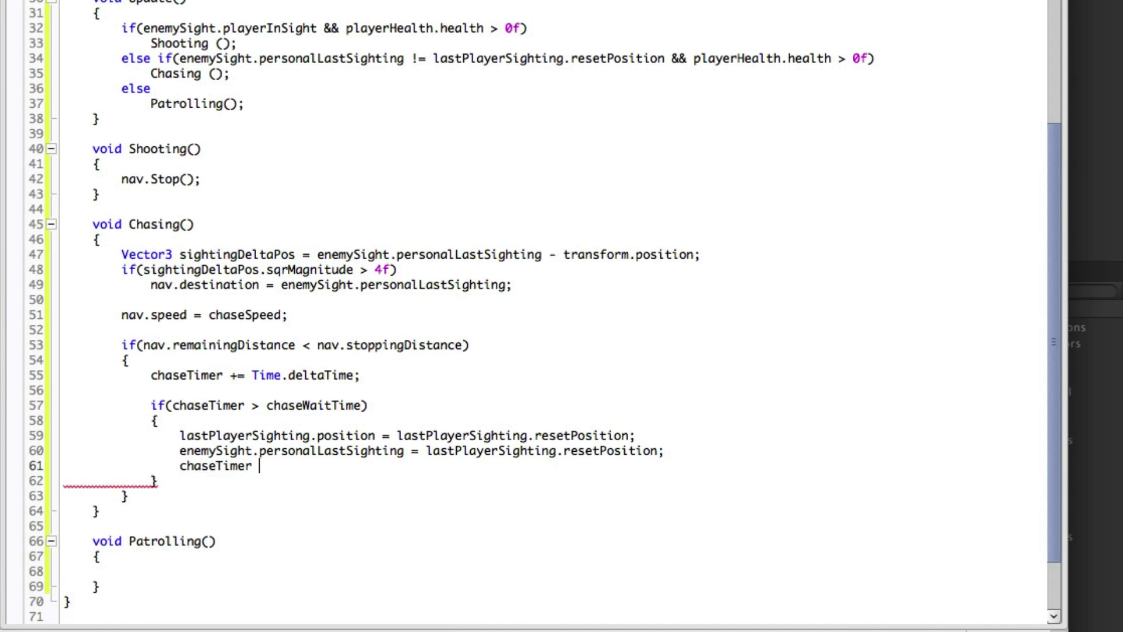
{"action": "type", "text": "= 0f;"}
Add an else branch that sets chaseTimer to 0f.
{"action": "key", "text": "Down"}
{"action": "key", "text": "Down"}
{"action": "key", "text": "Return"}
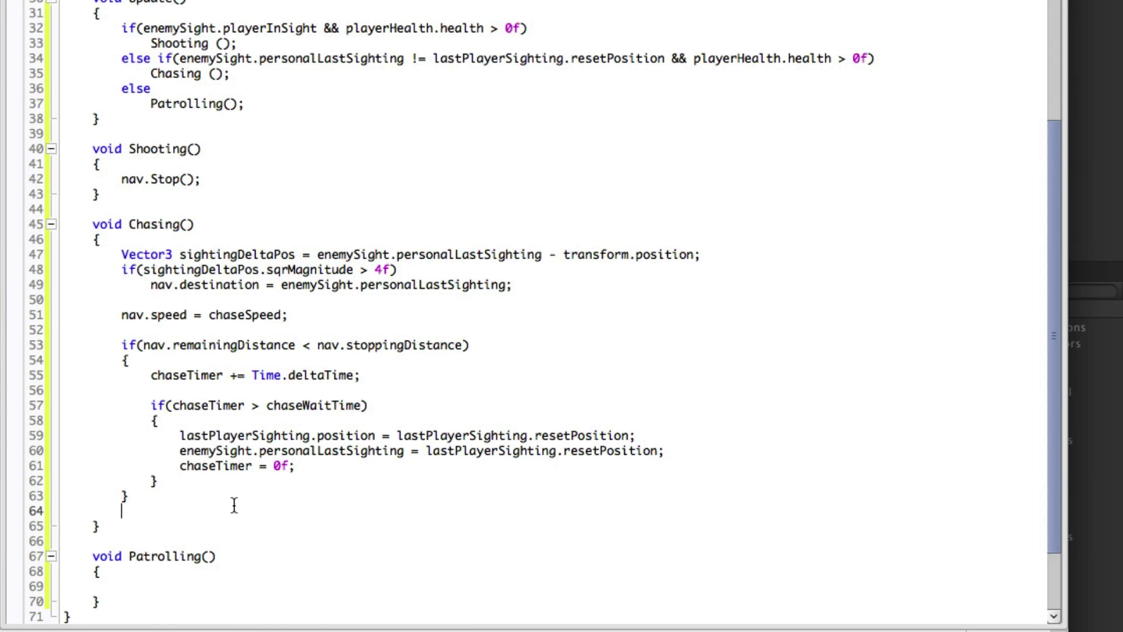
{"action": "type", "text": "else"}
{"action": "key", "text": "Escape"}
{"action": "key", "text": "Return"}
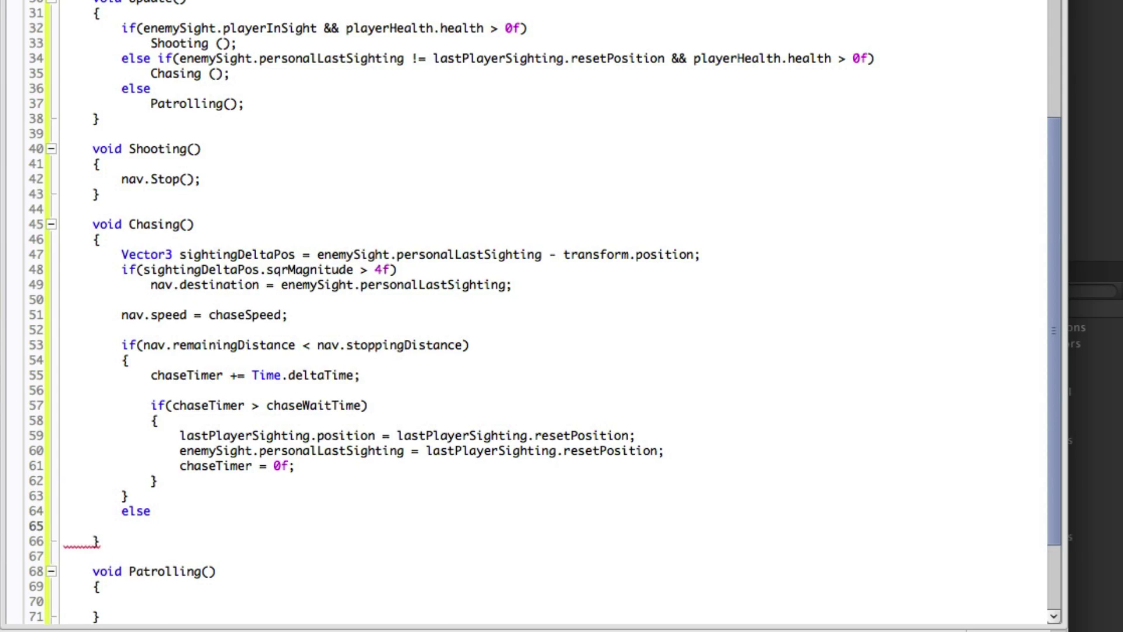
{"action": "type", "text": "chase"}
{"action": "key", "text": "Down"}
{"action": "key", "text": "Tab"}
{"action": "type", "text": "= 0f"}
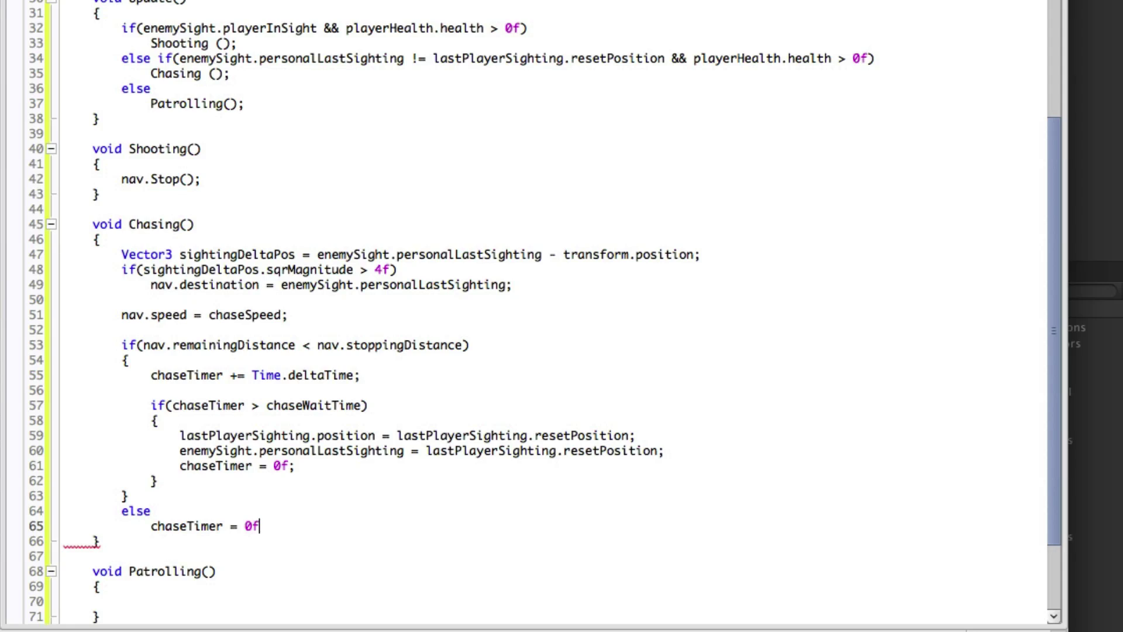
{"action": "type", "text": ";"}
{"action": "scroll", "coordinate": [415, 525], "scroll_direction": "down", "scroll_amount": 3}
Set nav.speed to patrolSpeed in Patrolling().
{"action": "left_click", "coordinate": [347, 600]}
{"action": "type", "text": "nav"}
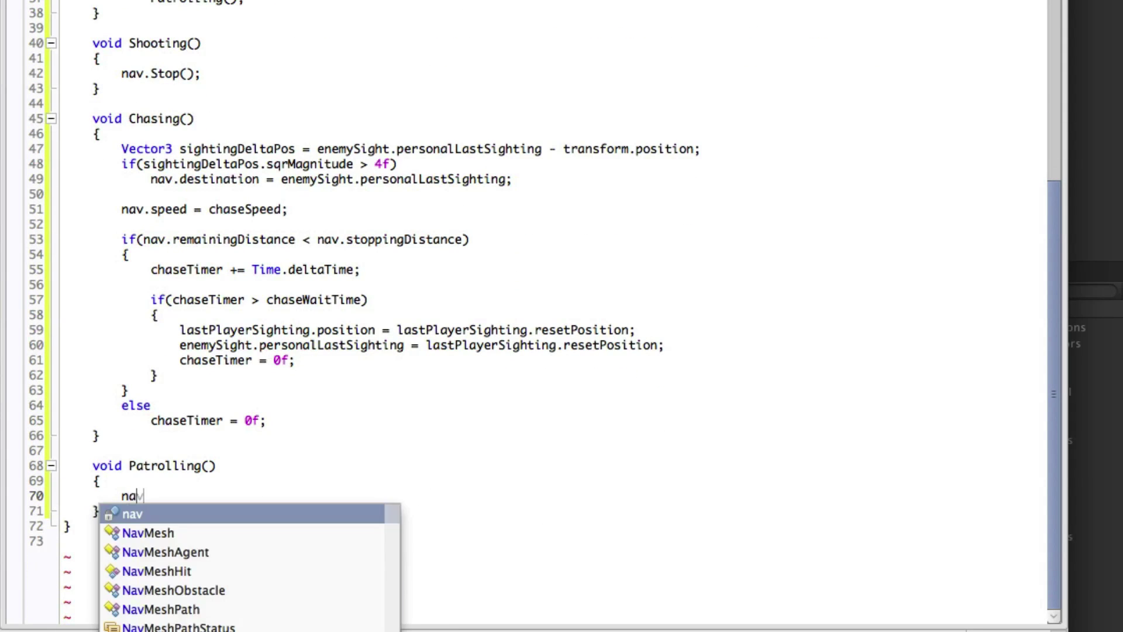
{"action": "type", "text": ".spe"}
{"action": "key", "text": "Tab"}
{"action": "type", "text": "= pa"}
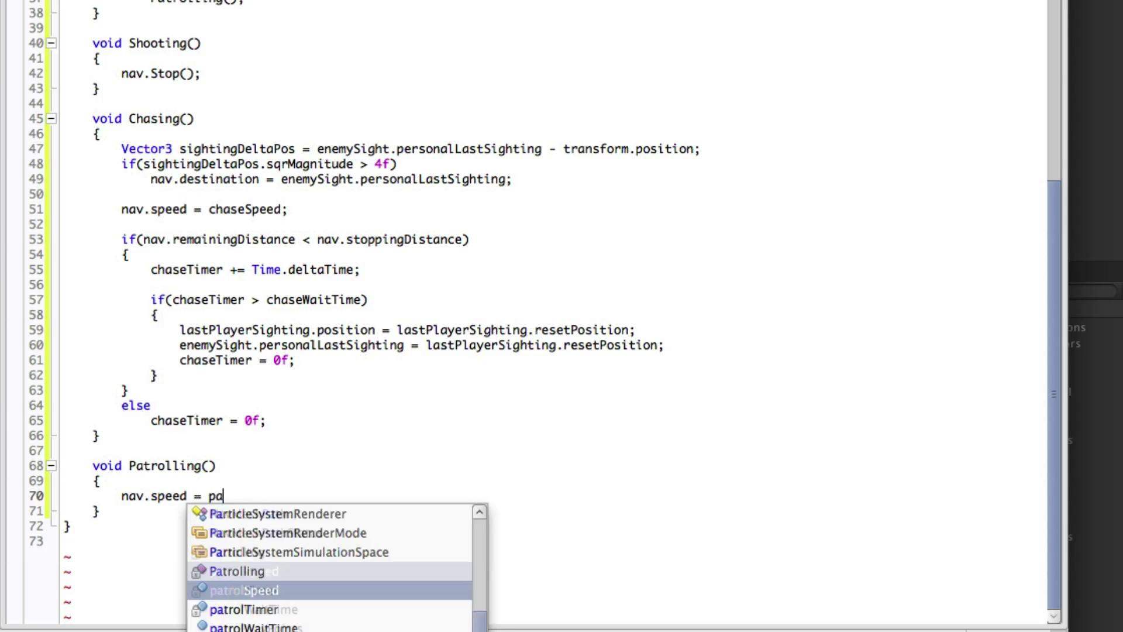
{"action": "type", "text": "tr"}
{"action": "key", "text": "Tab"}
{"action": "type", "text": ";"}
{"action": "key", "text": "Return"}
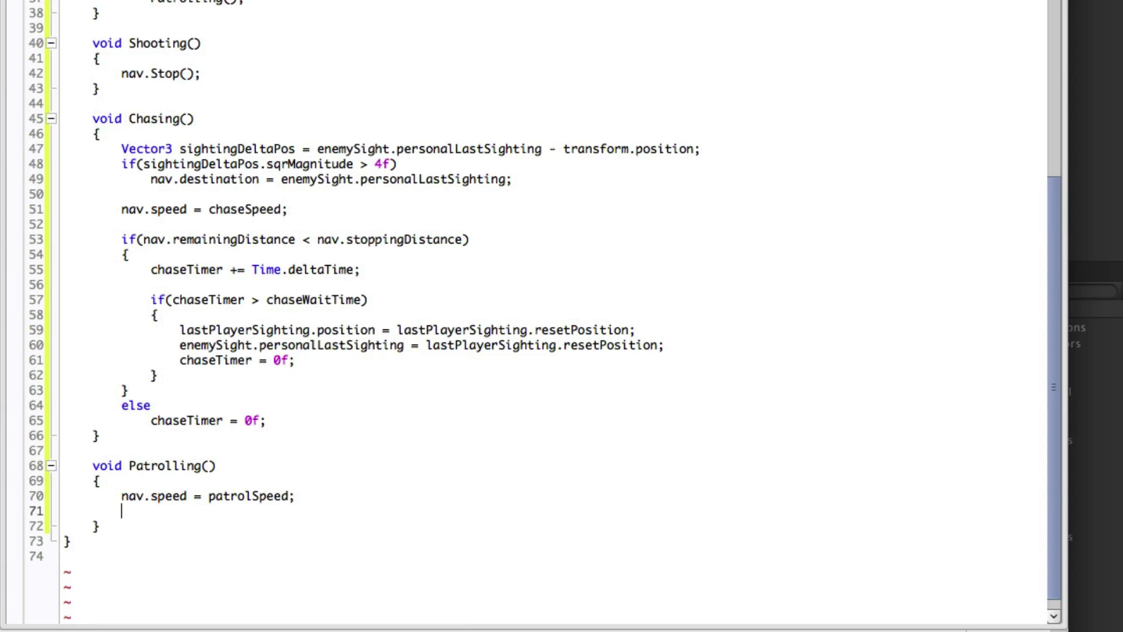
{"action": "key", "text": "Return"}
{"action": "type", "text": "if("}
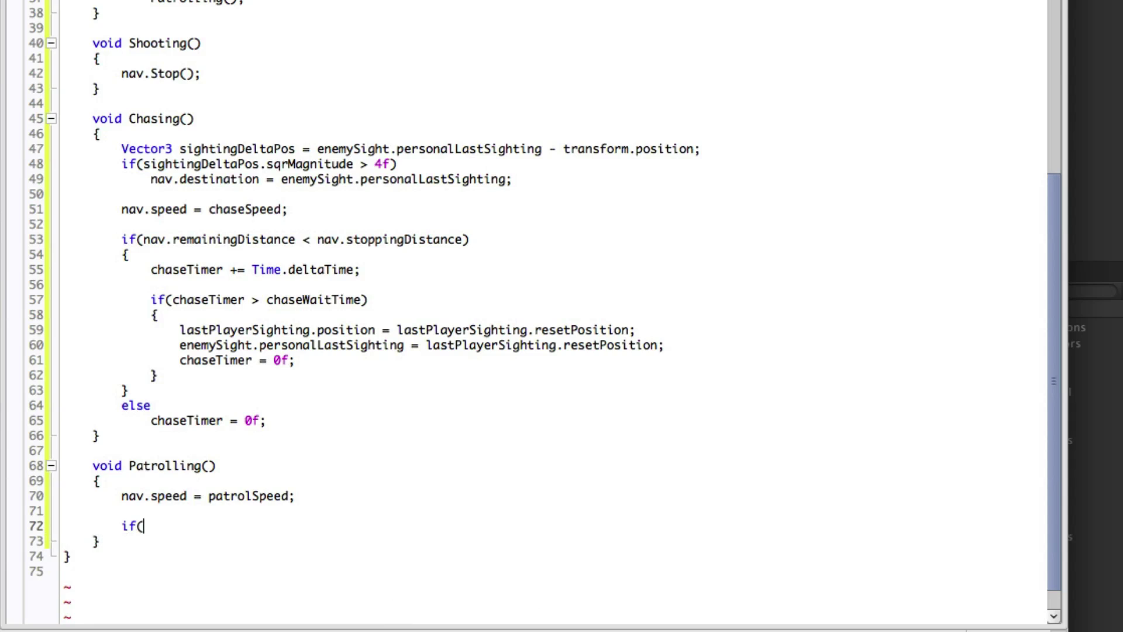
{"action": "type", "text": "nav.d"}
Add an if block for destination equalling resetPosition or remainingDistance below stoppingDistance.
{"action": "key", "text": "Tab"}
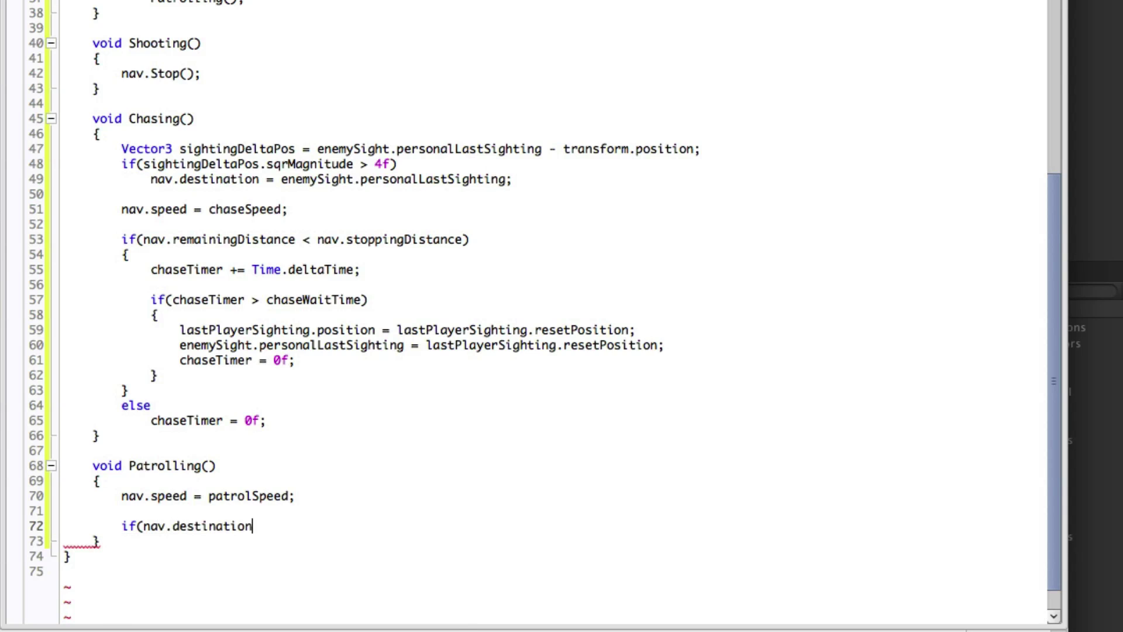
{"action": "type", "text": "la"}
{"action": "key", "text": "Tab"}
{"action": "type", "text": ".rese"}
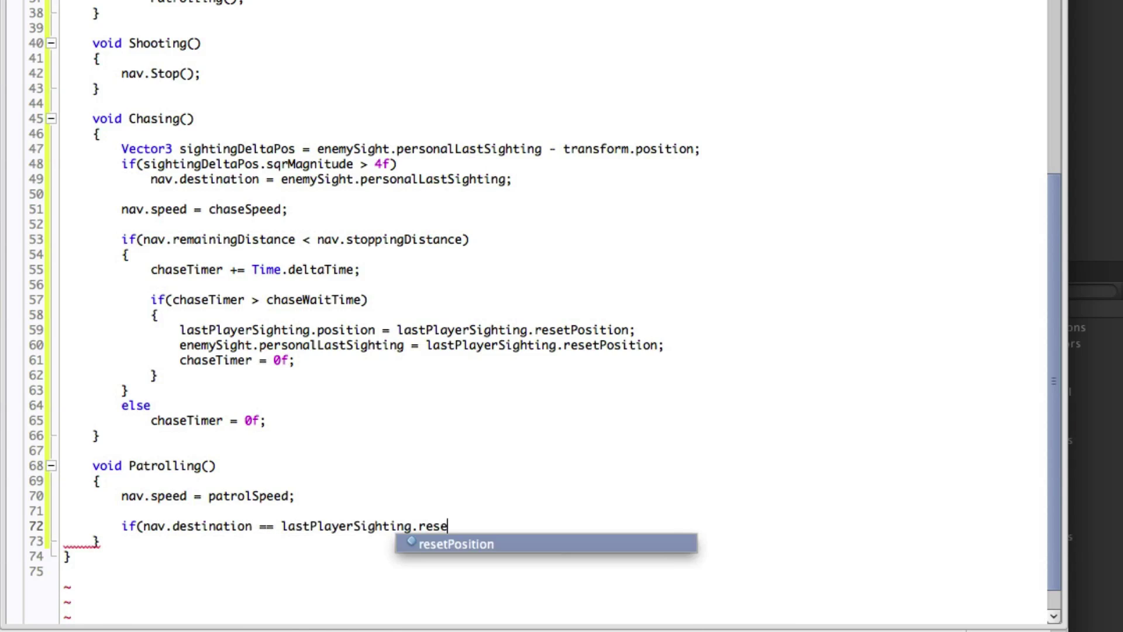
{"action": "key", "text": "Tab"}
{"action": "type", "text": "|| "}
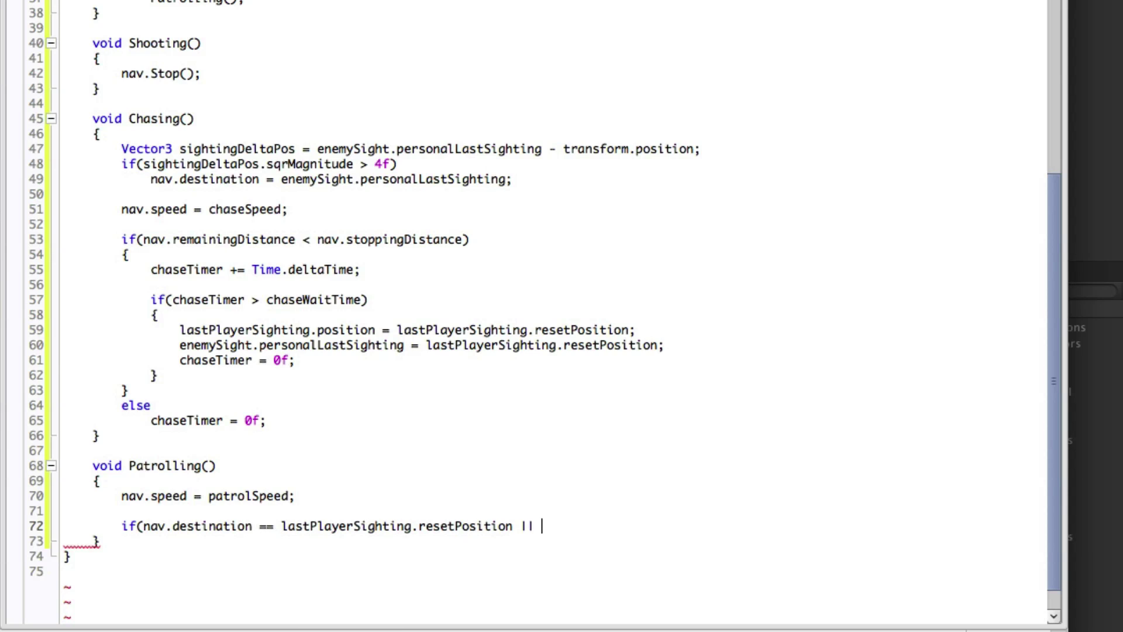
{"action": "type", "text": "nav.re"}
{"action": "key", "text": "Tab"}
{"action": "type", "text": "< nav"}
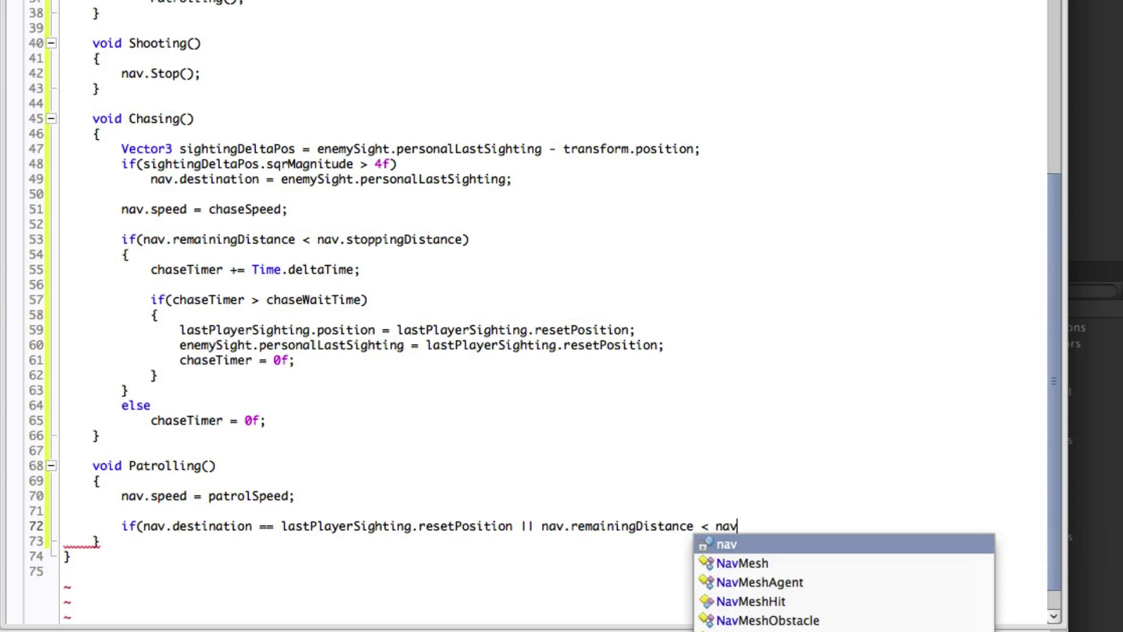
{"action": "type", "text": ".stop"}
{"action": "key", "text": "Down"}
{"action": "key", "text": "Tab"}
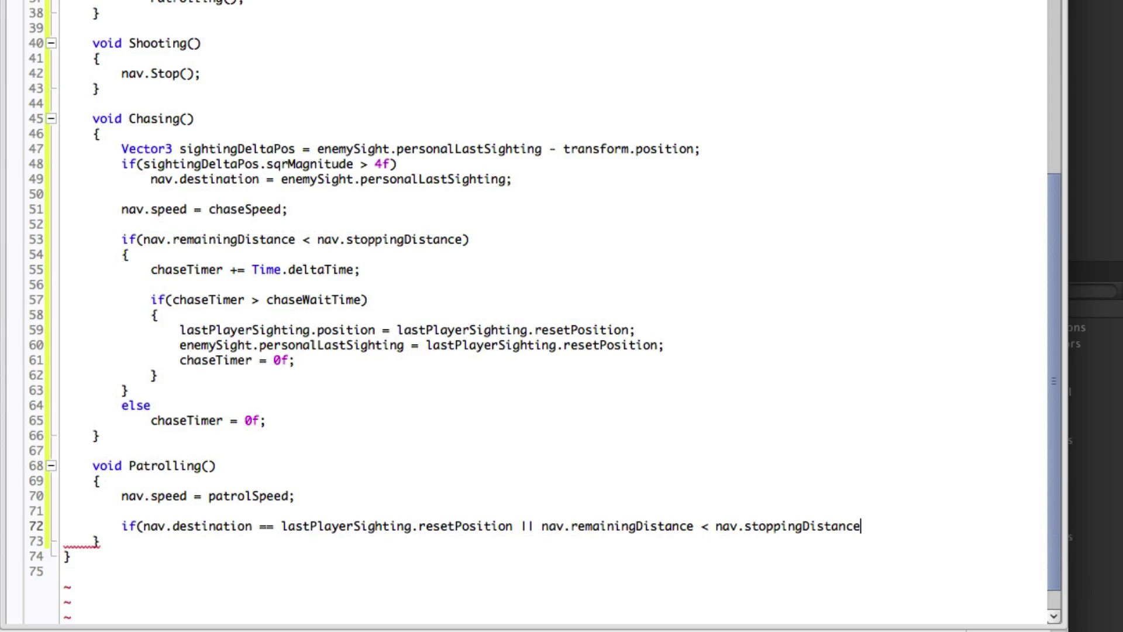
{"action": "type", "text": ")"}
{"action": "key", "text": "Return"}
{"action": "type", "text": "{"}
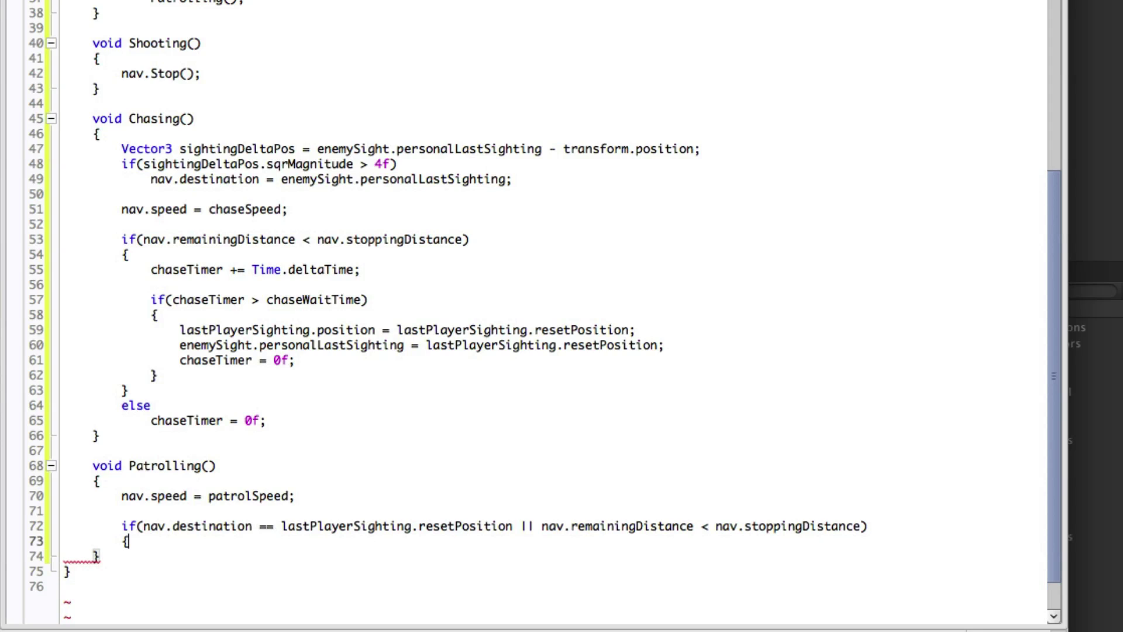
{"action": "type", "text": "}"}
{"action": "key", "text": "Left"}
{"action": "key", "text": "Return"}
{"action": "key", "text": "Return"}
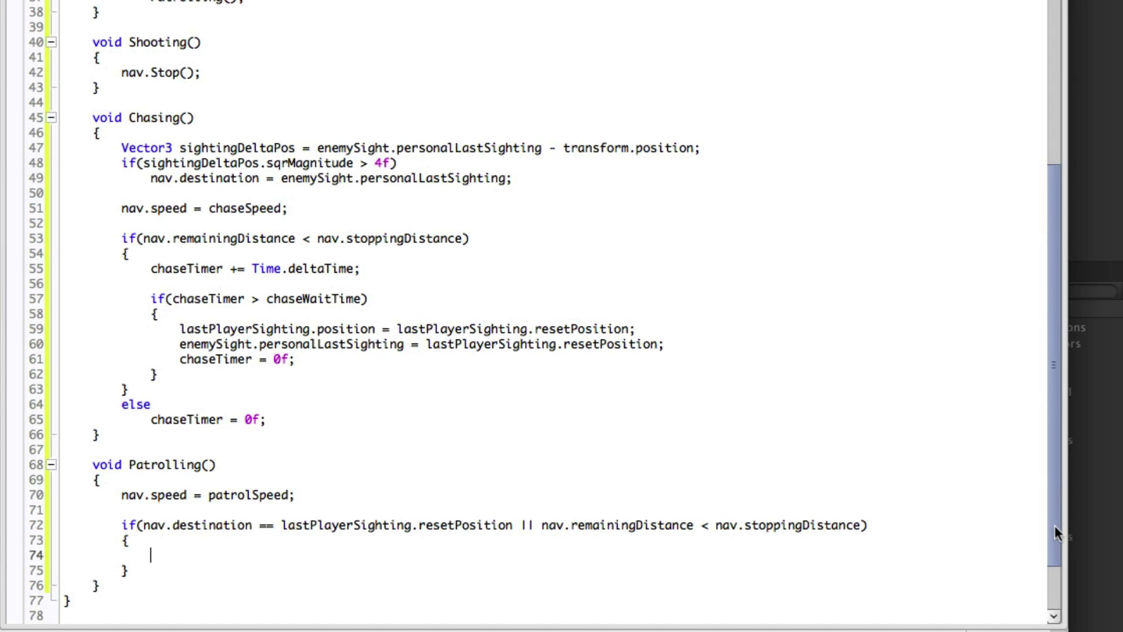
{"action": "left_click_drag", "start_coordinate": [1053, 526], "coordinate": [1046, 604]}
{"action": "type", "text": "pa"}
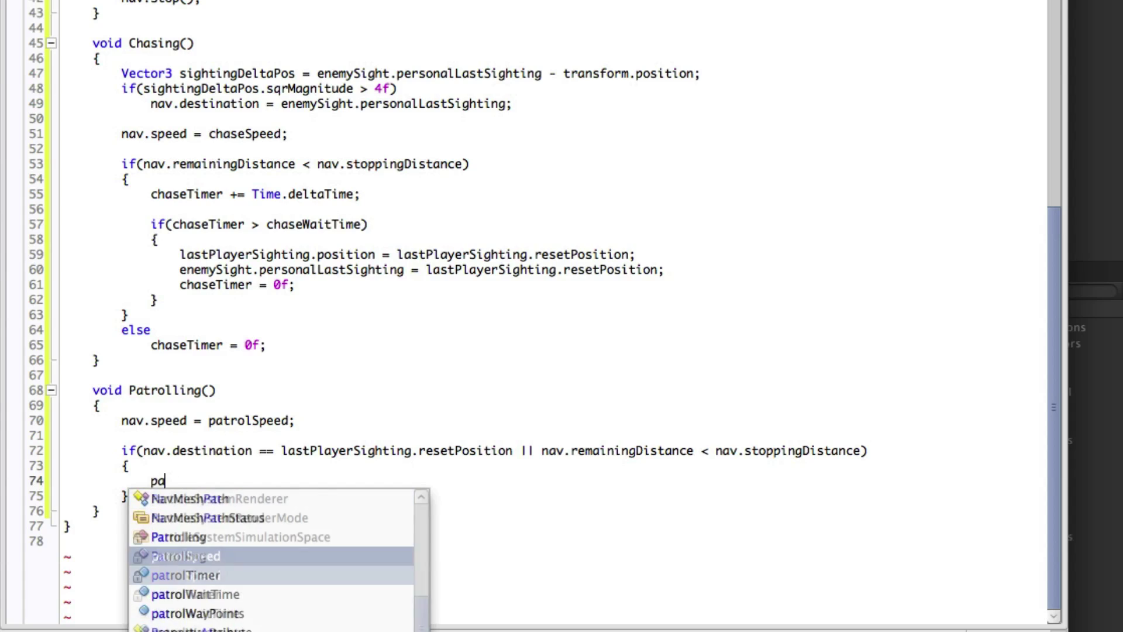
{"action": "type", "text": "trolTimer += Ti"}
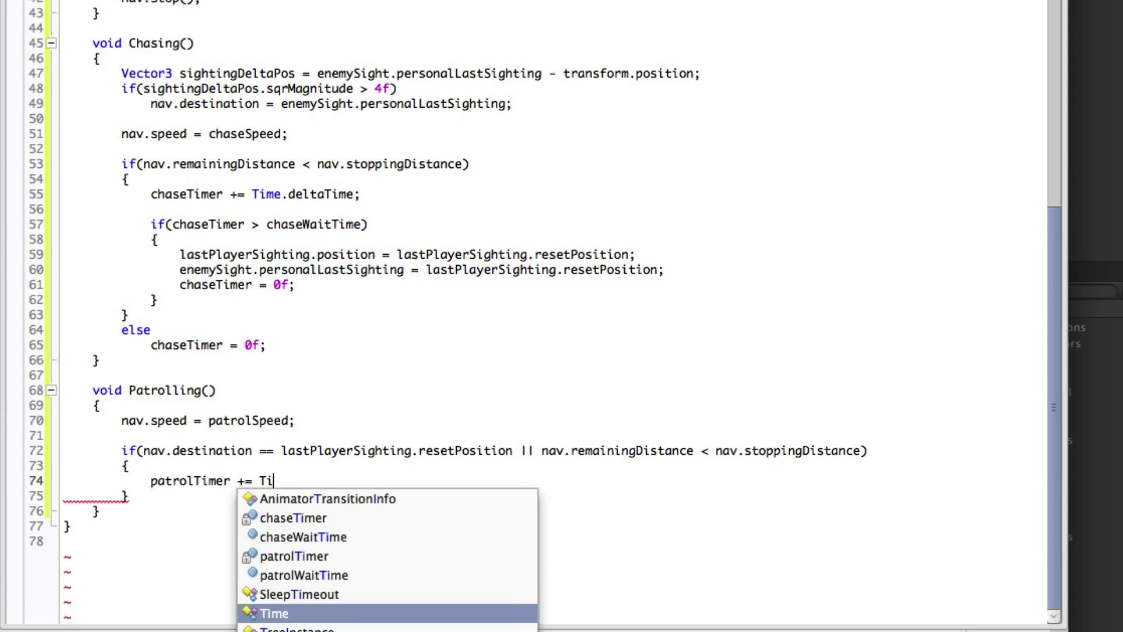
{"action": "type", "text": "me.deltaTime;"}
Increment patrolTimer; after patrolWaitTime, wrap wayPointIndex to 0 or advance it.
{"action": "key", "text": "Return"}
{"action": "key", "text": "Return"}
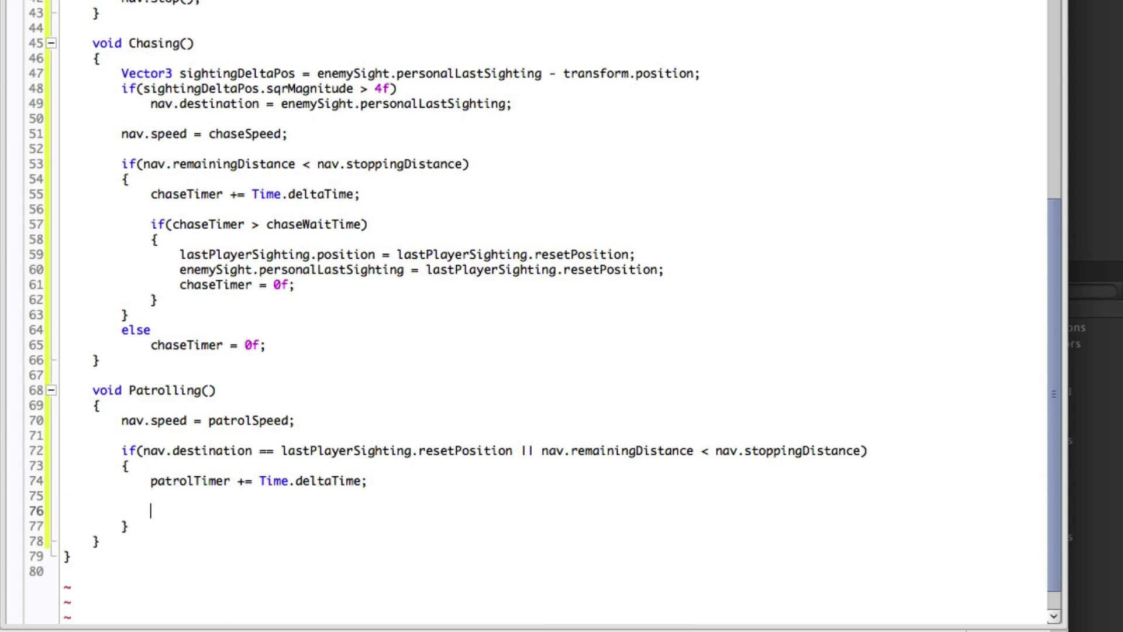
{"action": "type", "text": "if(patrolTimer >= pat"}
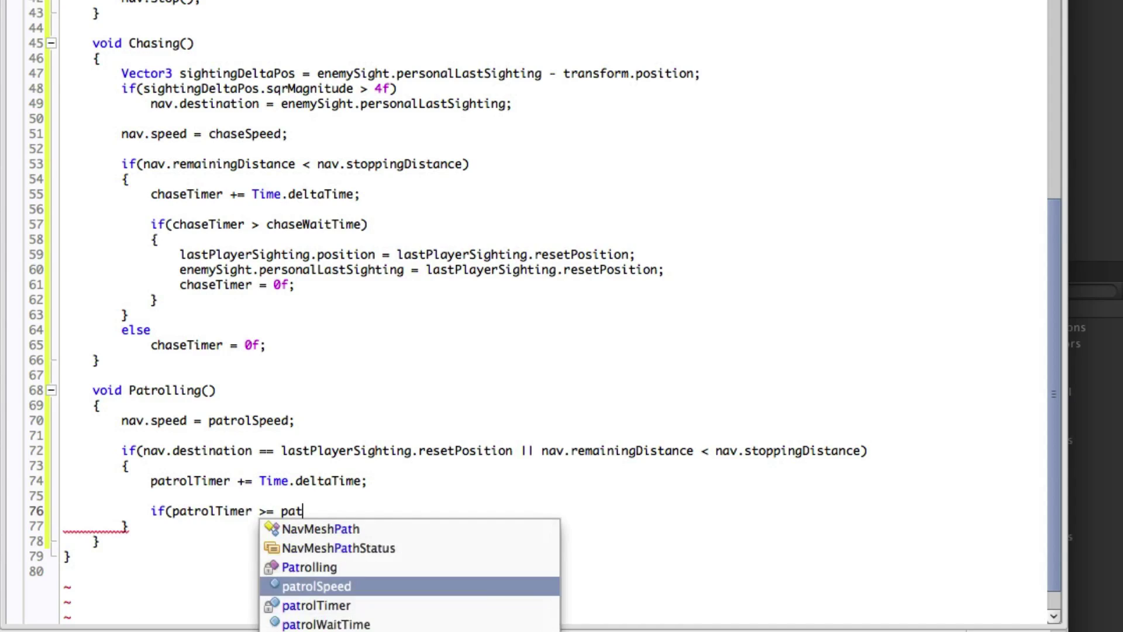
{"action": "type", "text": "rolWaitTime)"}
{"action": "key", "text": "Return"}
{"action": "type", "text": "{"}
{"action": "key", "text": "Return"}
{"action": "scroll", "coordinate": [965, 544], "scroll_direction": "down", "scroll_amount": 2}
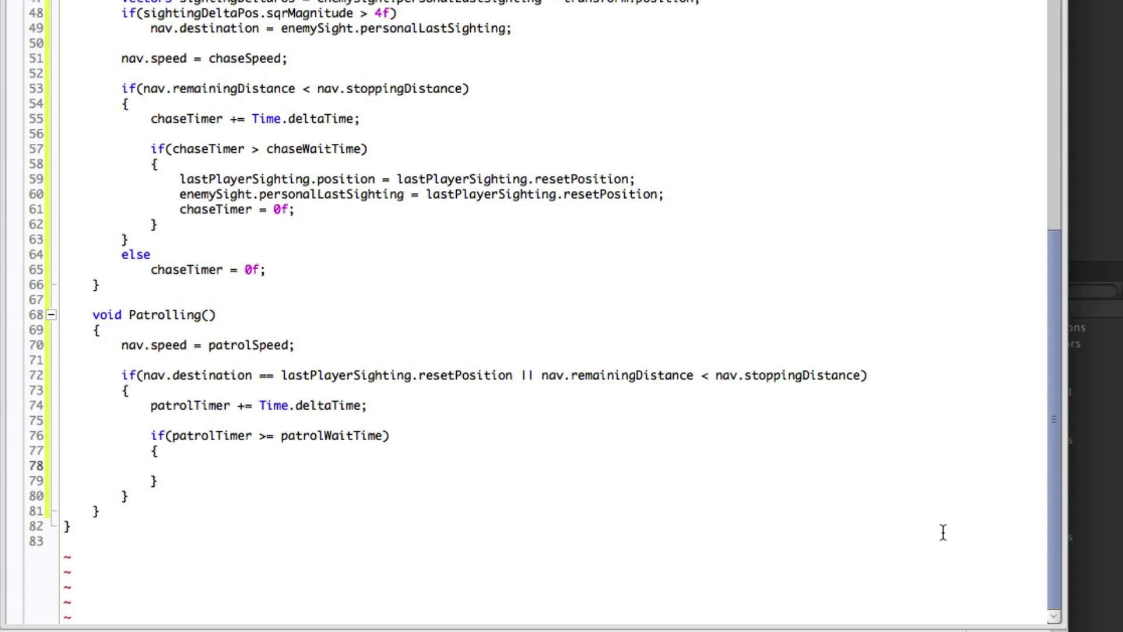
{"action": "type", "text": "if(wayPointIndex "}
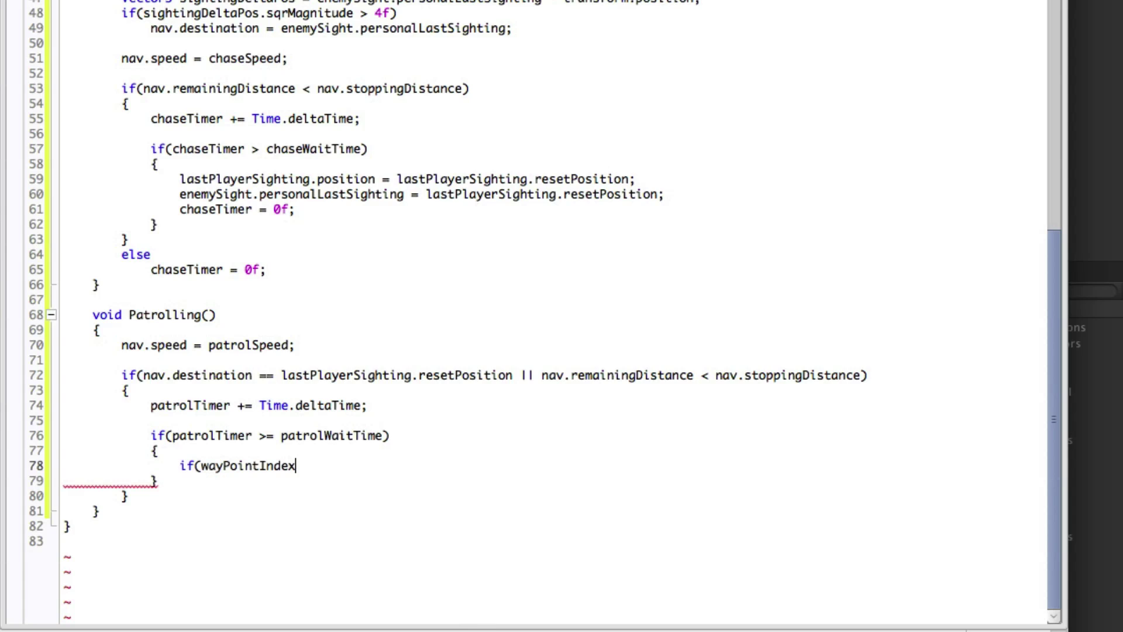
{"action": "type", "text": "== patr"}
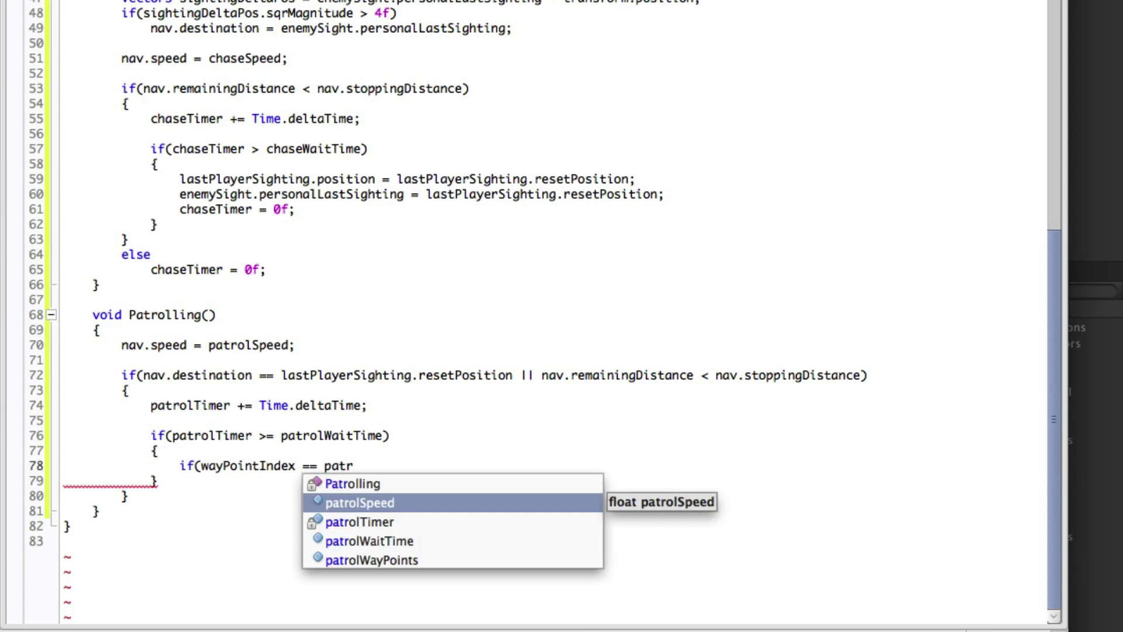
{"action": "type", "text": "olWayPoints.Length-1"}
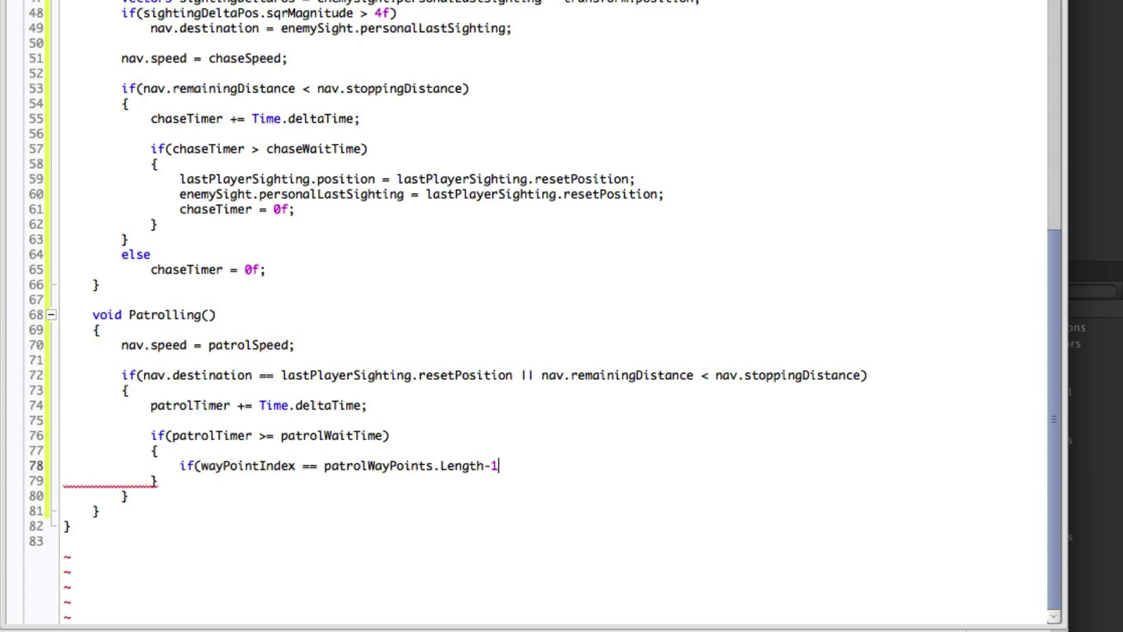
{"action": "type", "text": ")"}
{"action": "key", "text": "Return"}
{"action": "type", "text": "way"}
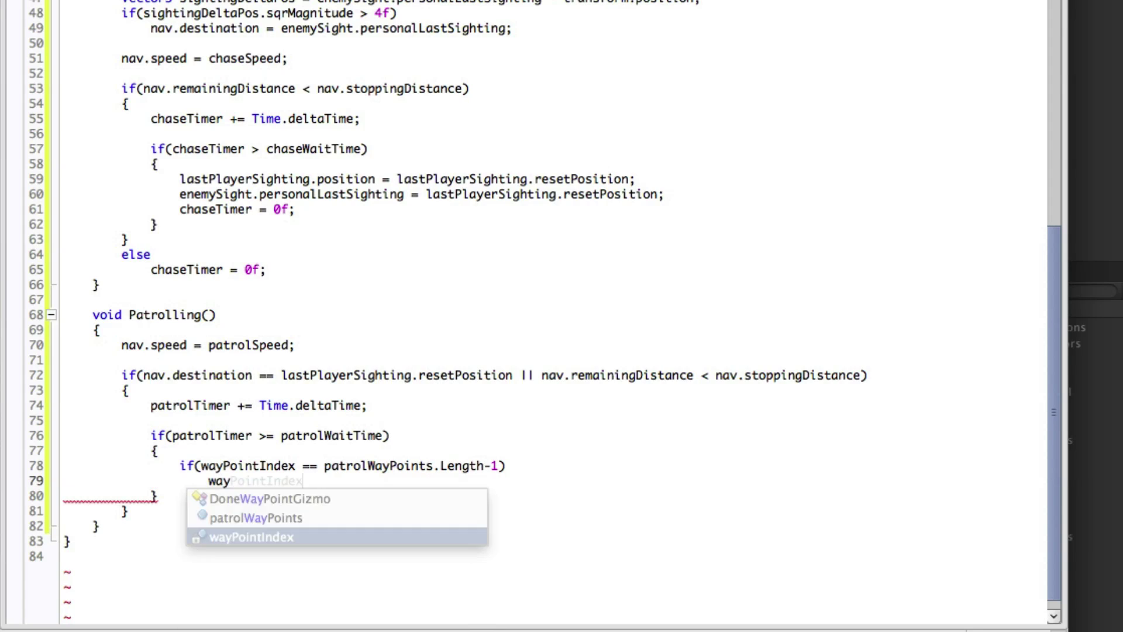
{"action": "type", "text": "PointIndex = 0;"}
{"action": "key", "text": "Return"}
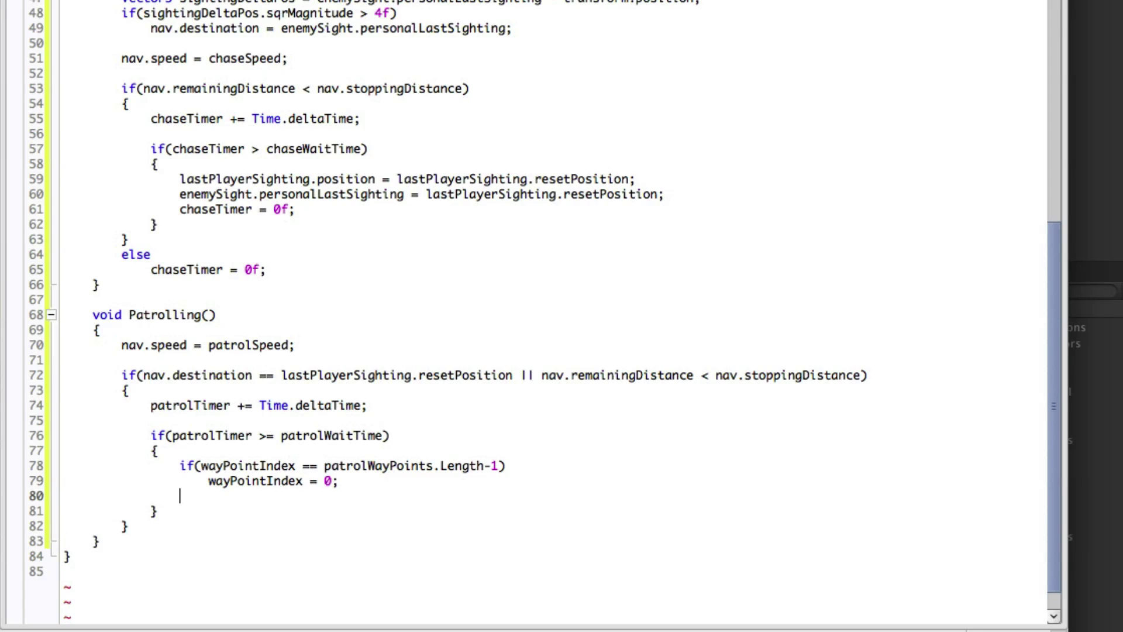
{"action": "type", "text": "else"}
{"action": "key", "text": "Return"}
{"action": "type", "text": "wayPointIndex"}
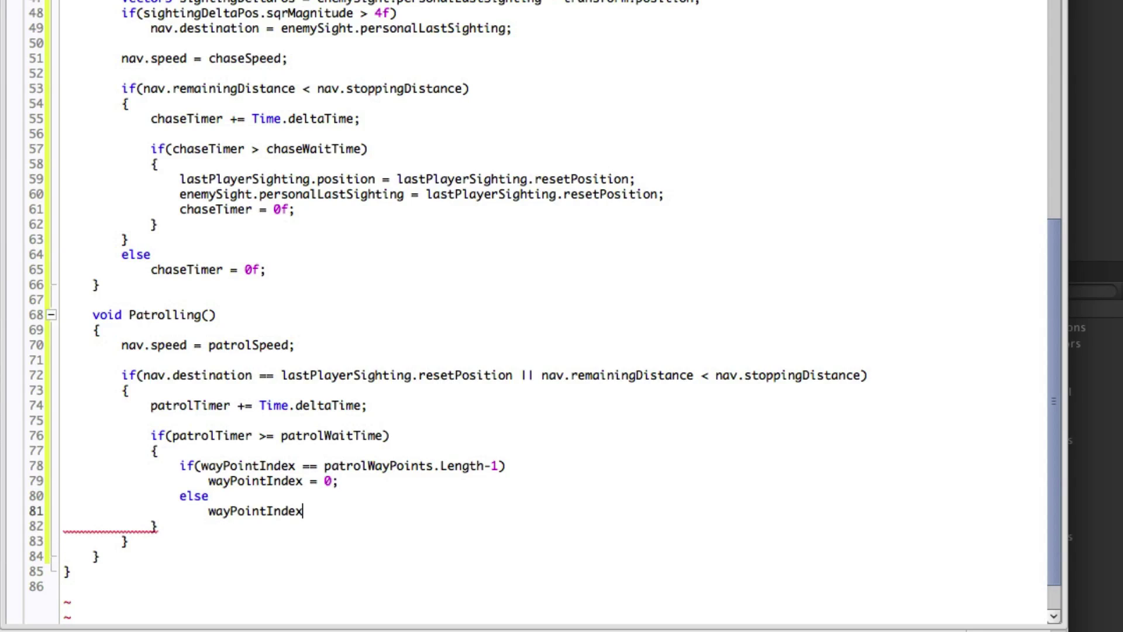
{"action": "type", "text": "++;"}
{"action": "key", "text": "Return"}
{"action": "key", "text": "Return"}
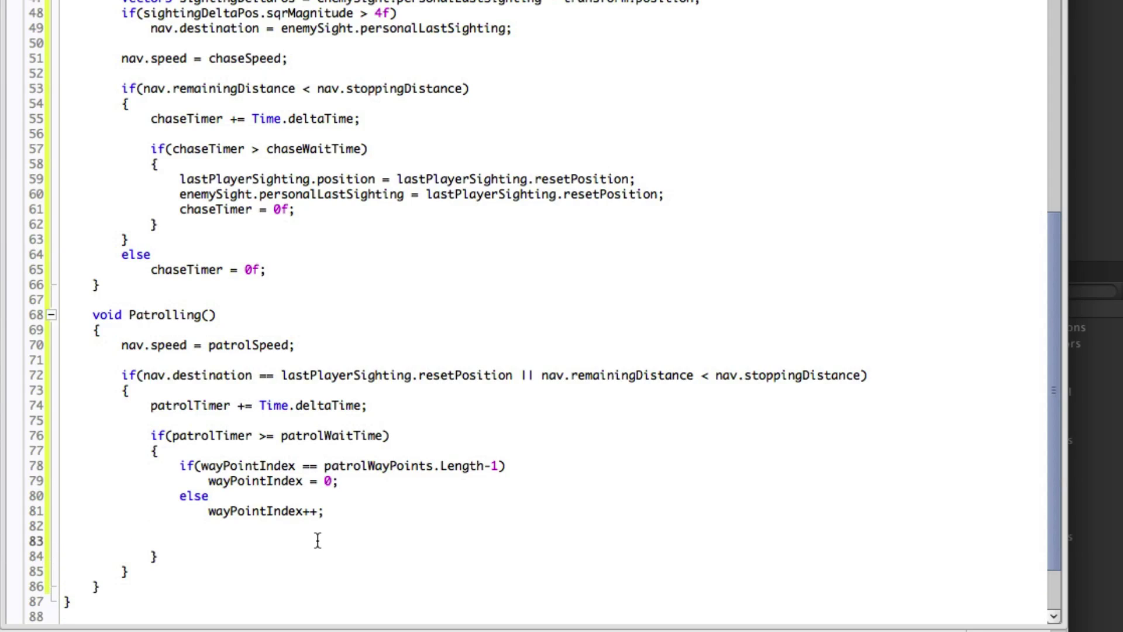
{"action": "type", "text": "patrolTimer "}
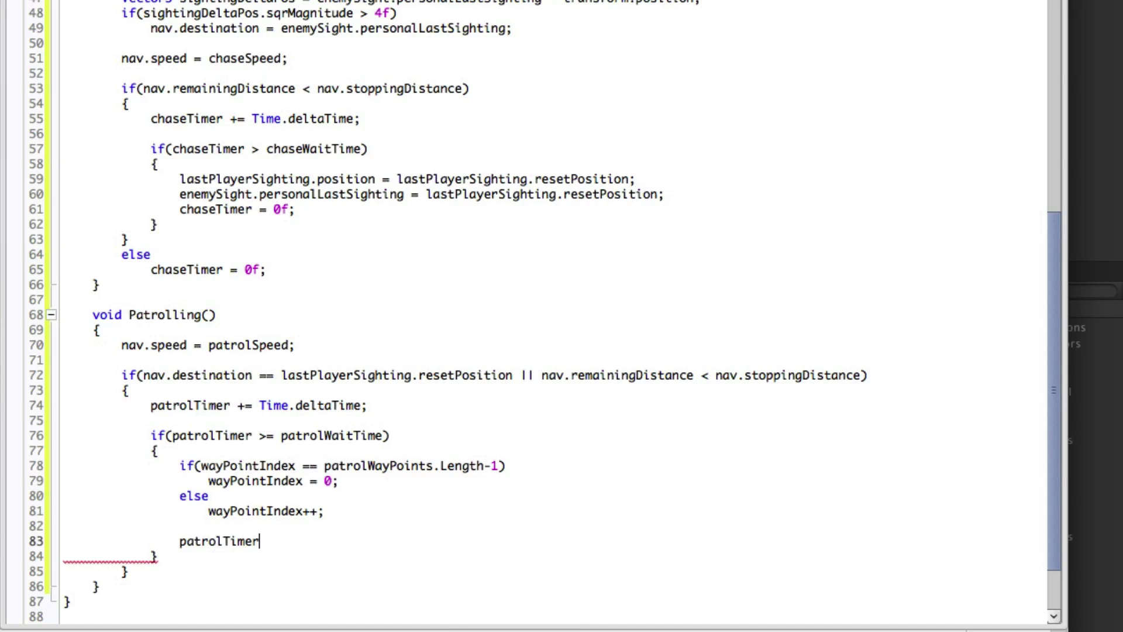
{"action": "type", "text": "= 0f;"}
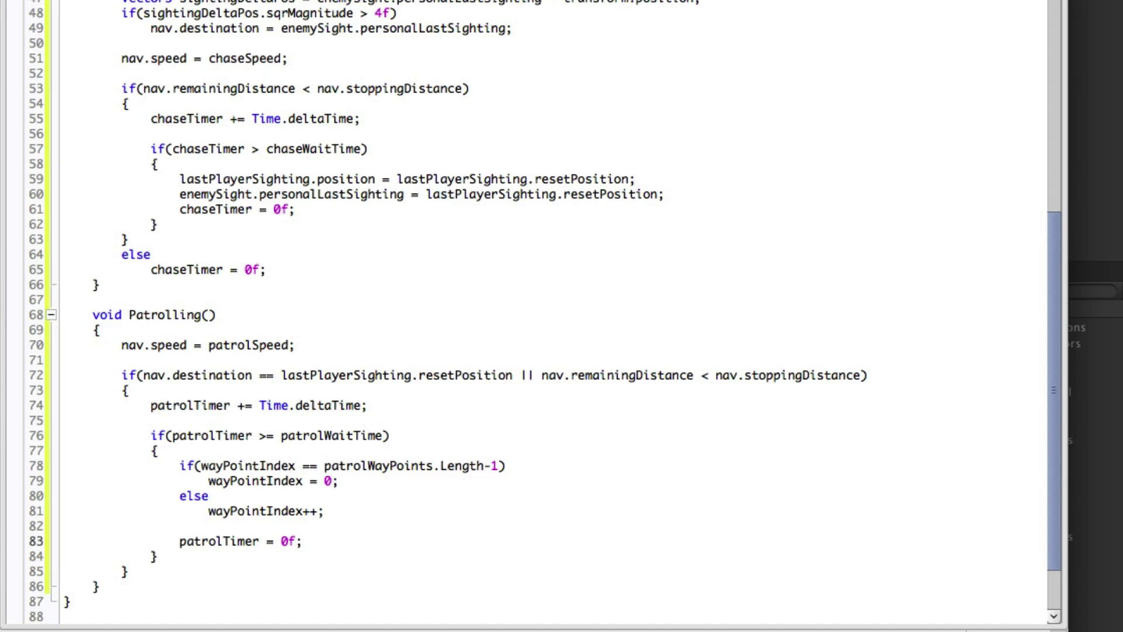
Add an else branch that resets patrolTimer.
{"action": "key", "text": "Down"}
{"action": "key", "text": "Down"}
{"action": "key", "text": "Return"}
{"action": "type", "text": "else"}
{"action": "key", "text": "Return"}
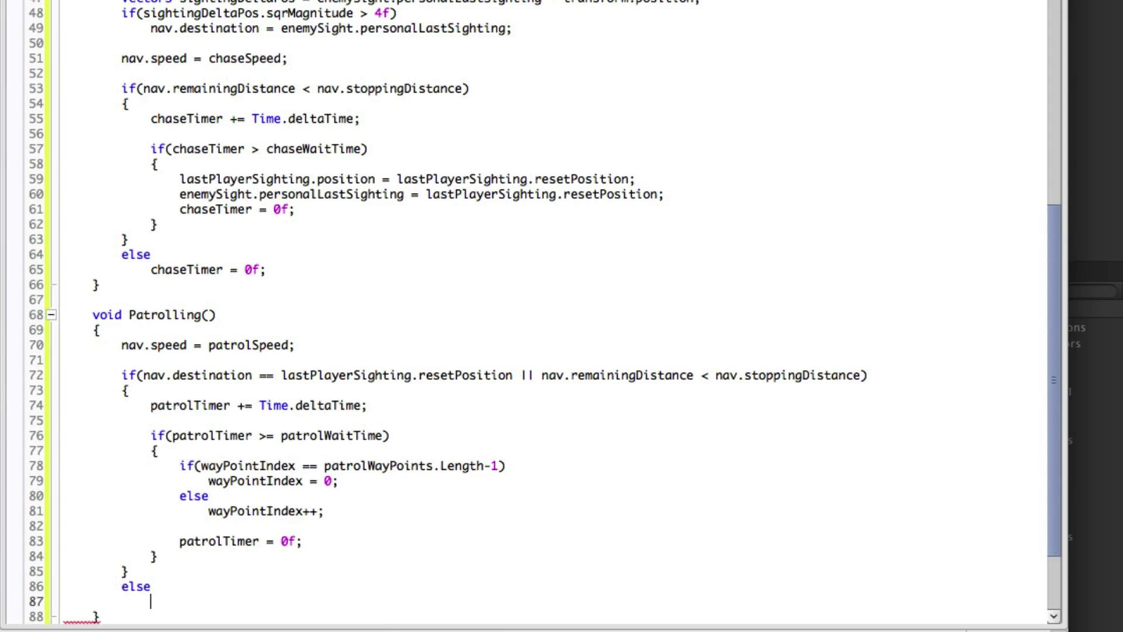
{"action": "type", "text": "patrol"}
{"action": "key", "text": "Down"}
{"action": "key", "text": "Return"}
{"action": "type", "text": "= "}
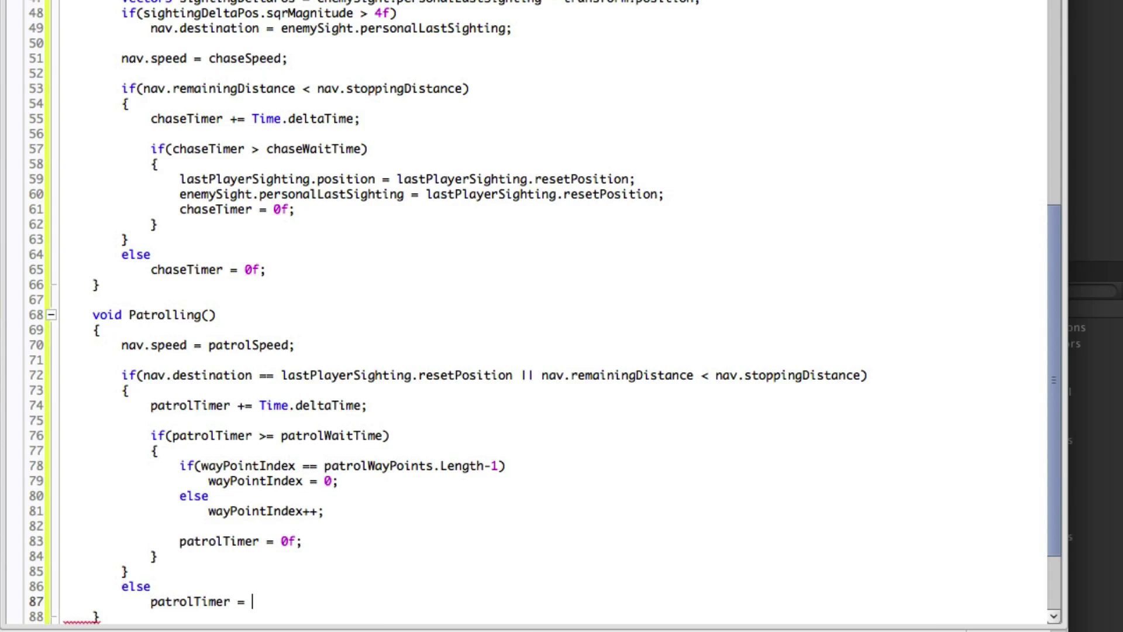
{"action": "type", "text": "0f;"}
{"action": "key", "text": "Down"}
{"action": "key", "text": "Return"}
{"action": "type", "text": "}"}
{"action": "key", "text": "Return"}
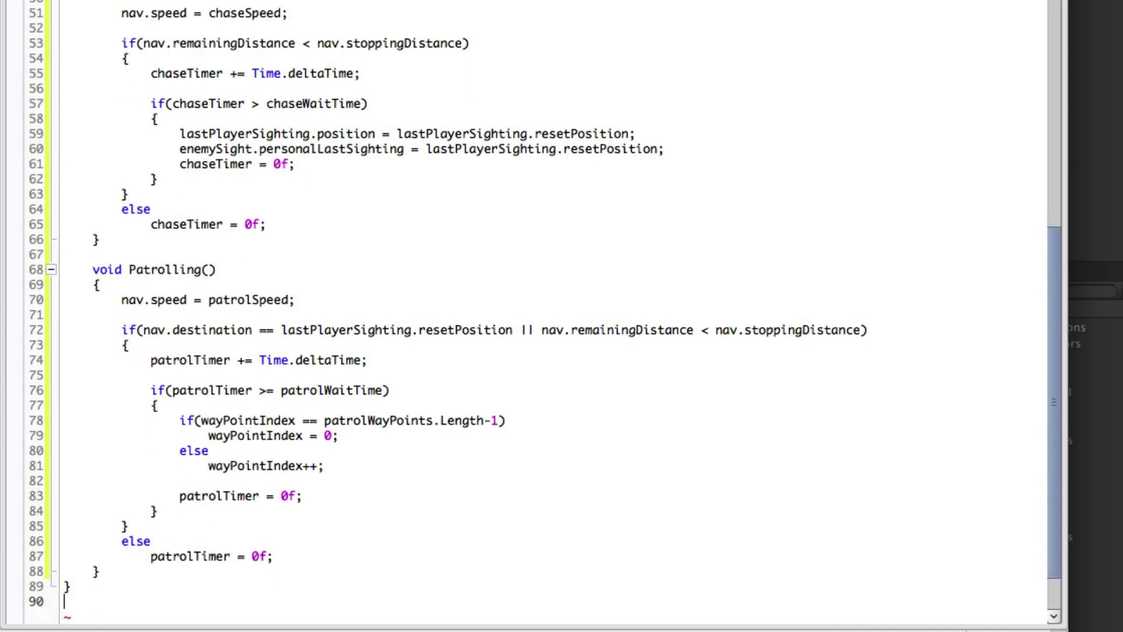
{"action": "key", "text": "Up"}
{"action": "key", "text": "Up"}
{"action": "key", "text": "Return"}
{"action": "key", "text": "Return"}
{"action": "scroll", "coordinate": [1050, 547], "scroll_direction": "down", "scroll_amount": 3}
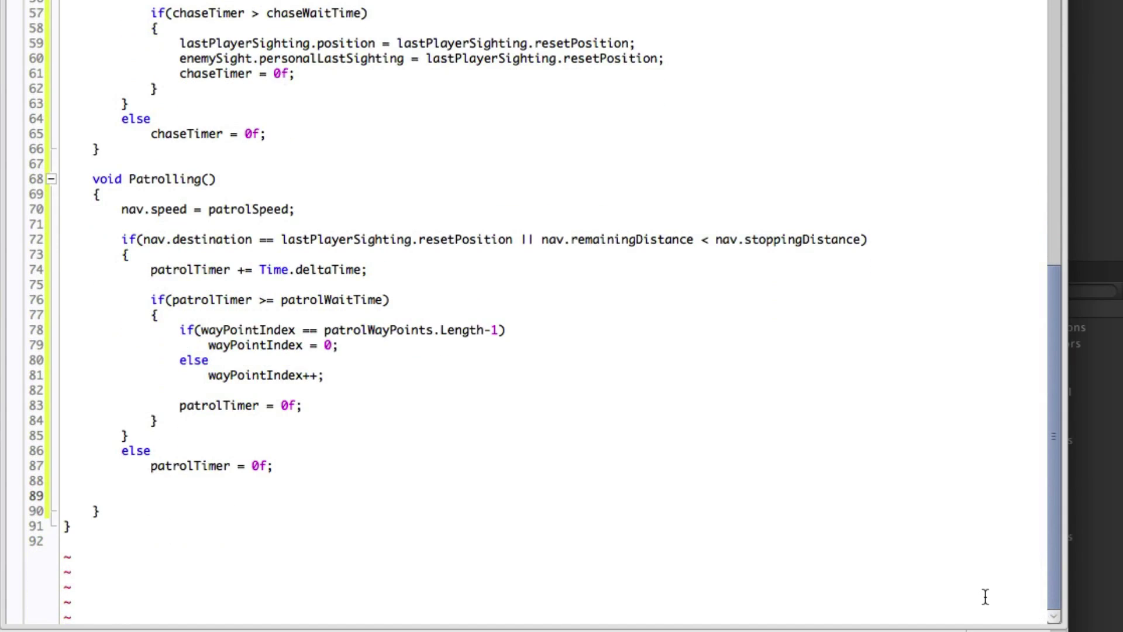
{"action": "type", "text": "nav.des"}
Set nav.destination to patrolWayPoints[wayPointIndex].position.
{"action": "key", "text": "Return"}
{"action": "type", "text": "= patr"}
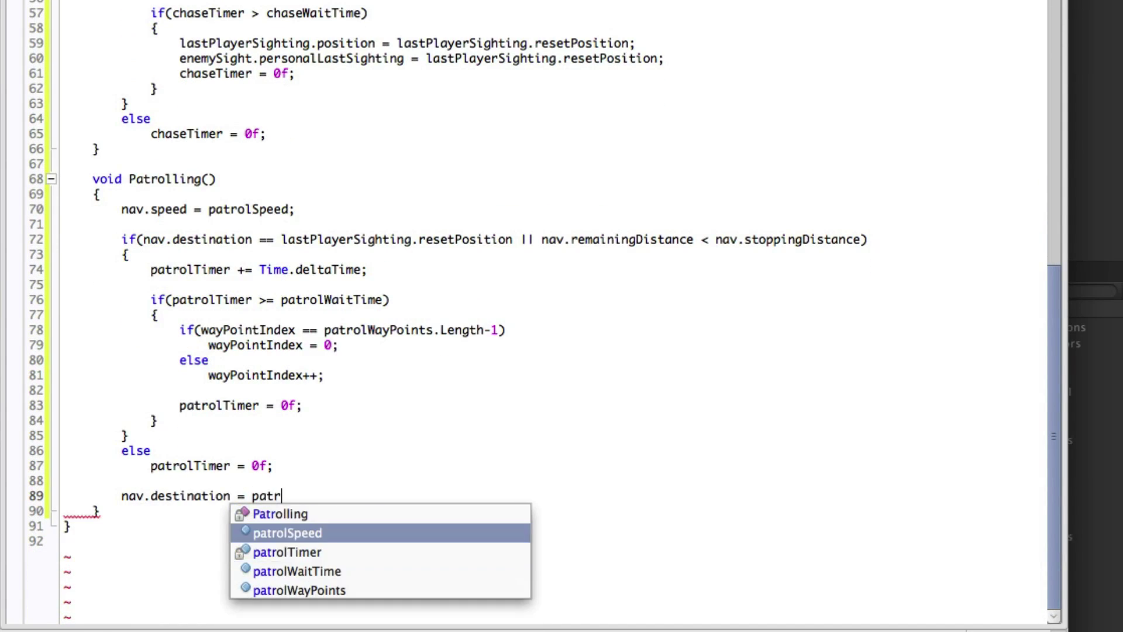
{"action": "key", "text": "Down"}
{"action": "key", "text": "Down"}
{"action": "key", "text": "Down"}
{"action": "key", "text": "Return"}
{"action": "type", "text": "[way"}
{"action": "key", "text": "Return"}
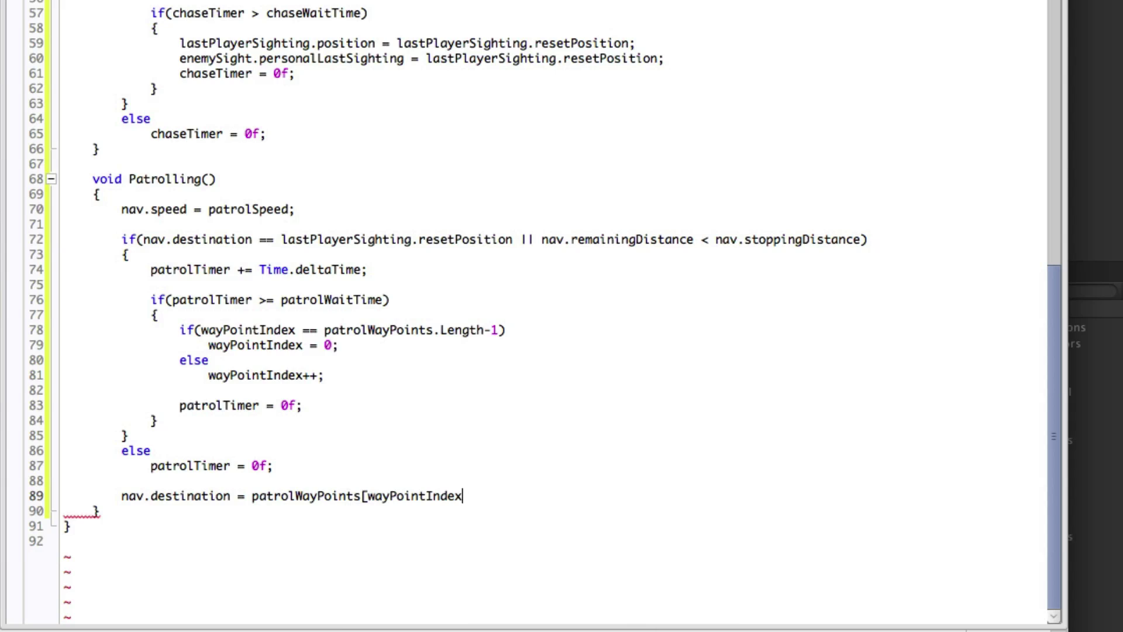
{"action": "type", "text": "].pos"}
{"action": "key", "text": "Return"}
{"action": "type", "text": ";"}
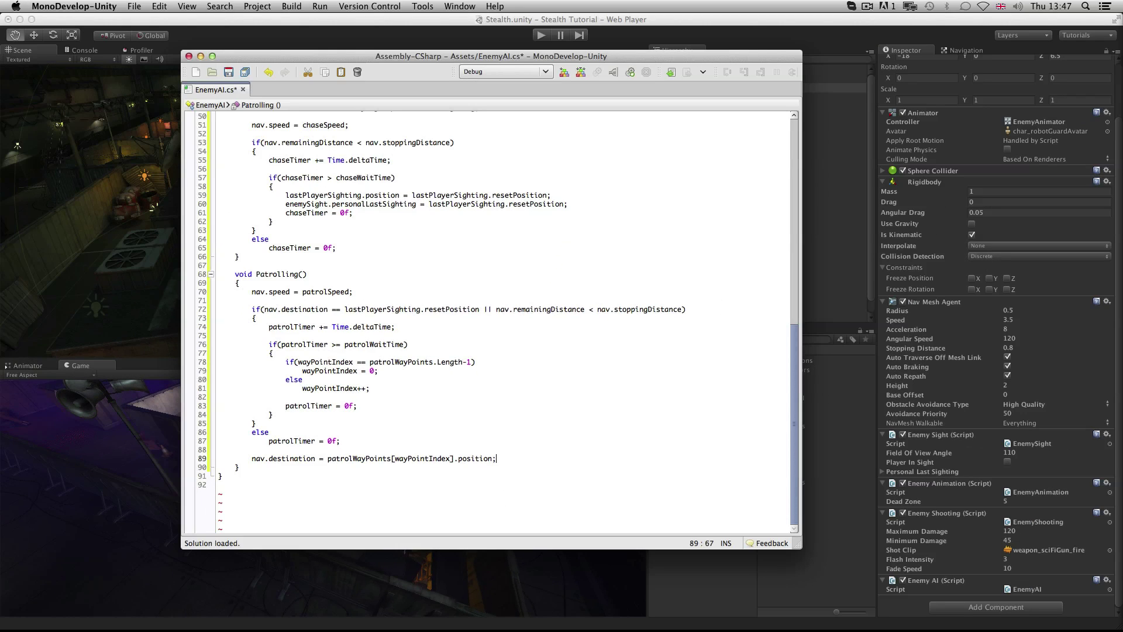
Save the finished EnemyAI script in MonoDevelop.
{"action": "left_click", "coordinate": [135, 6]}
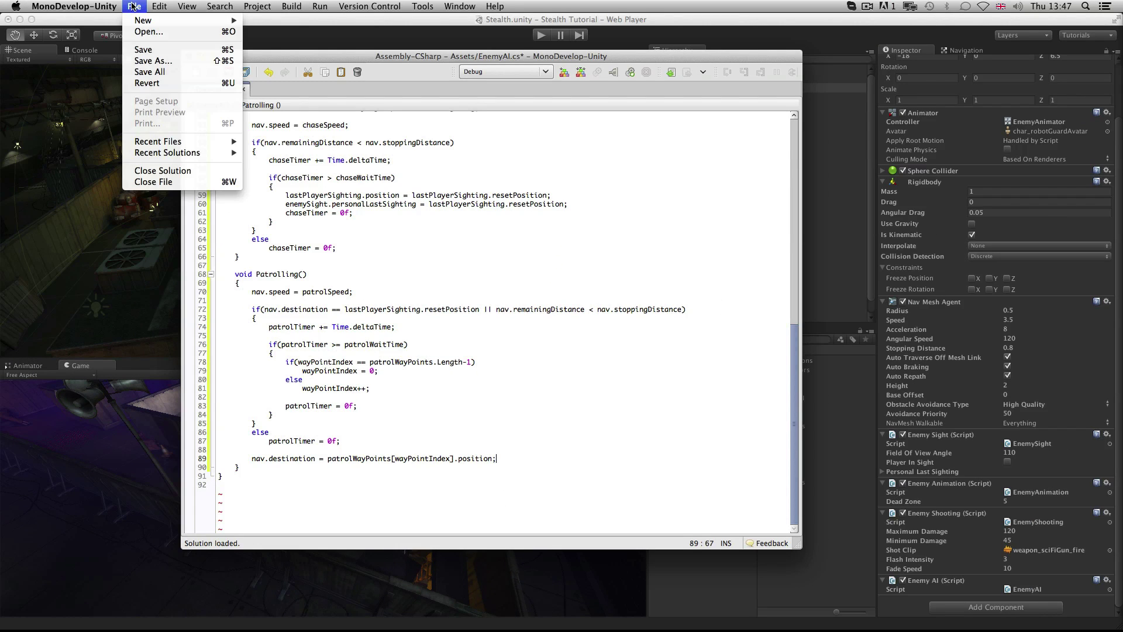
{"action": "left_click", "coordinate": [140, 41]}
{"action": "left_click", "coordinate": [361, 44]}
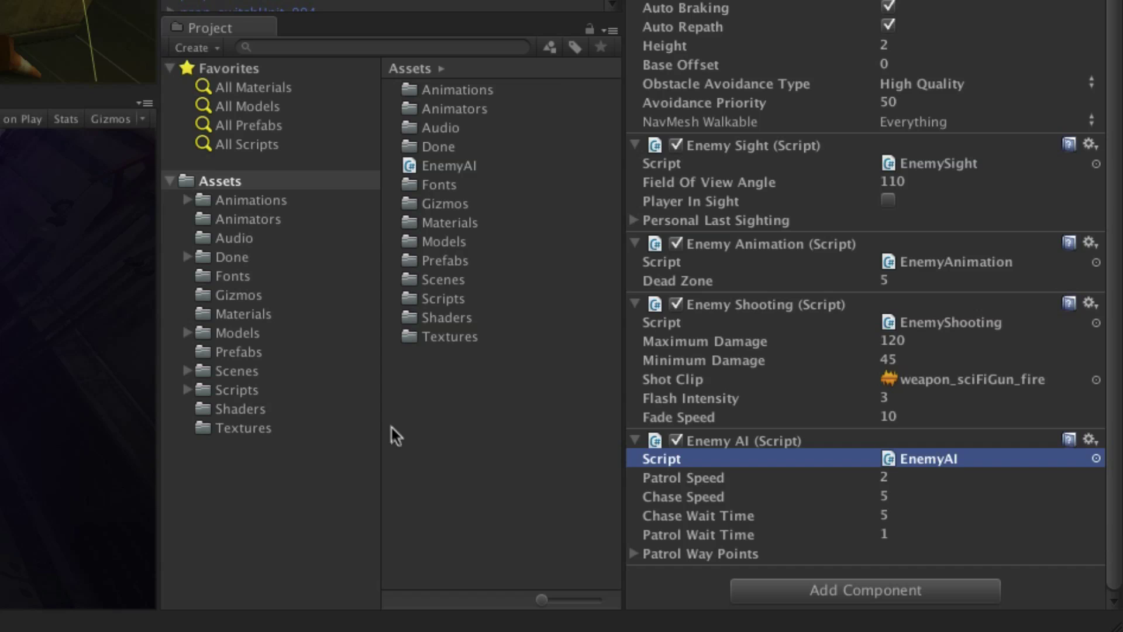
Expand the guard's Patrol Way Points list and move EnemyAI into the Scripts/Enemy folder.
{"action": "left_click", "coordinate": [635, 553]}
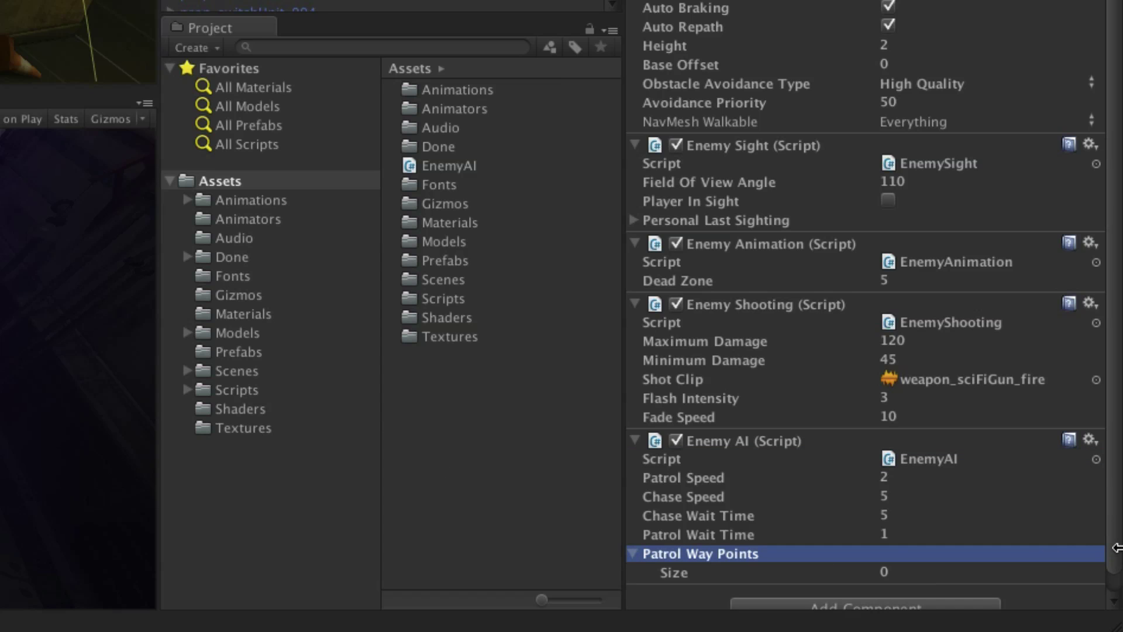
{"action": "scroll", "coordinate": [1080, 544], "scroll_direction": "down", "scroll_amount": 1}
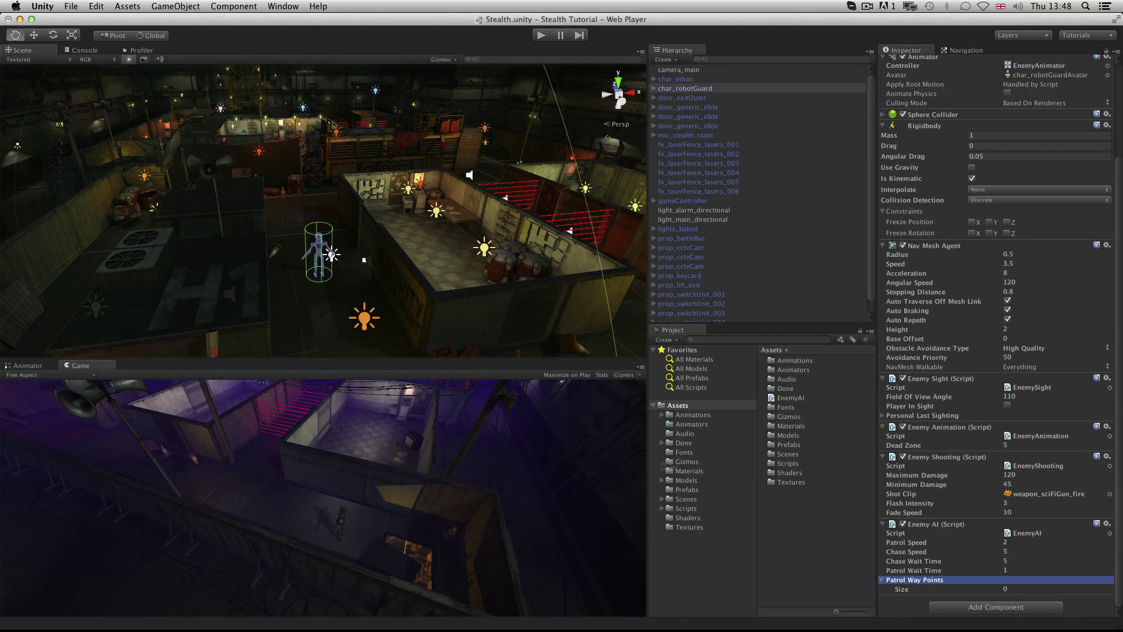
{"action": "left_click", "coordinate": [663, 513]}
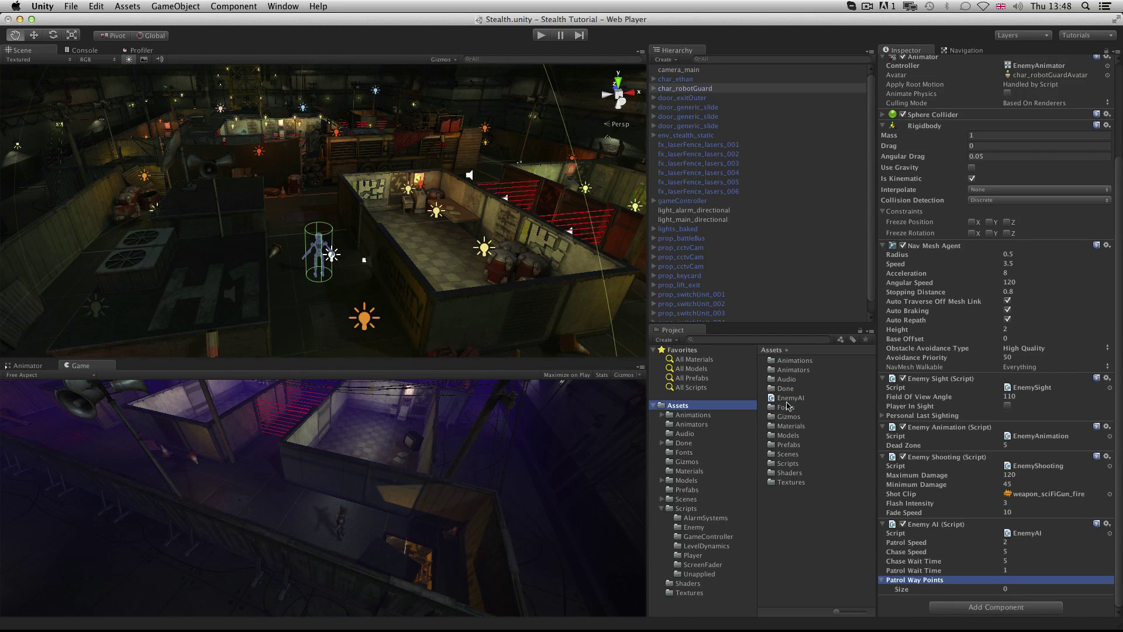
{"action": "left_click_drag", "start_coordinate": [788, 398], "coordinate": [692, 530]}
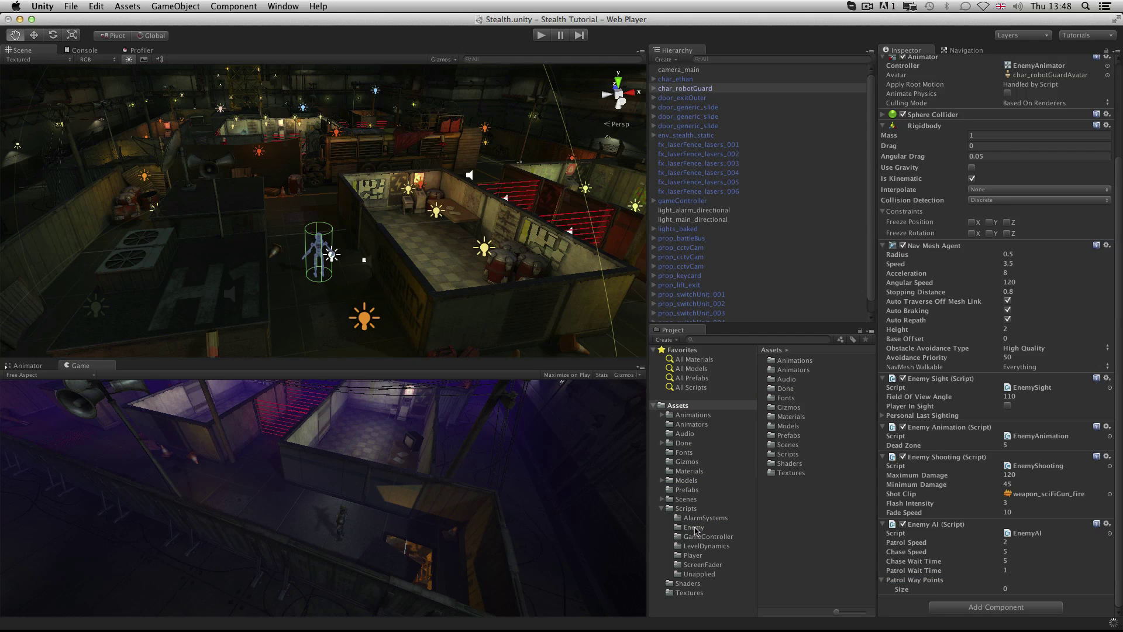
{"action": "left_click", "coordinate": [662, 509]}
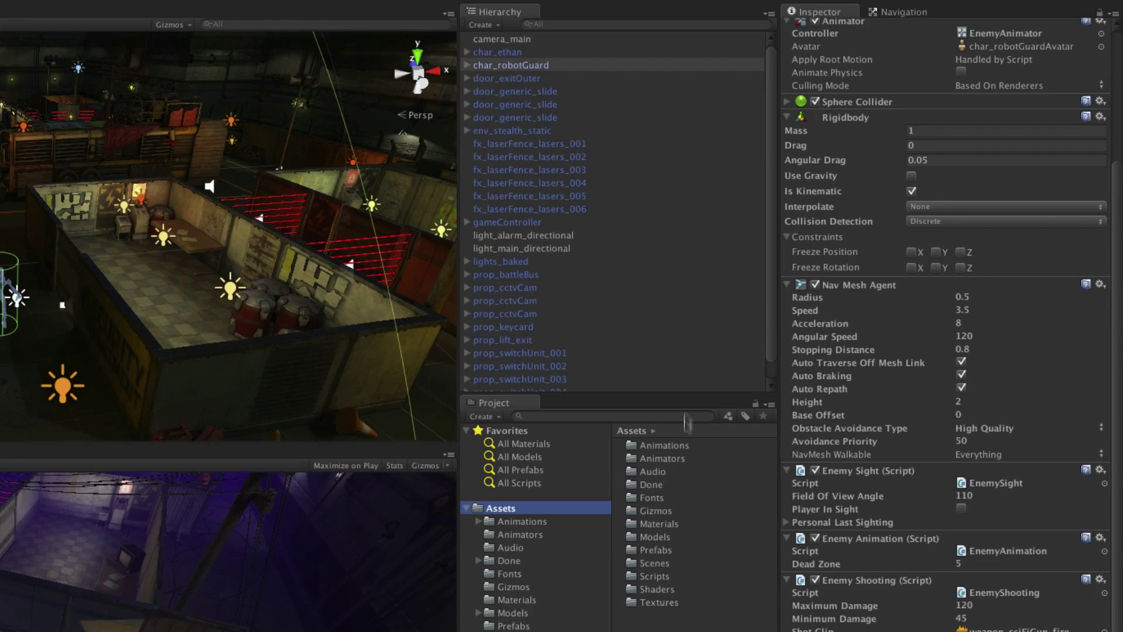
Drag char_robotGuard from the Hierarchy into the Prefabs folder to make a prefab.
{"action": "left_click", "coordinate": [535, 68]}
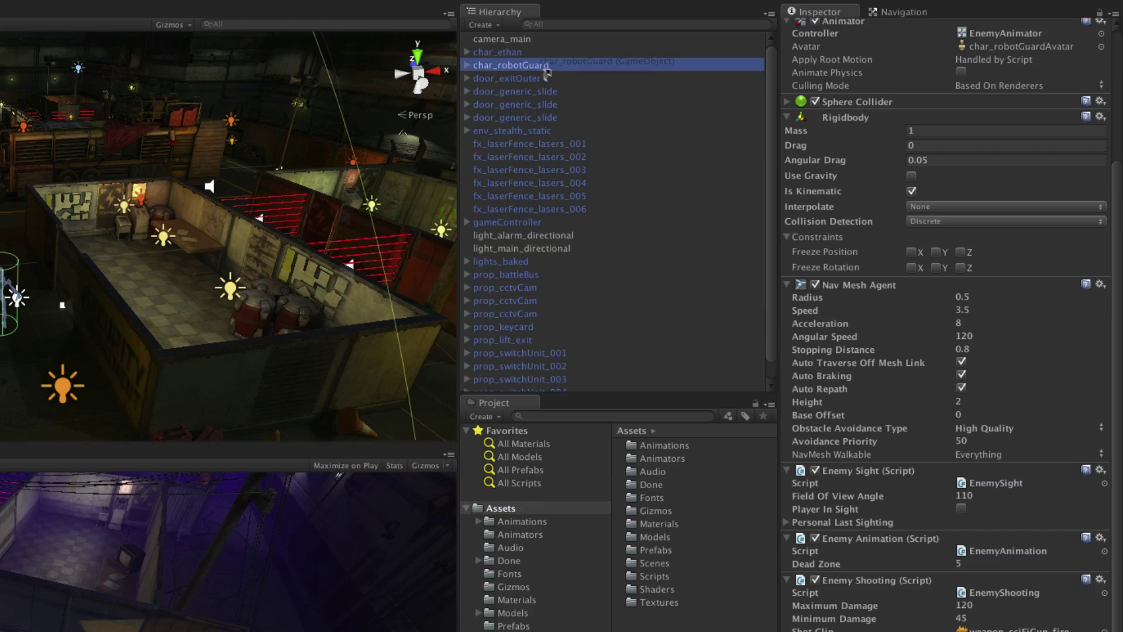
{"action": "left_click_drag", "start_coordinate": [536, 68], "coordinate": [518, 626]}
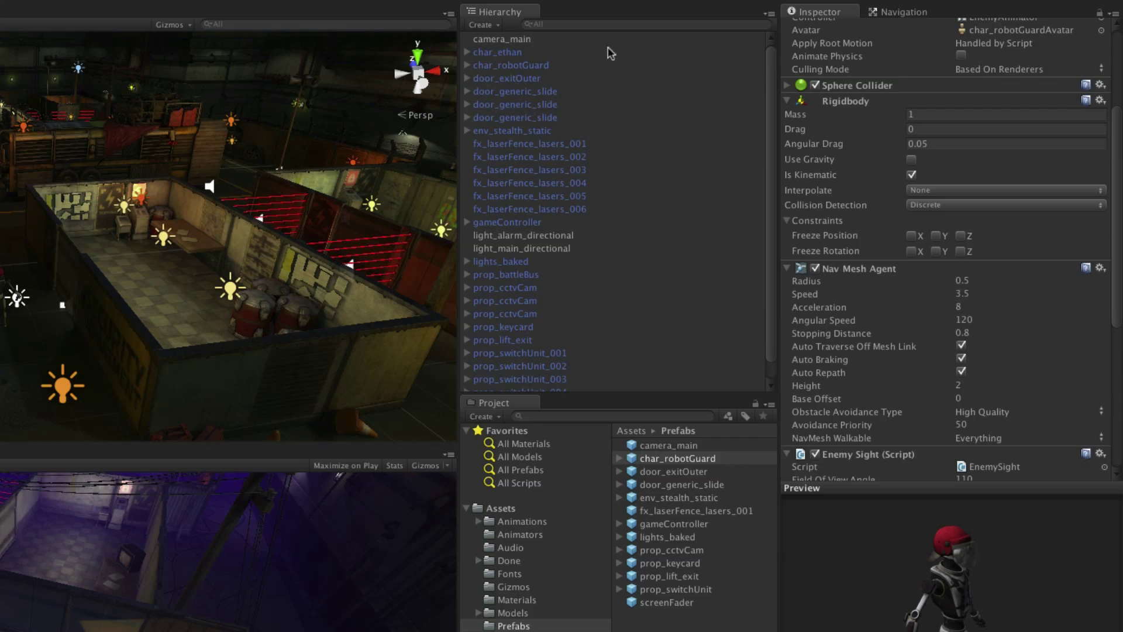
Duplicate char_robotGuard and place the copy at Position X -29, Z 43.5.
{"action": "left_click", "coordinate": [612, 66]}
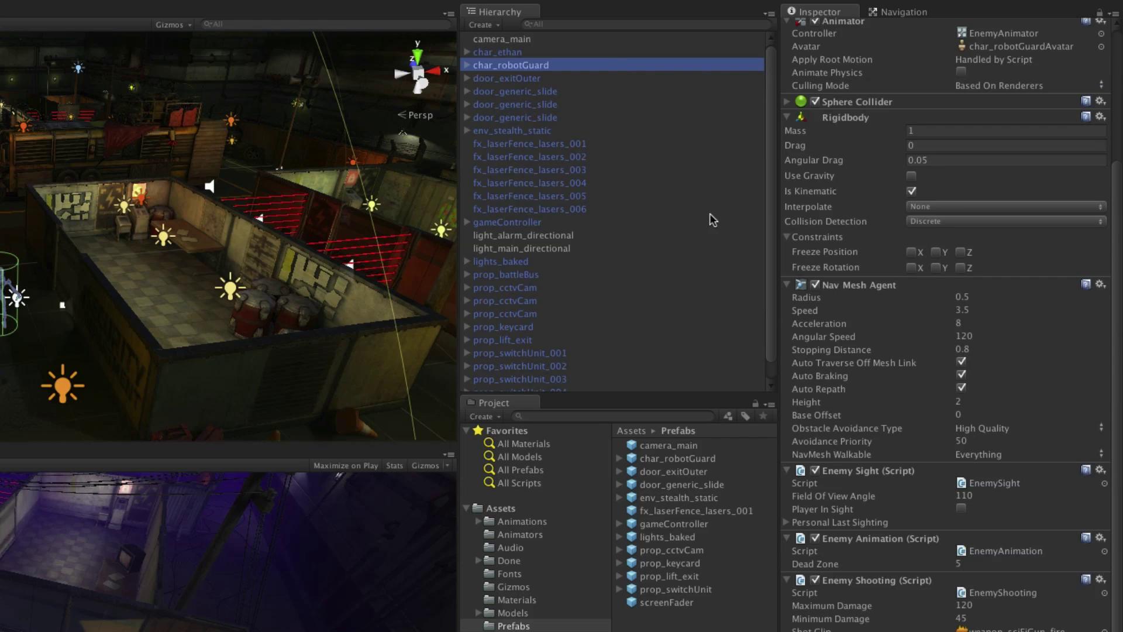
{"action": "key", "text": "ctrl+d"}
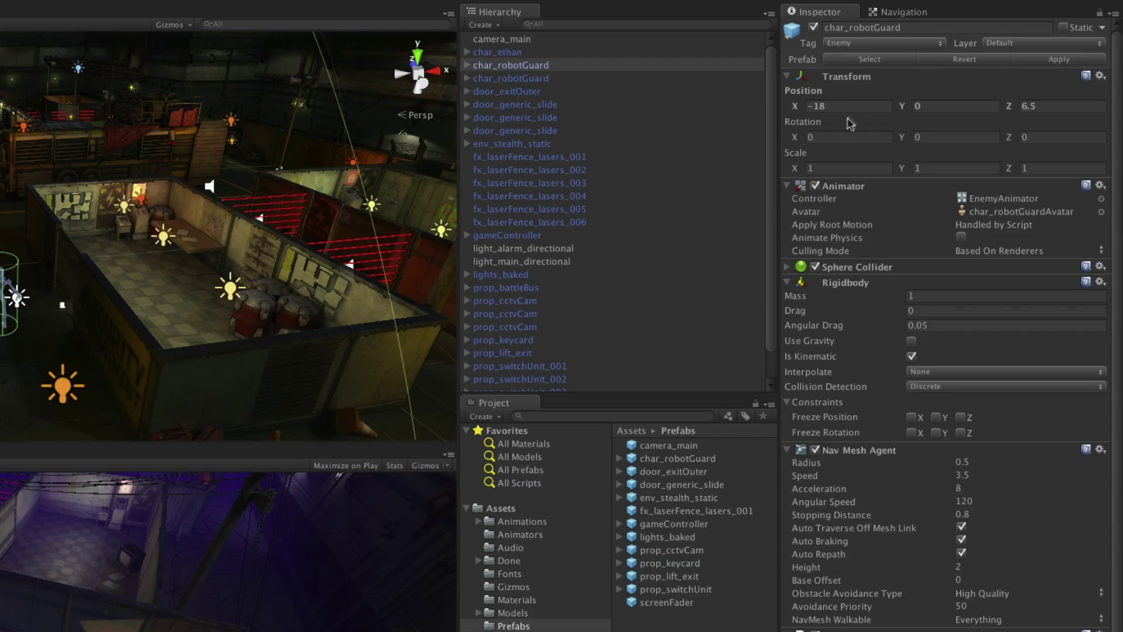
{"action": "double_click", "coordinate": [839, 106]}
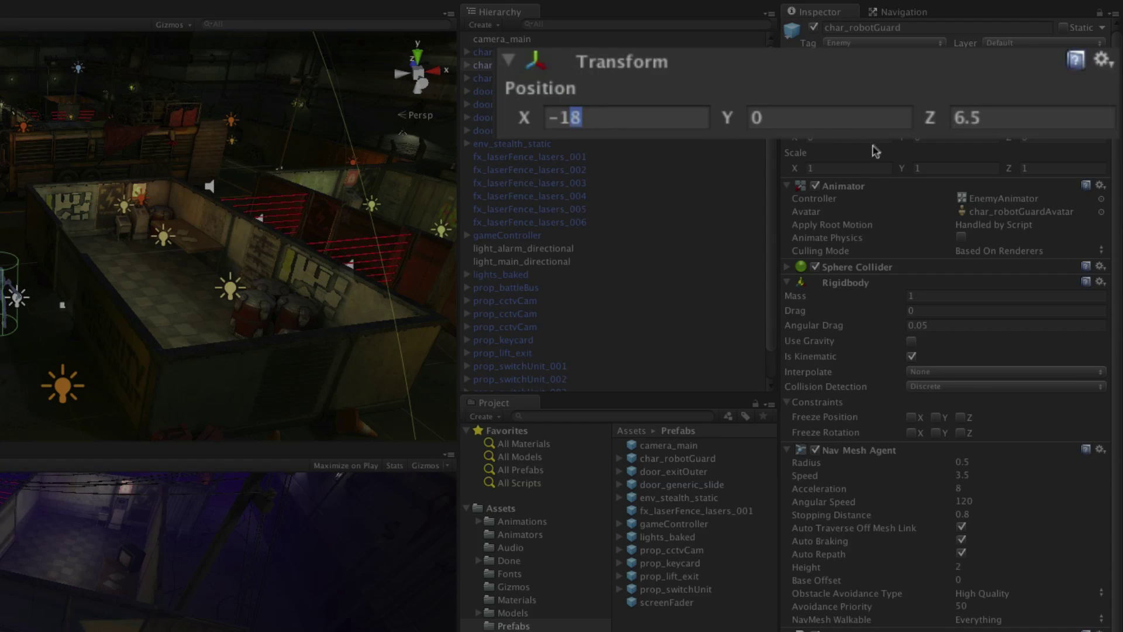
{"action": "type", "text": "-19"}
{"action": "left_click", "coordinate": [1021, 112]}
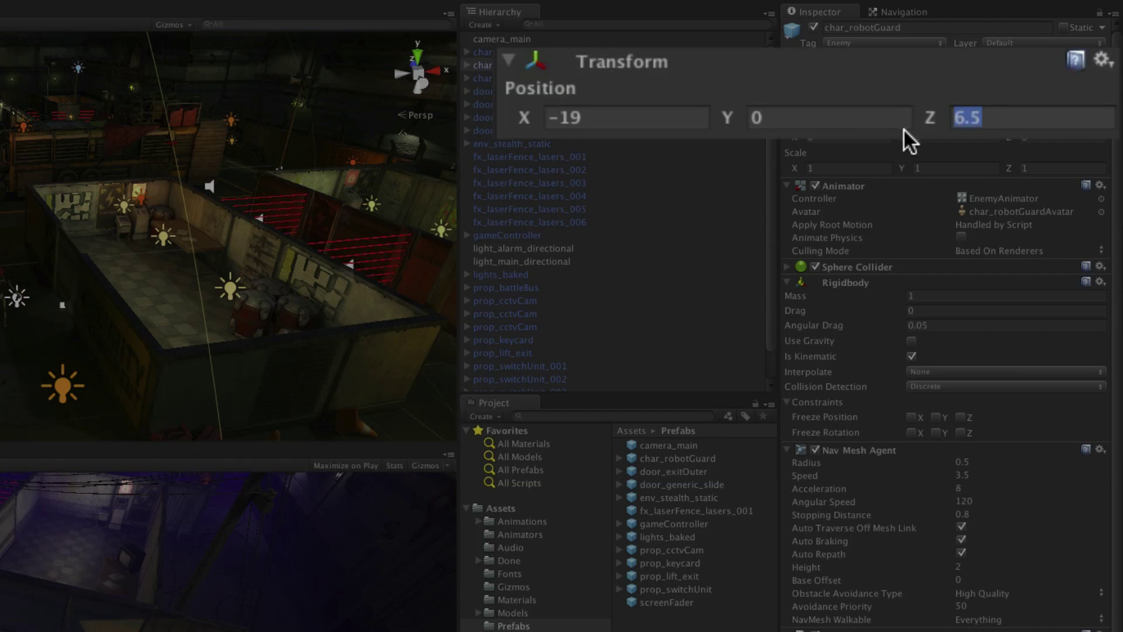
{"action": "type", "text": "37"}
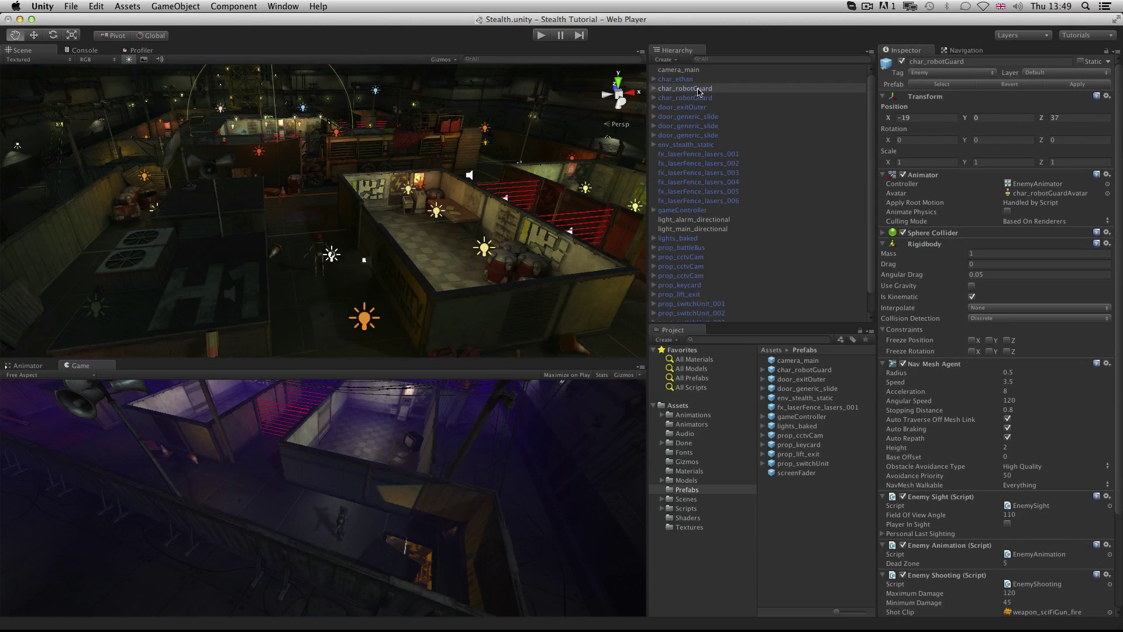
{"action": "double_click", "coordinate": [699, 88]}
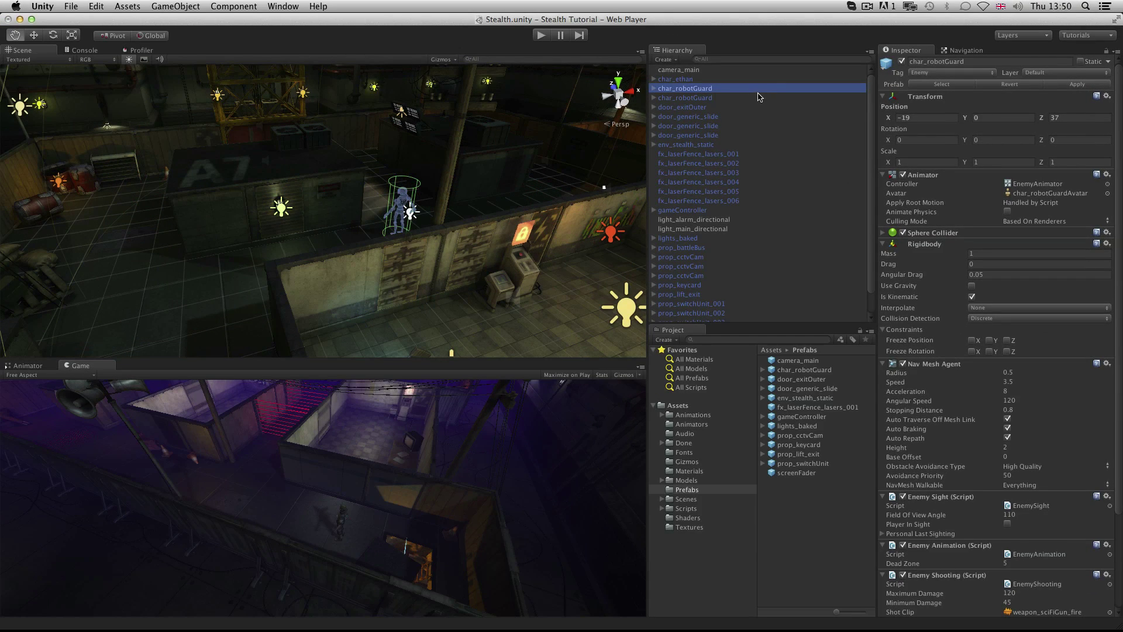
{"action": "left_click", "coordinate": [913, 118]}
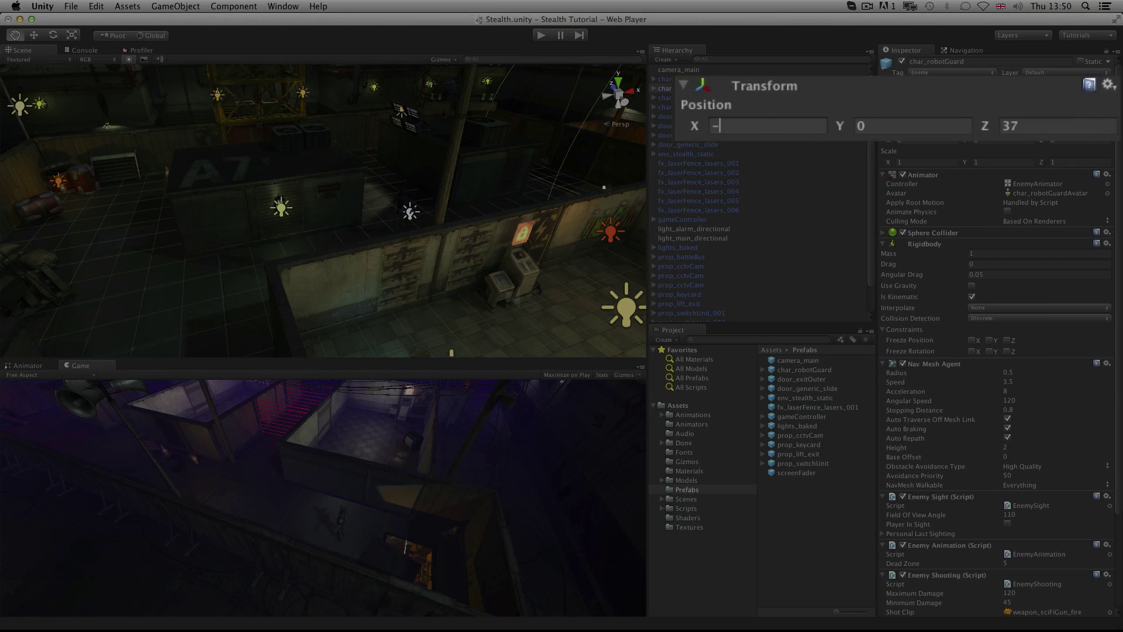
{"action": "type", "text": "-29"}
{"action": "key", "text": "Tab"}
{"action": "key", "text": "Tab"}
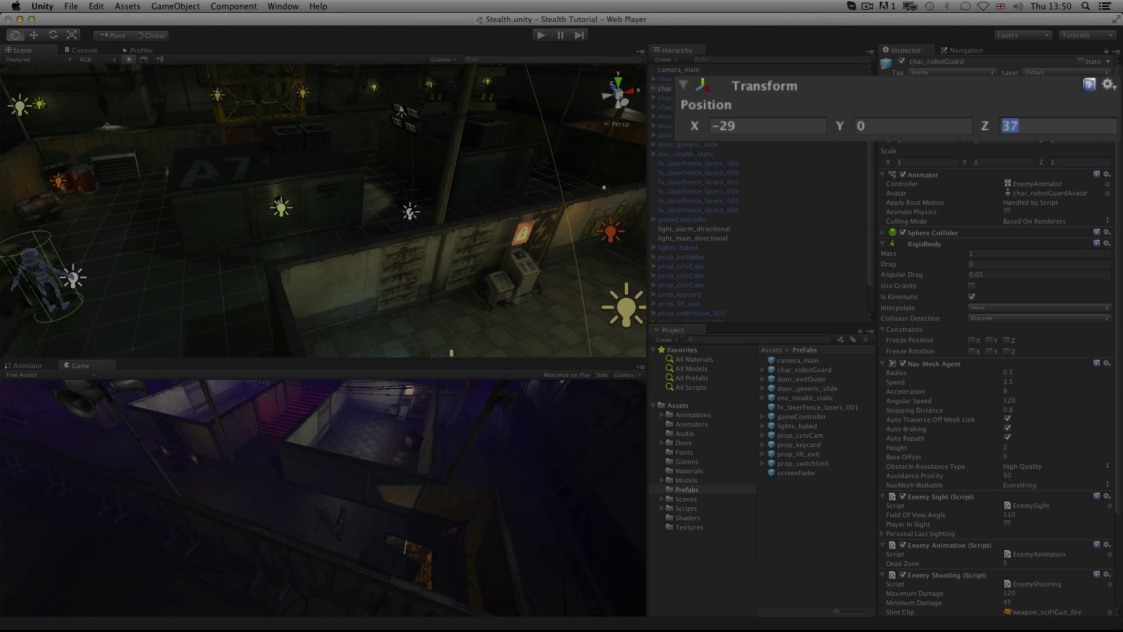
{"action": "type", "text": "43.5"}
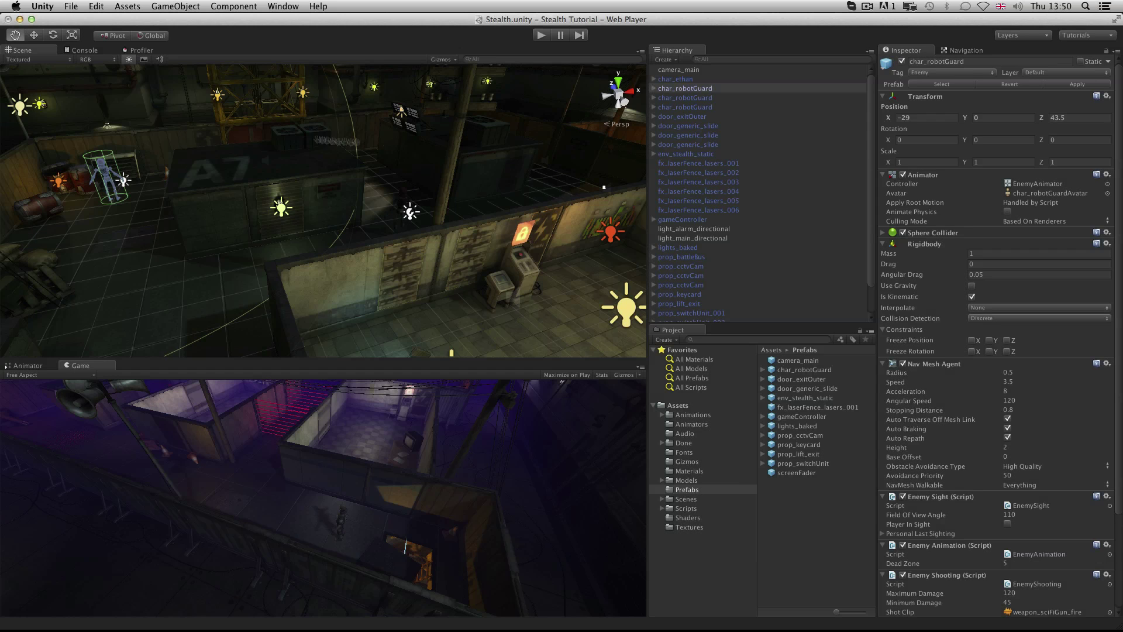
{"action": "scroll", "coordinate": [322, 172], "scroll_direction": "down", "scroll_amount": 8}
{"action": "scroll", "coordinate": [322, 173], "scroll_direction": "up", "scroll_amount": 3}
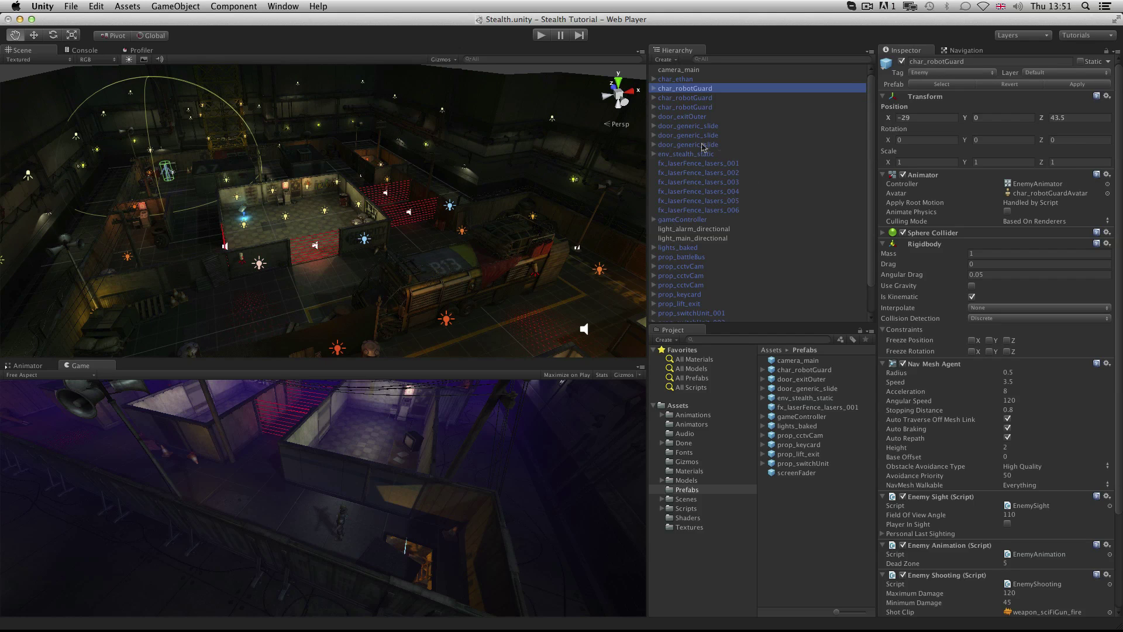
Append _001, _002 and _003 to the three char_robotGuard names in the Hierarchy.
{"action": "left_click", "coordinate": [685, 108]}
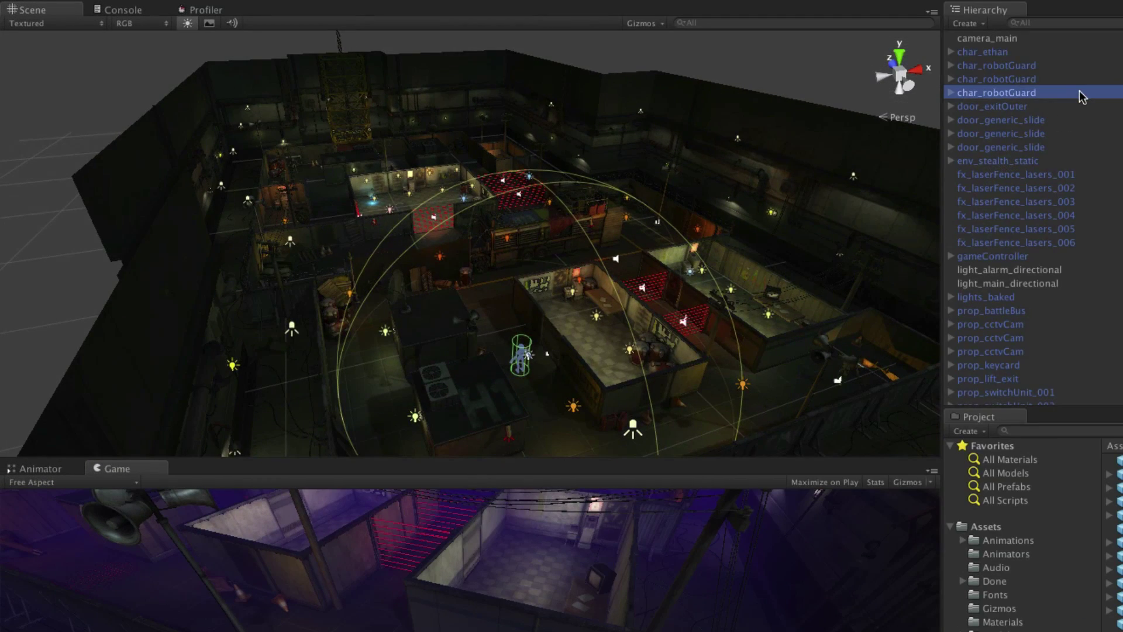
{"action": "left_click", "coordinate": [1080, 90]}
{"action": "type", "text": "001"}
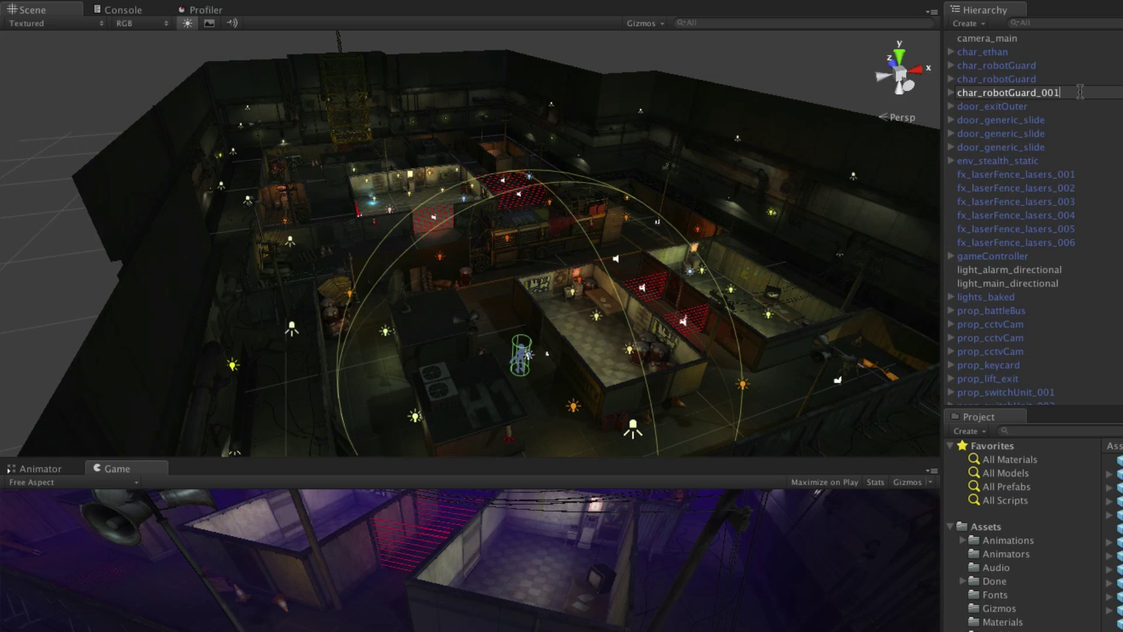
{"action": "key", "text": "Return"}
{"action": "left_click", "coordinate": [1028, 80]}
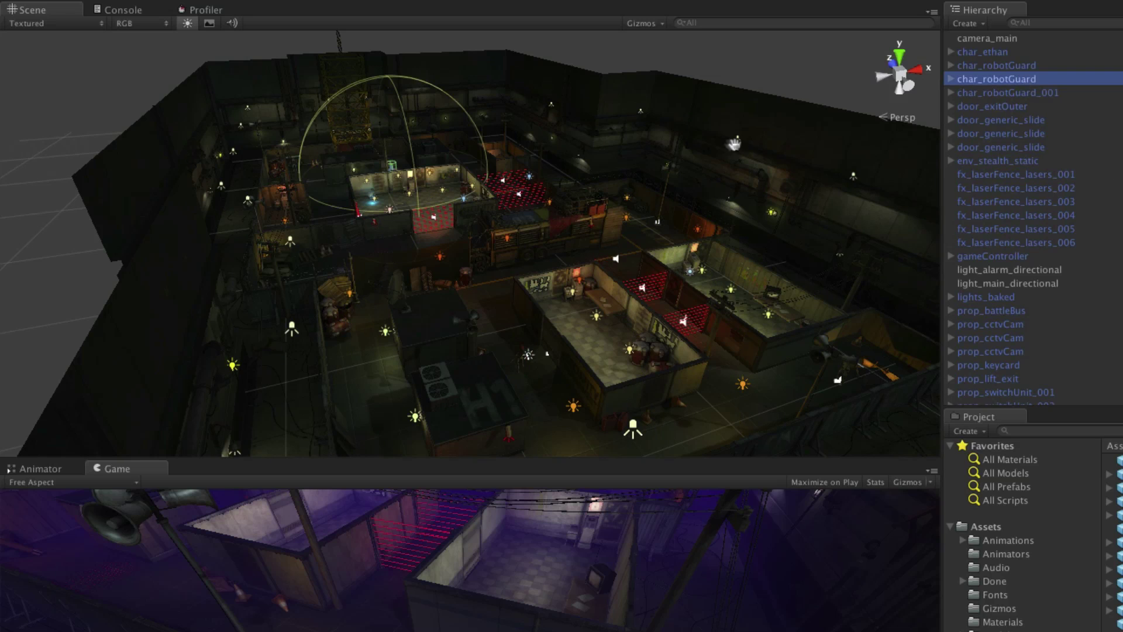
{"action": "key", "text": "f"}
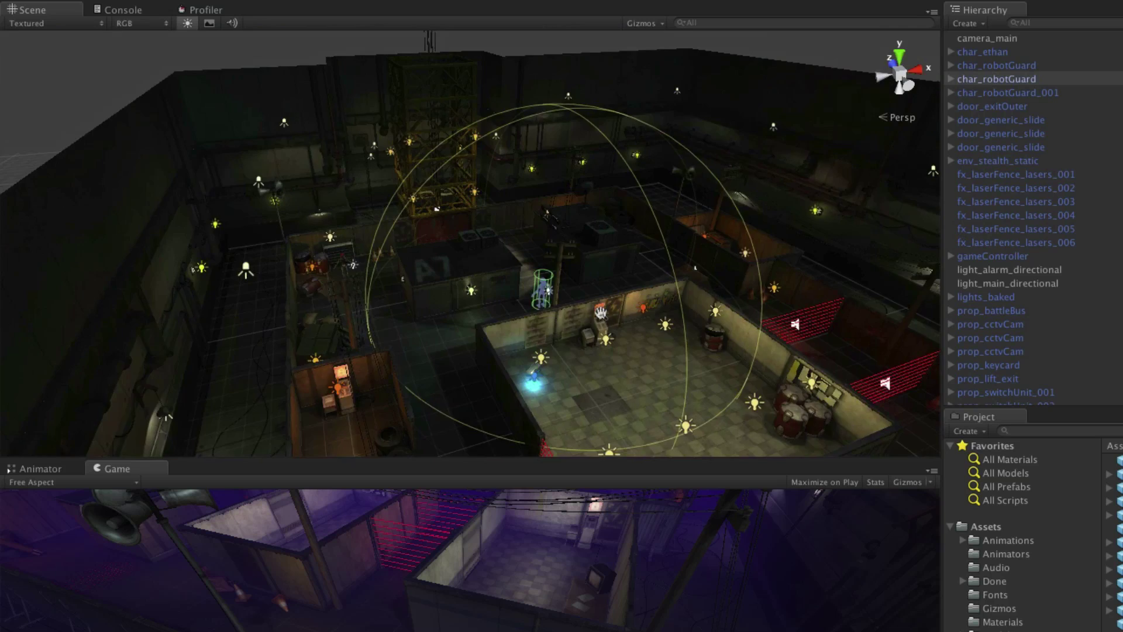
{"action": "left_click", "coordinate": [1076, 83]}
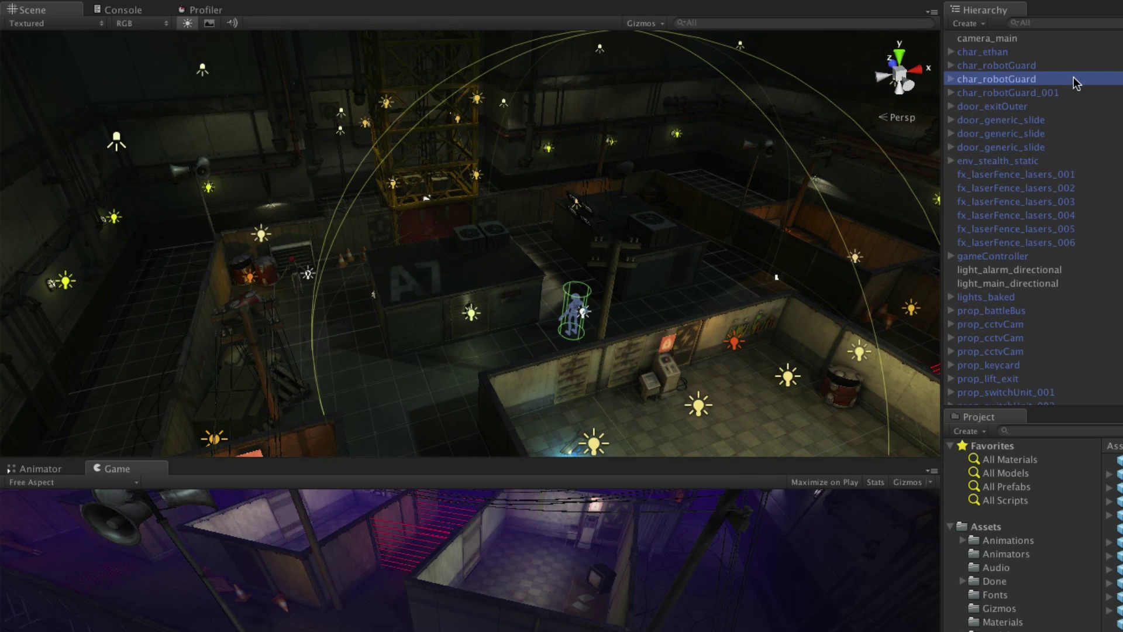
{"action": "left_click", "coordinate": [1076, 83]}
{"action": "type", "text": "_002"}
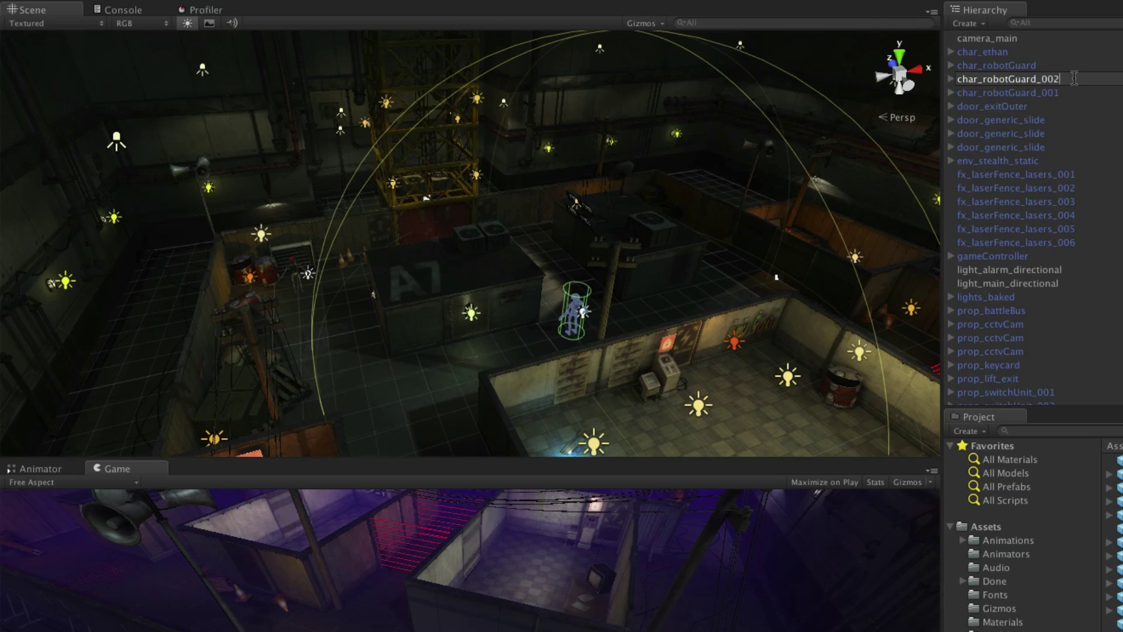
{"action": "key", "text": "Return"}
{"action": "key", "text": "Up"}
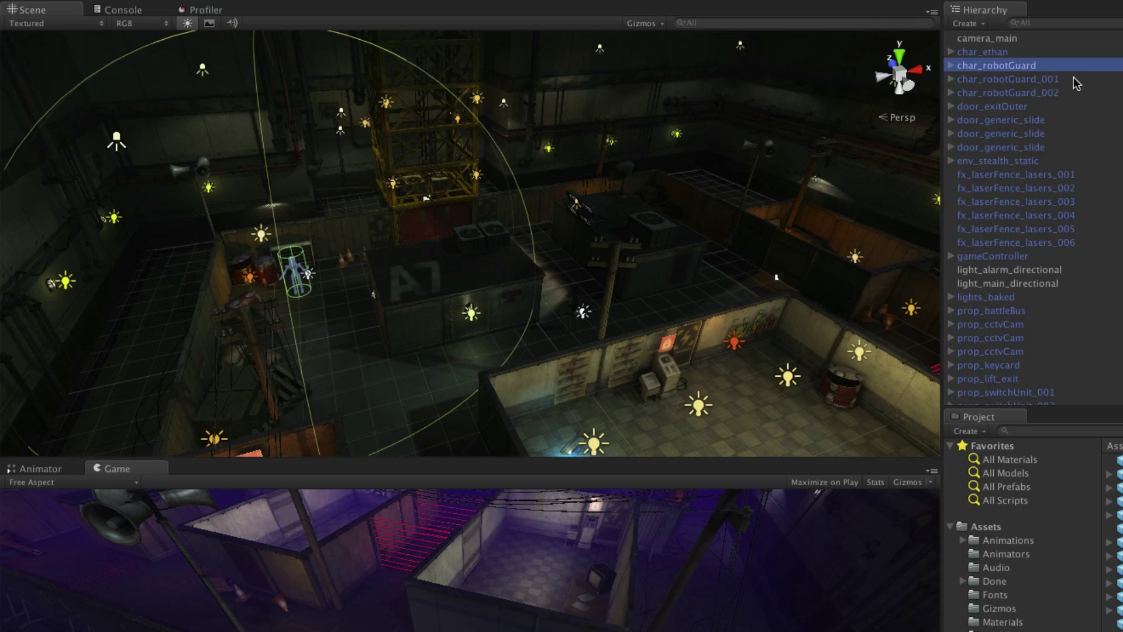
{"action": "type", "text": "_003"}
{"action": "key", "text": "Return"}
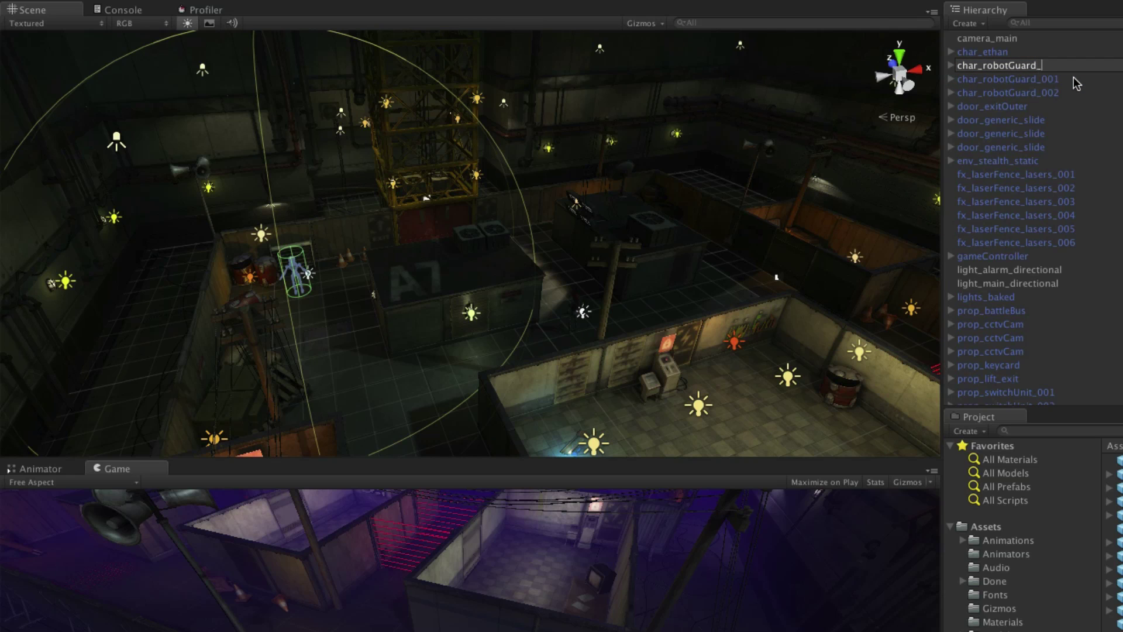
{"action": "key", "text": "Return"}
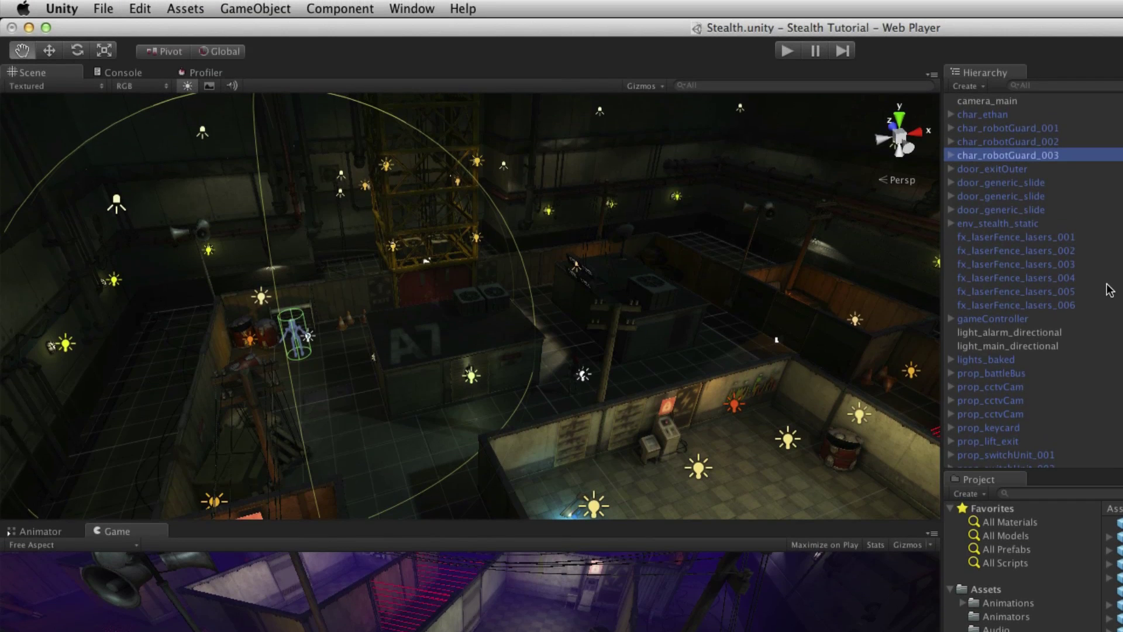
Create an empty GameObject named wayPoints and reset its position to the origin.
{"action": "left_click", "coordinate": [255, 9]}
{"action": "left_click", "coordinate": [272, 29]}
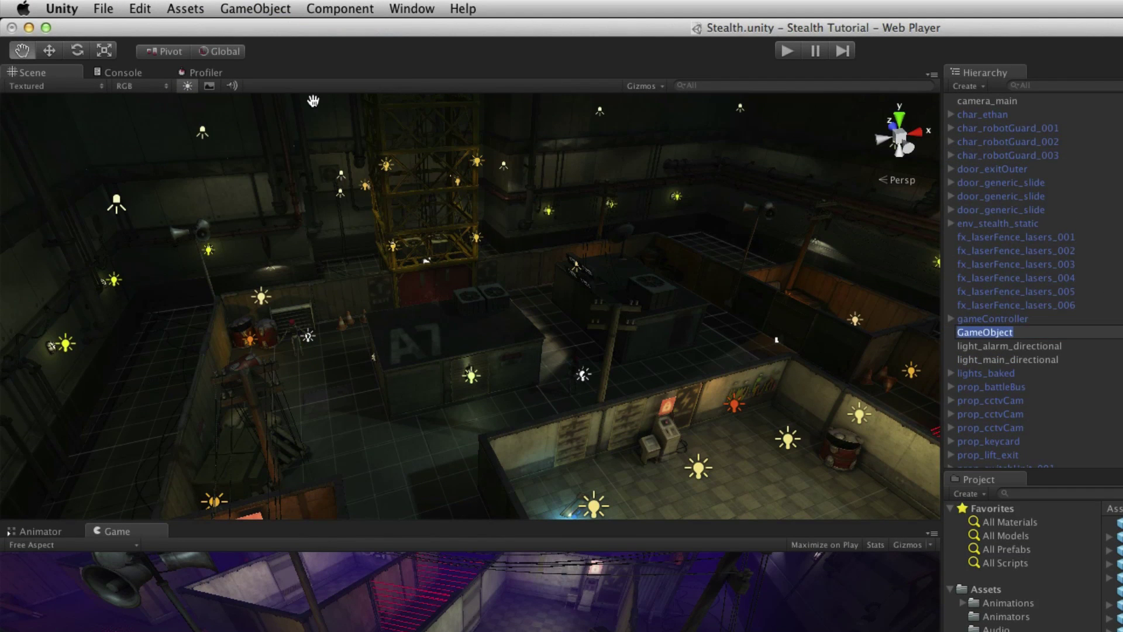
{"action": "type", "text": "wayPoints"}
{"action": "key", "text": "Return"}
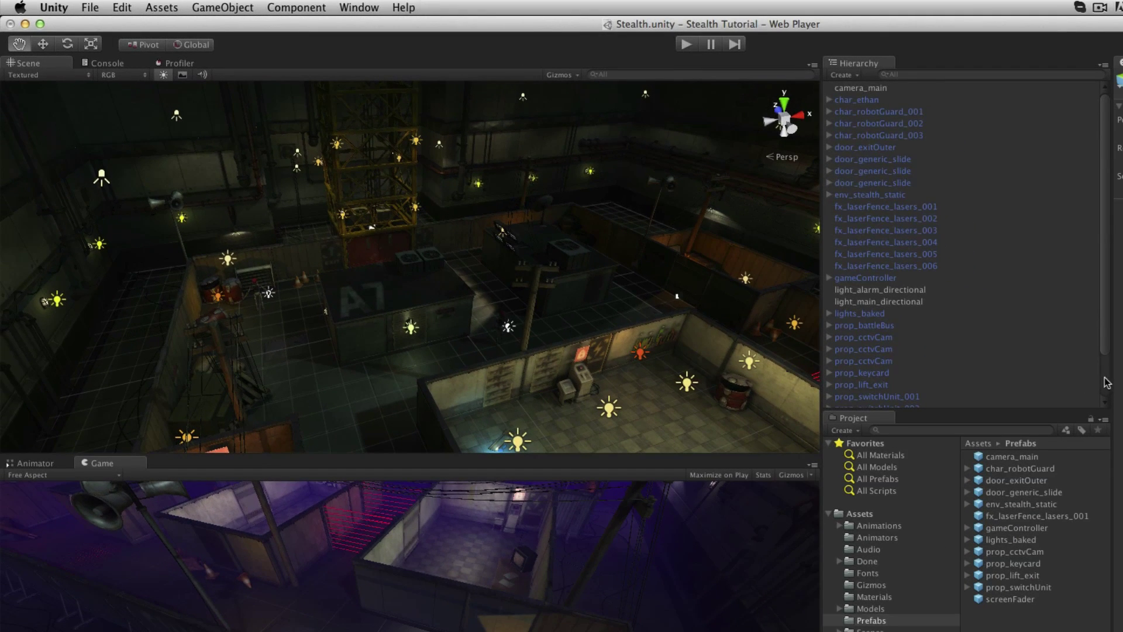
{"action": "scroll", "coordinate": [1103, 377], "scroll_direction": "down", "scroll_amount": 2}
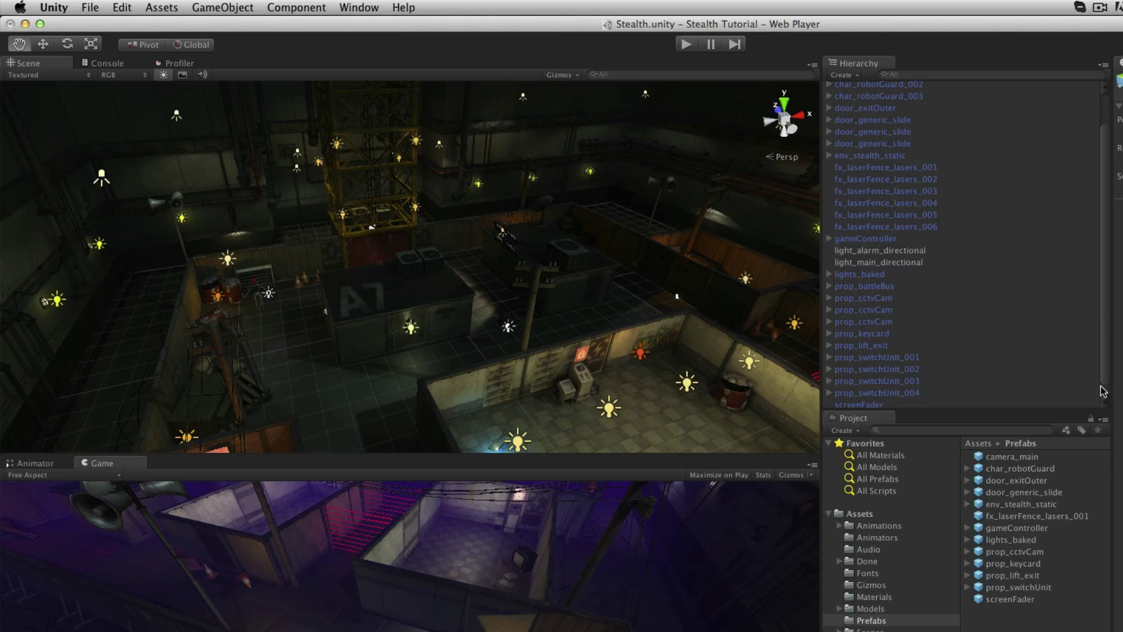
{"action": "scroll", "coordinate": [1103, 390], "scroll_direction": "down", "scroll_amount": 1}
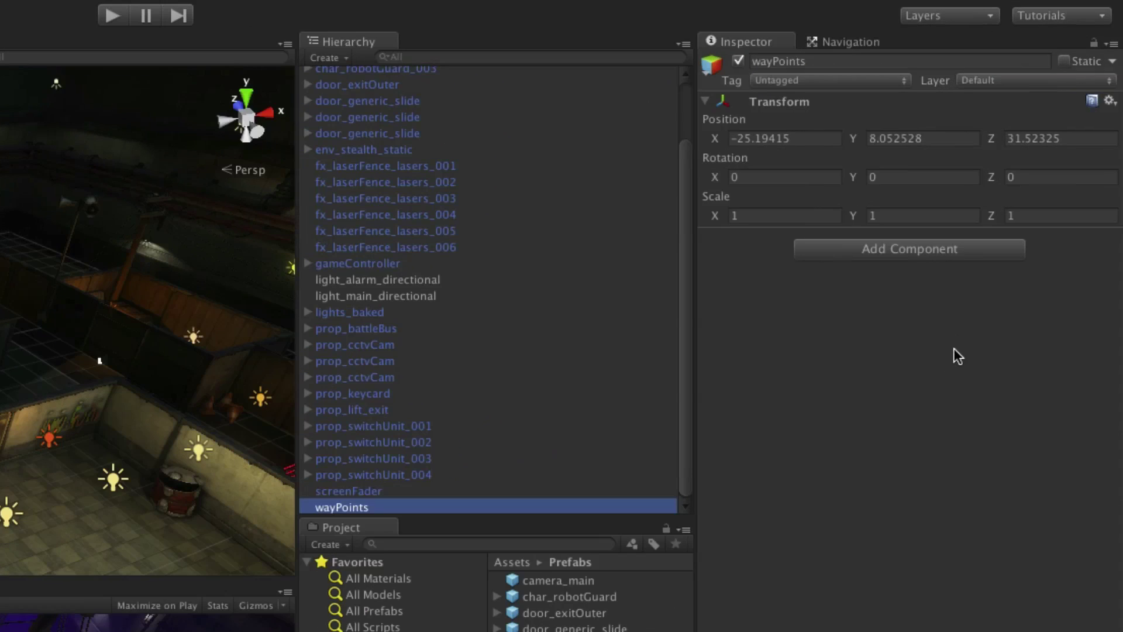
{"action": "left_click", "coordinate": [1110, 101]}
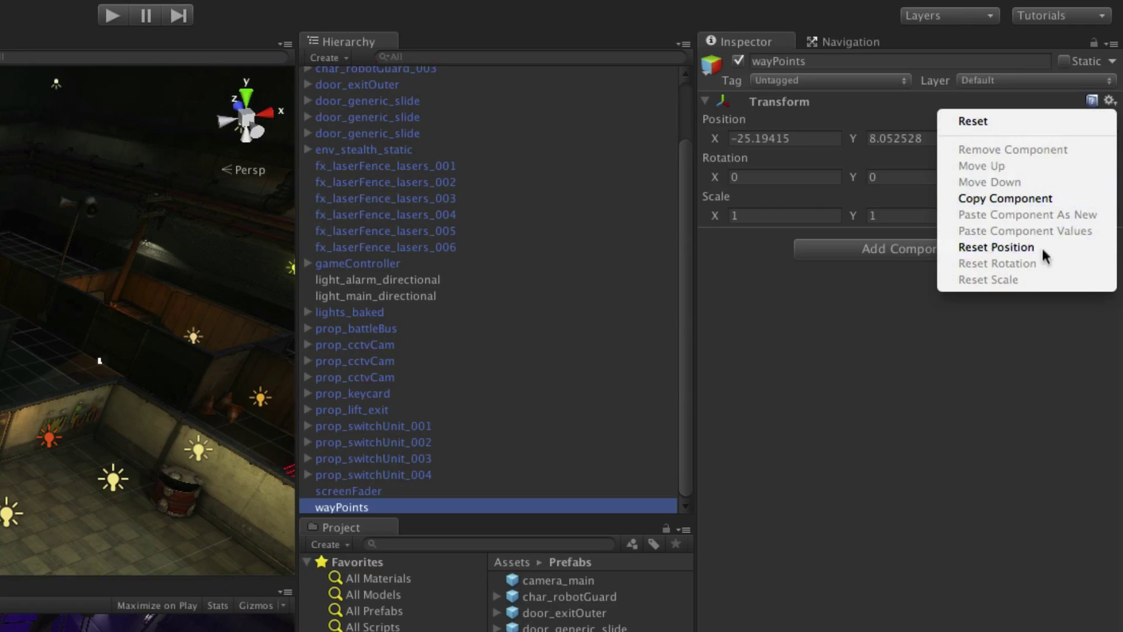
{"action": "left_click", "coordinate": [996, 246]}
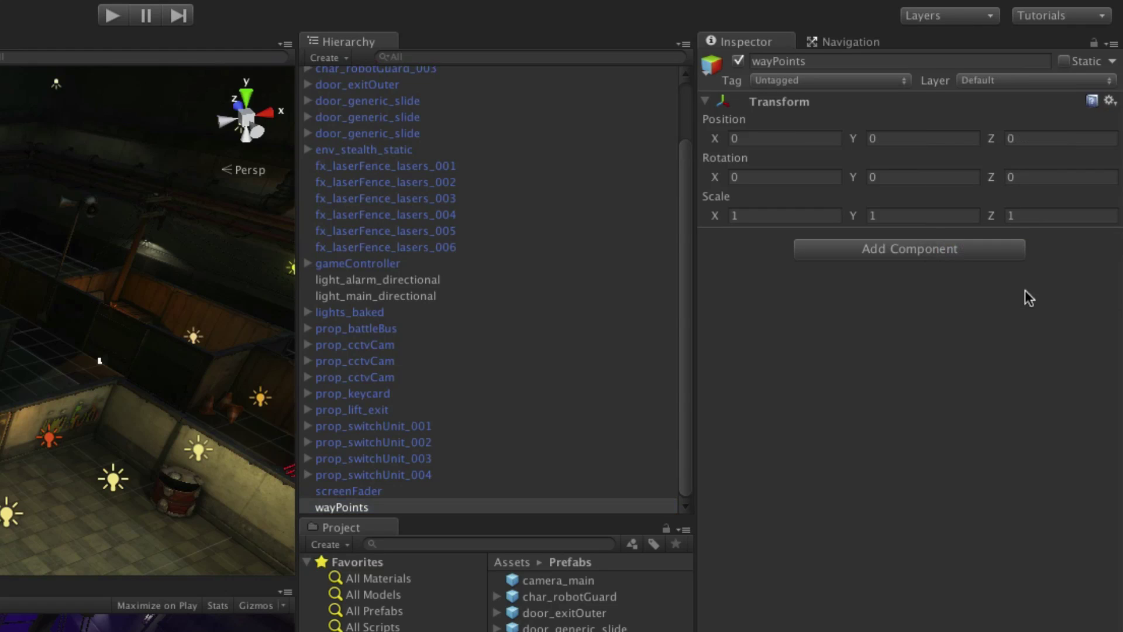
Duplicate wayPoints as wayPoint_001 and nest it under wayPoints.
{"action": "left_click", "coordinate": [377, 509]}
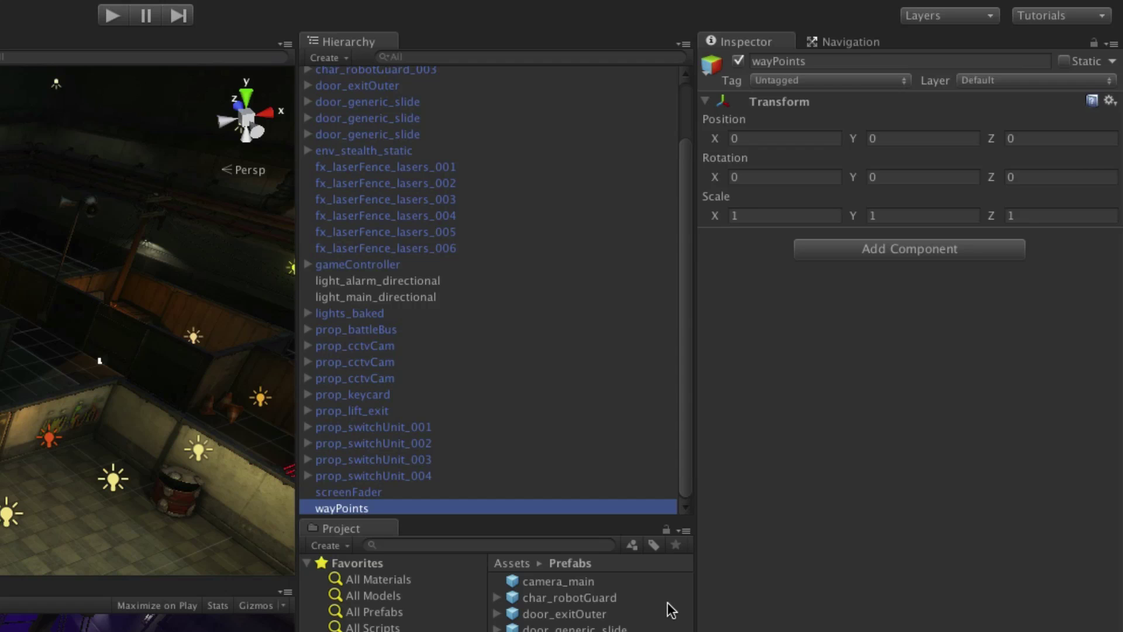
{"action": "key", "text": "ctrl+d"}
{"action": "key", "text": "F2"}
{"action": "key", "text": "BackSpace"}
{"action": "type", "text": "_001"}
{"action": "key", "text": "Return"}
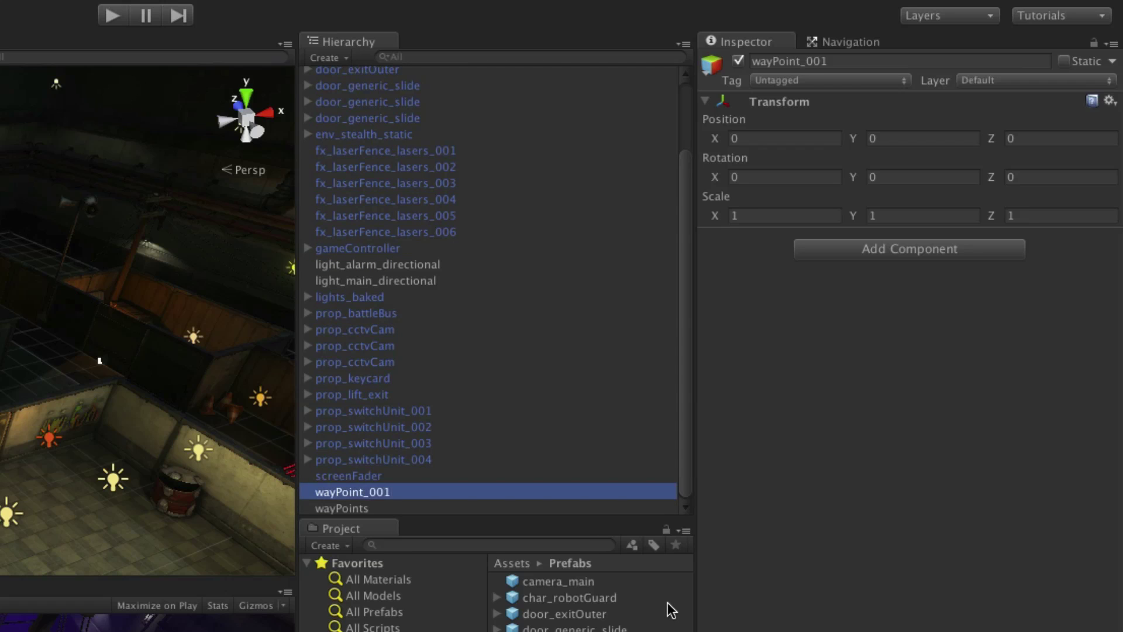
{"action": "left_click_drag", "start_coordinate": [378, 493], "coordinate": [346, 509]}
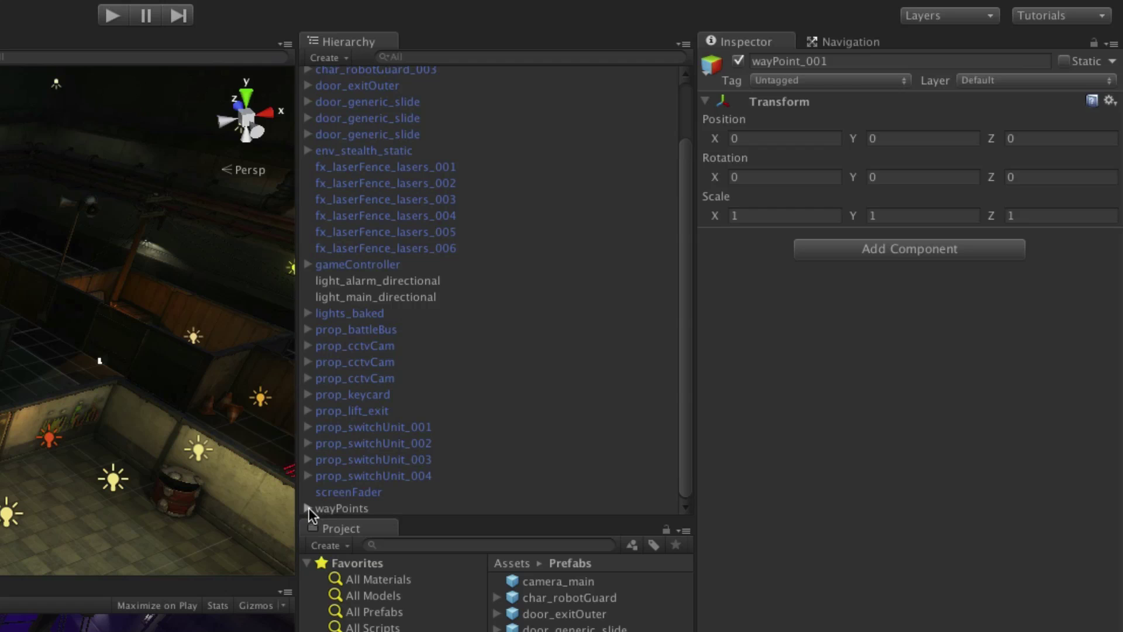
Set wayPoint_001's scene icon to the wayPoint flag texture from the Other... picker.
{"action": "left_click", "coordinate": [307, 509]}
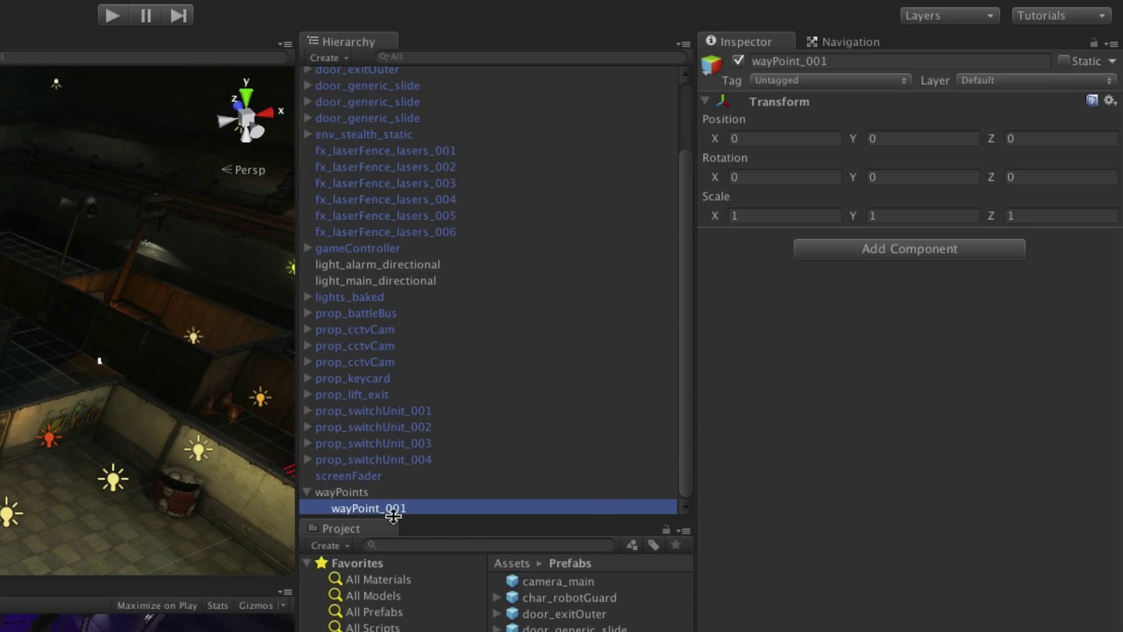
{"action": "left_click", "coordinate": [710, 64]}
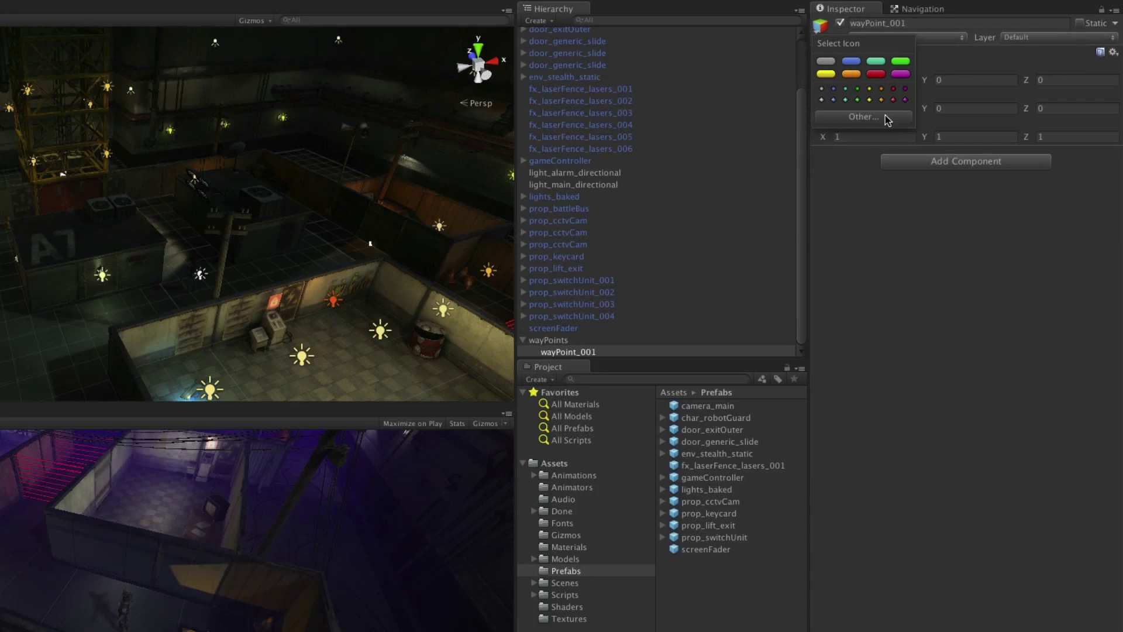
{"action": "left_click", "coordinate": [885, 120]}
{"action": "left_click_drag", "start_coordinate": [779, 230], "coordinate": [378, 188]}
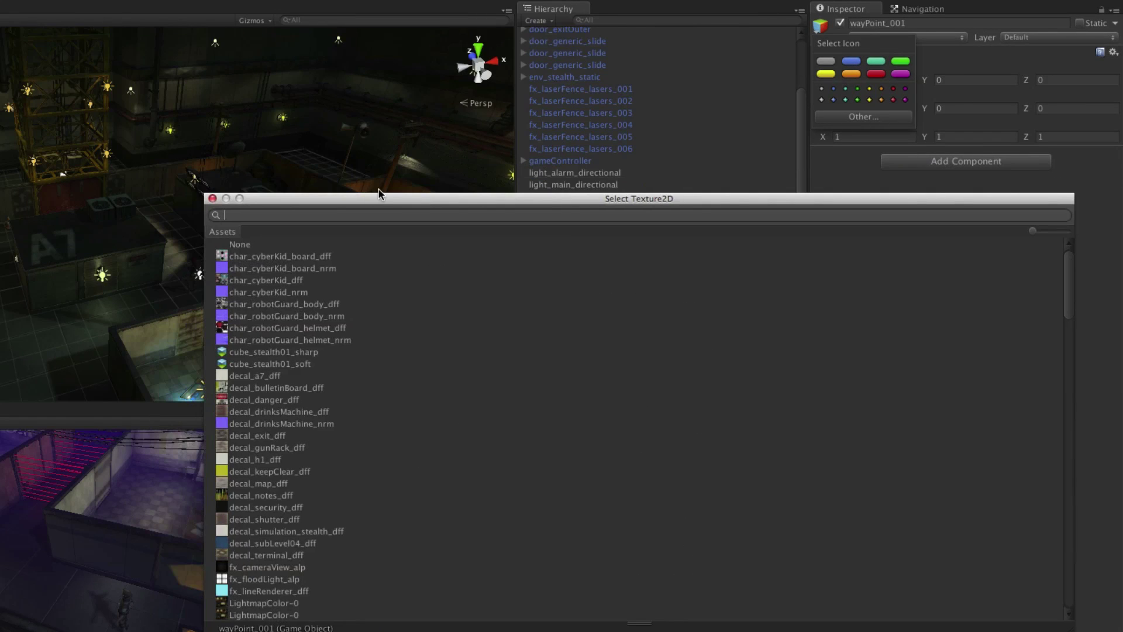
{"action": "type", "text": "way"}
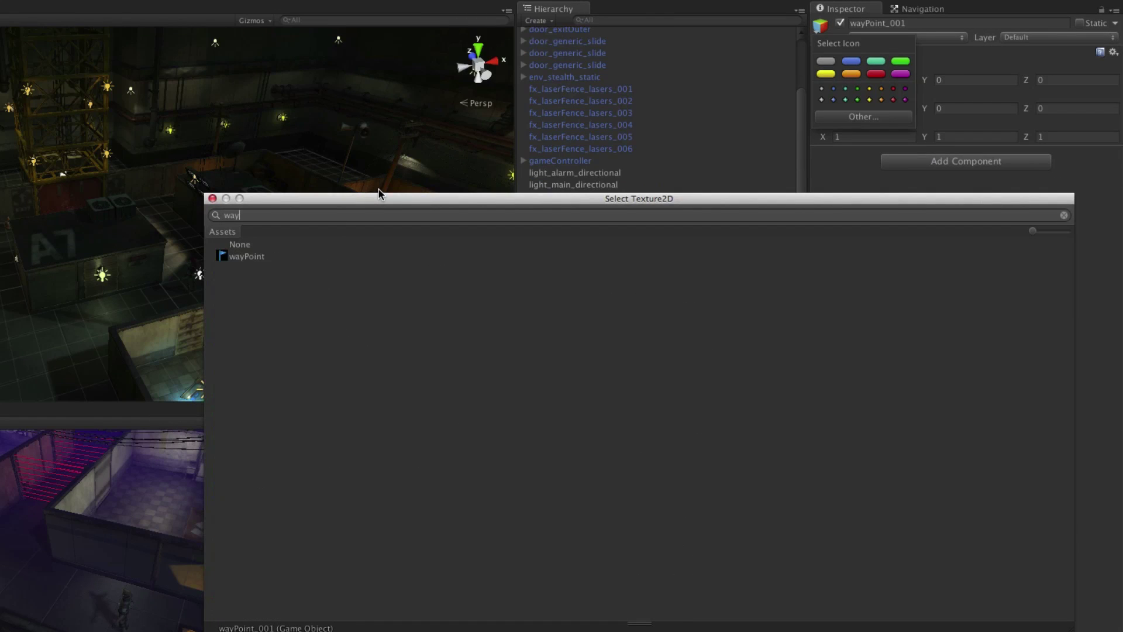
{"action": "left_click", "coordinate": [260, 260]}
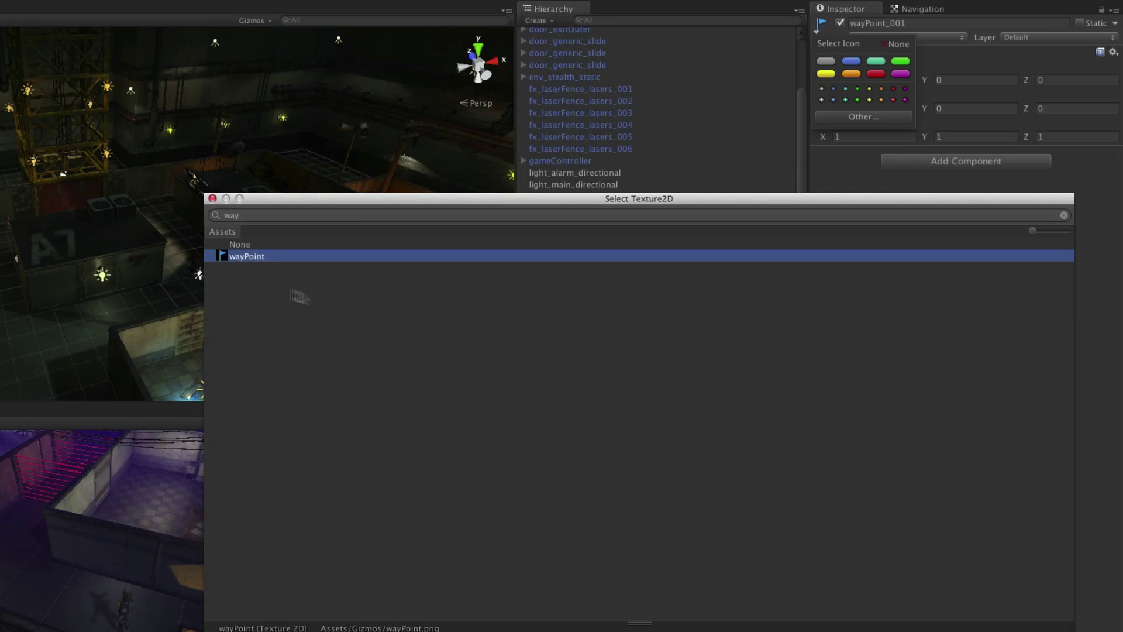
{"action": "left_click", "coordinate": [214, 199]}
Select wayPoint_001 and frame its blue flag in the Scene view.
{"action": "left_click", "coordinate": [820, 38]}
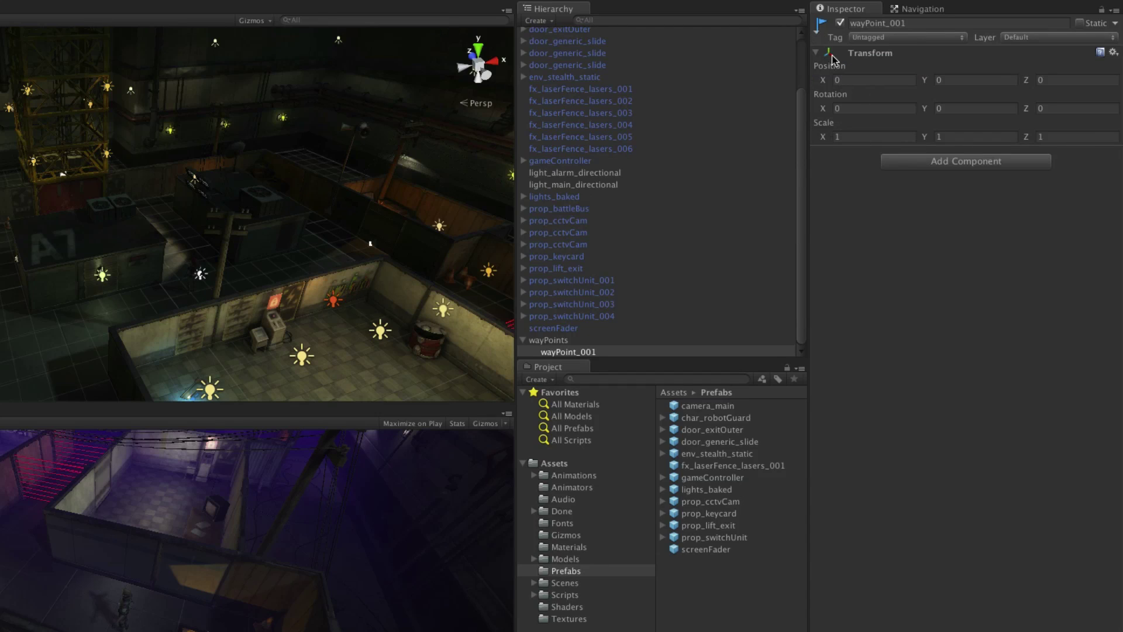
{"action": "left_click", "coordinate": [801, 350]}
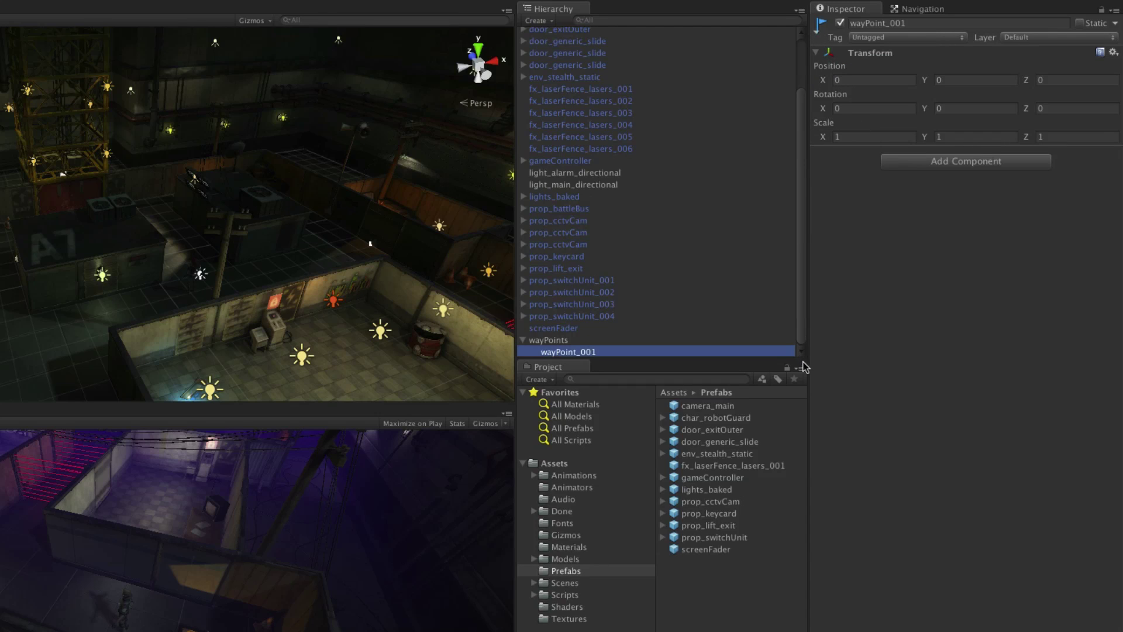
{"action": "left_click", "coordinate": [563, 356]}
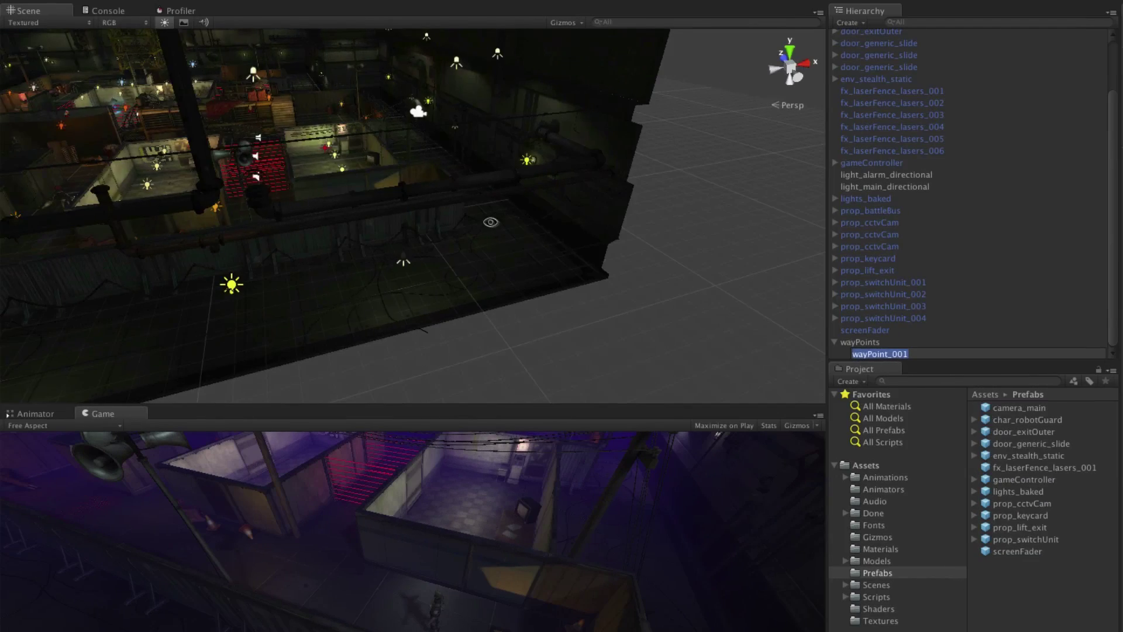
{"action": "scroll", "coordinate": [491, 221], "scroll_direction": "up", "scroll_amount": 5}
{"action": "scroll", "coordinate": [473, 237], "scroll_direction": "up", "scroll_amount": 5}
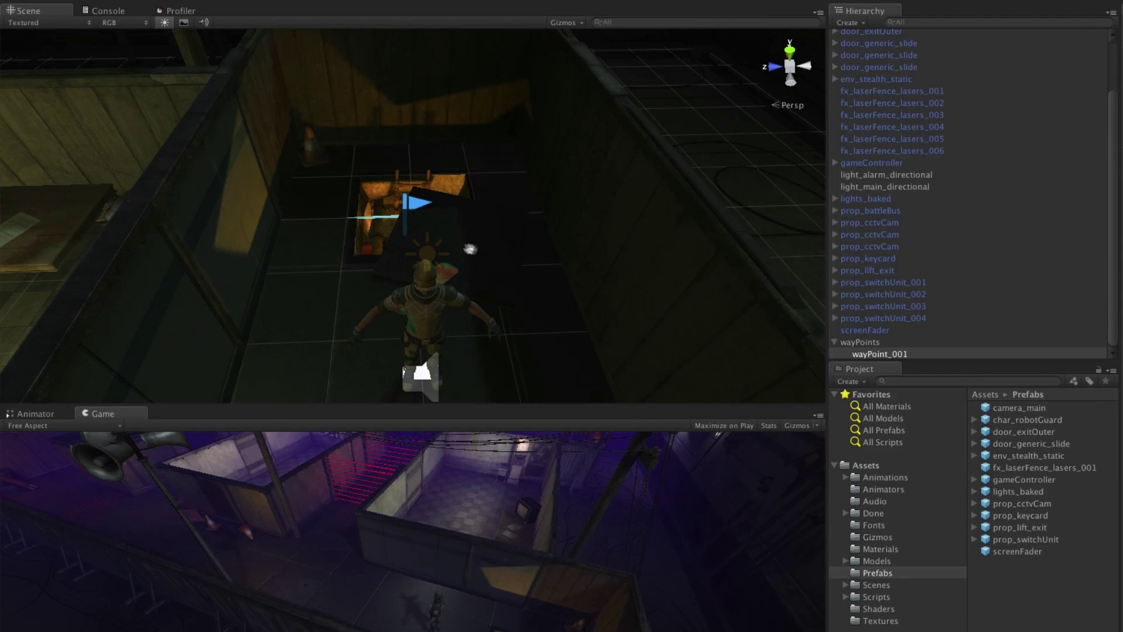
Duplicate wayPoint_001 repeatedly, naming the copies wayPoint_002 through wayPoint_011.
{"action": "left_click", "coordinate": [922, 354]}
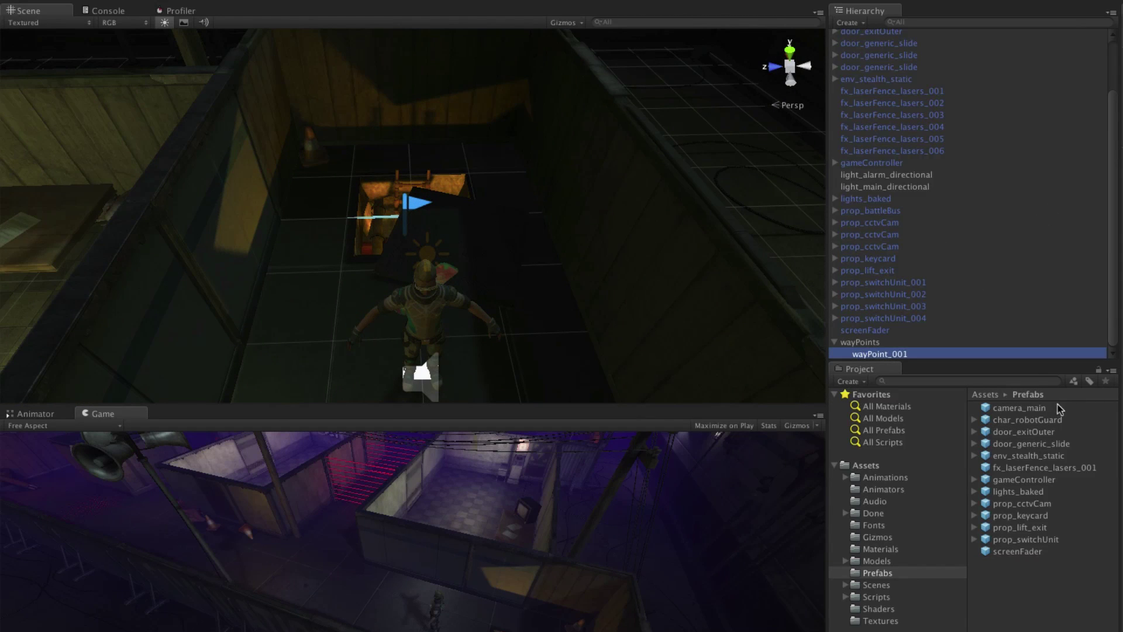
{"action": "key", "text": "ctrl+d"}
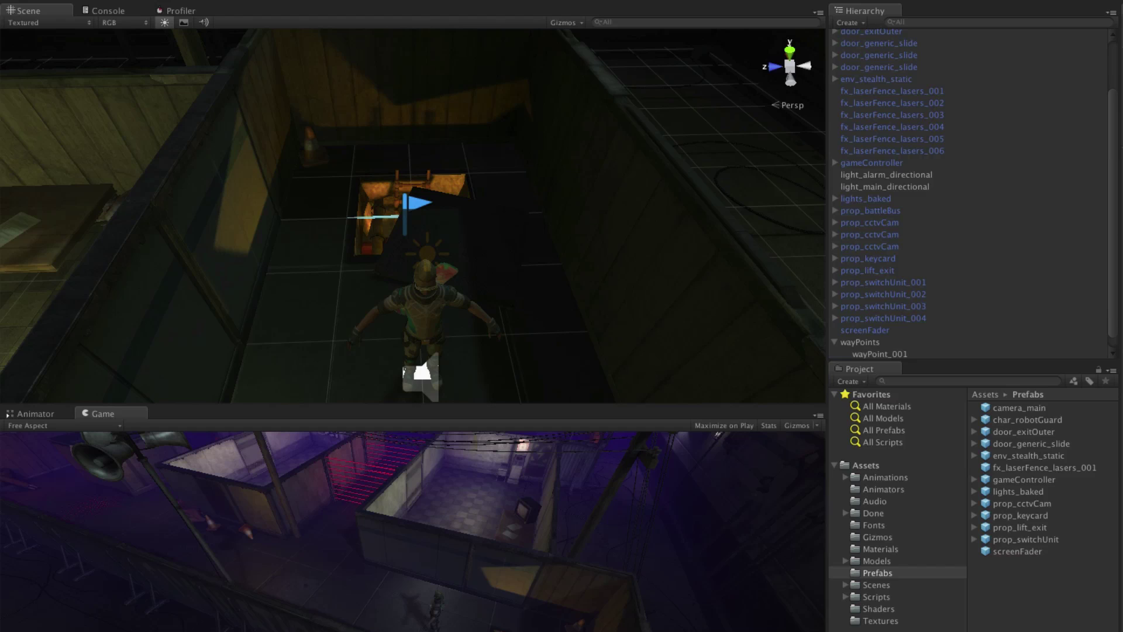
{"action": "type", "text": "wayPoint_002"}
{"action": "key", "text": "Return"}
{"action": "key", "text": "ctrl+d"}
{"action": "key", "text": "F2"}
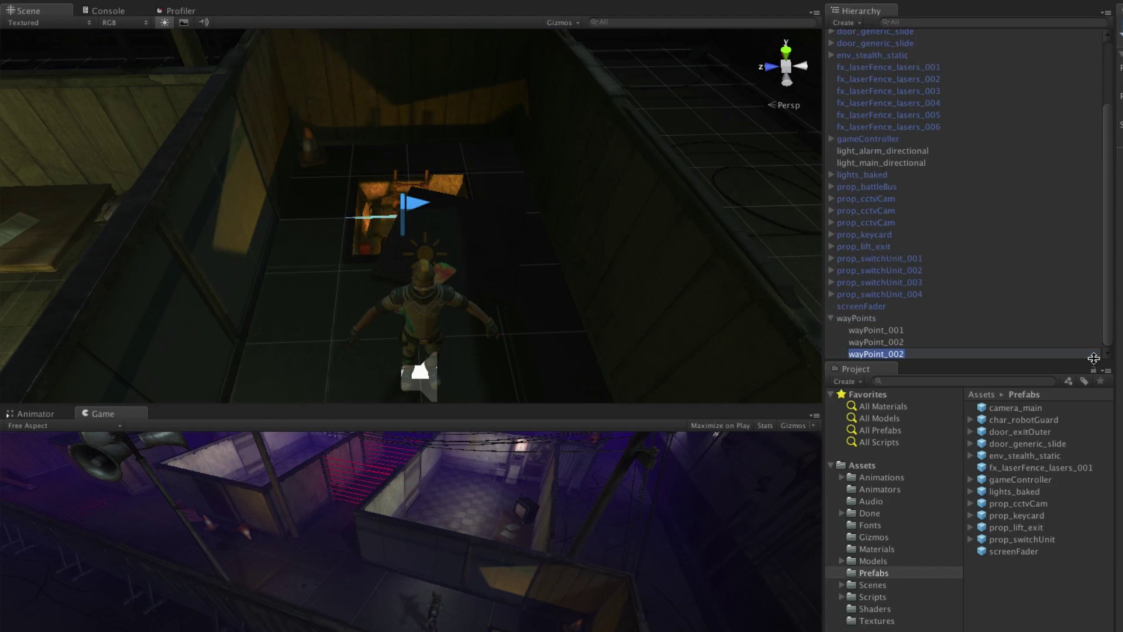
{"action": "type", "text": "wayPoint_003"}
{"action": "key", "text": "ctrl+d"}
{"action": "key", "text": "BackSpace"}
{"action": "type", "text": "4"}
{"action": "key", "text": "Return"}
{"action": "key", "text": "ctrl+d"}
{"action": "type", "text": "wayPoint_005"}
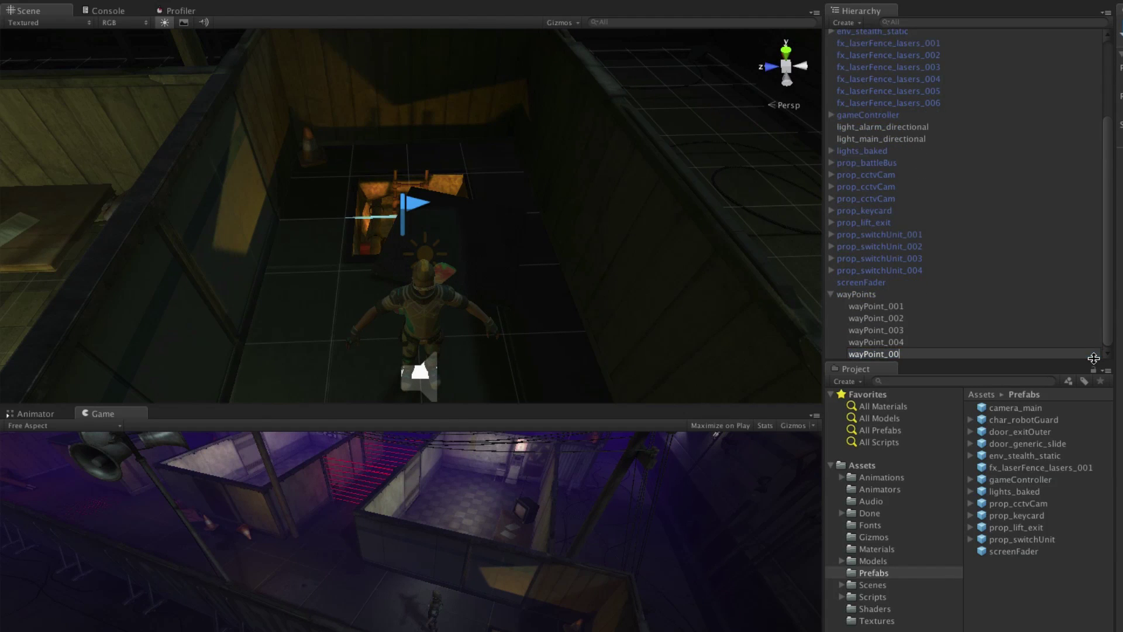
{"action": "key", "text": "ctrl+d"}
{"action": "key", "text": "Return"}
{"action": "key", "text": "ctrl+d"}
{"action": "type", "text": "wayPoint_007"}
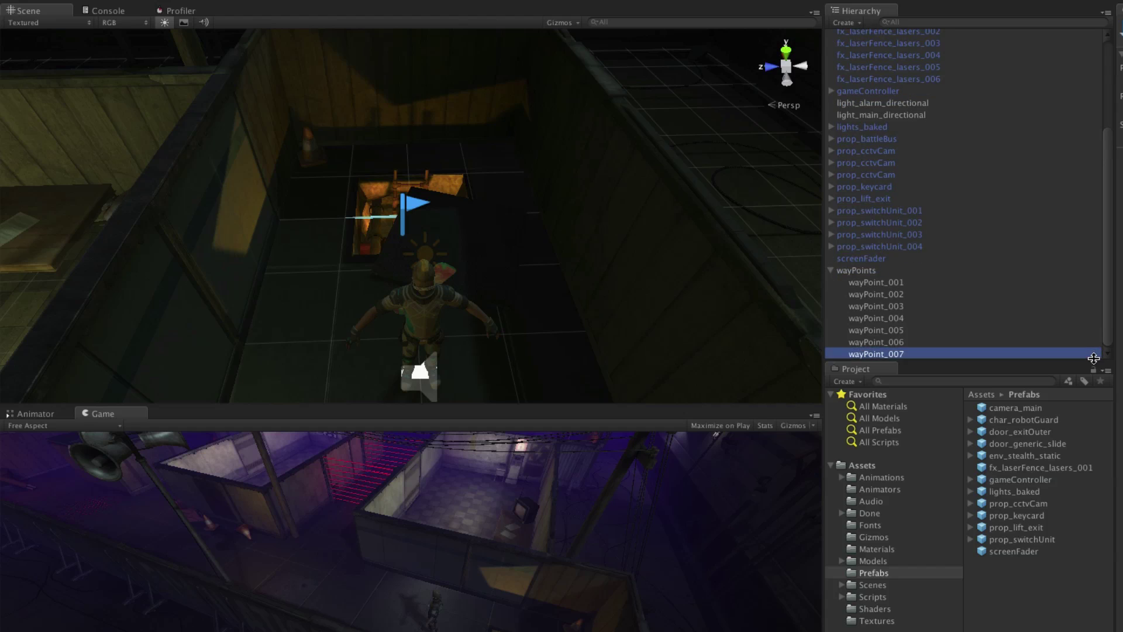
{"action": "key", "text": "ctrl+d"}
{"action": "type", "text": "wayPoint_008"}
{"action": "key", "text": "ctrl+d"}
{"action": "key", "text": "BackSpace"}
{"action": "type", "text": "9"}
{"action": "key", "text": "Return"}
{"action": "key", "text": "ctrl+d"}
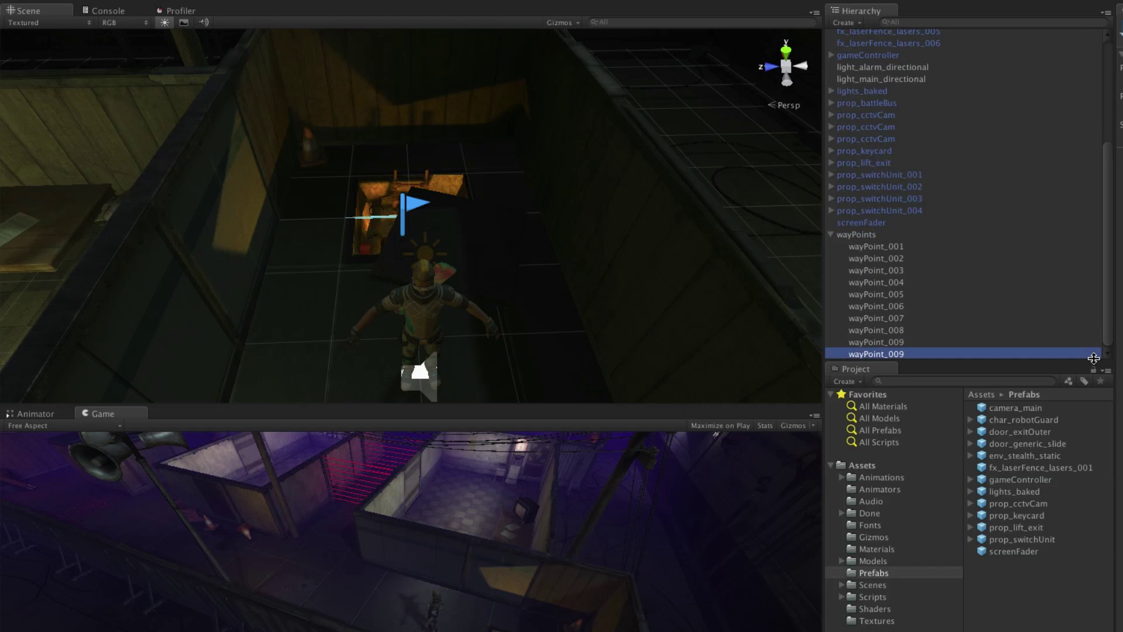
{"action": "type", "text": "wayPoint_010"}
{"action": "key", "text": "Return"}
{"action": "key", "text": "ctrl+d"}
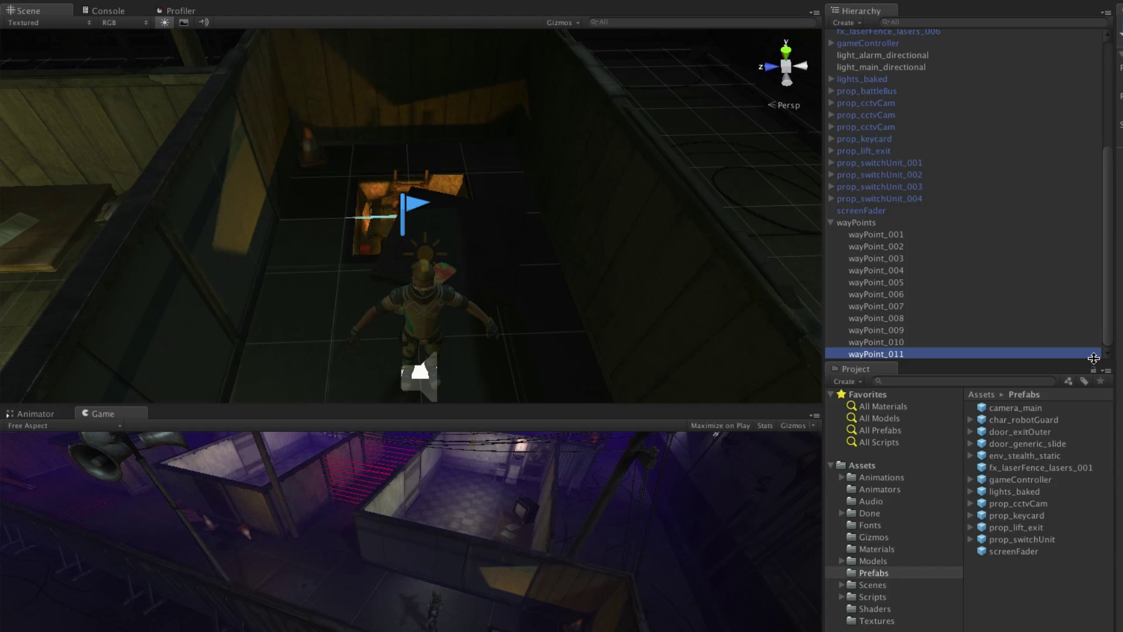
Position wayPoint_001 at (-26.75, 0, 7) and wayPoint_002 at (-25.4, 0, 14.5).
{"action": "left_click", "coordinate": [910, 234]}
{"action": "type", "text": "-26"}
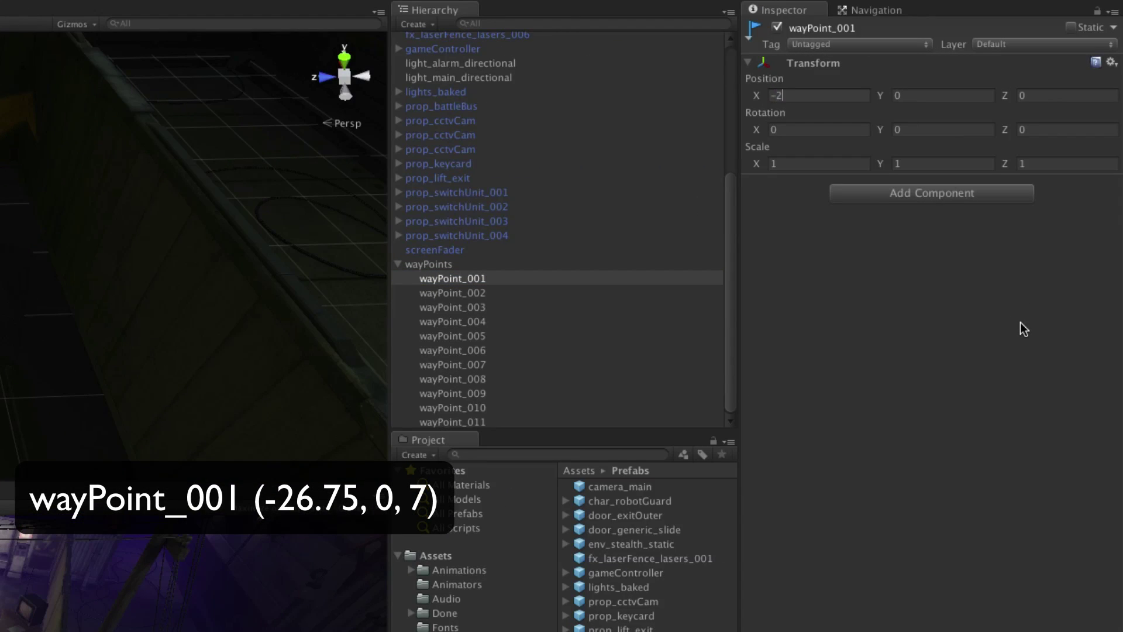
{"action": "type", "text": ".75"}
{"action": "key", "text": "Tab"}
{"action": "left_click", "coordinate": [474, 293]}
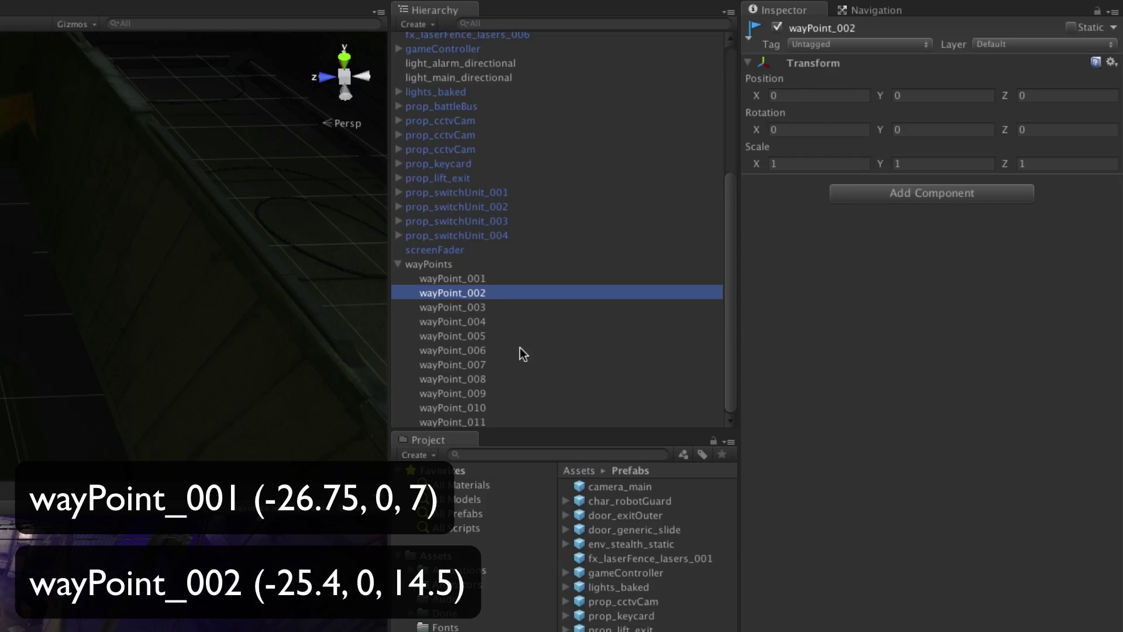
{"action": "left_click", "coordinate": [816, 96]}
{"action": "type", "text": "-25.4"}
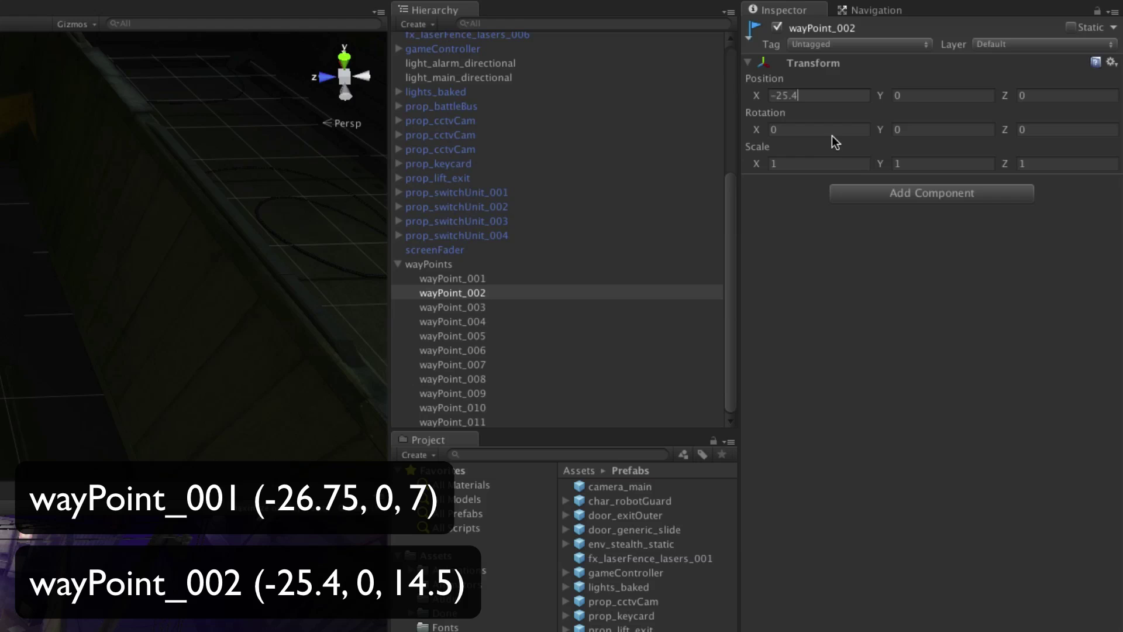
{"action": "key", "text": "Tab"}
{"action": "key", "text": "Tab"}
Position wayPoint_003 at (-18.8, 0, 14) and wayPoint_004 at (-18.5, 0, 7).
{"action": "left_click", "coordinate": [504, 308]}
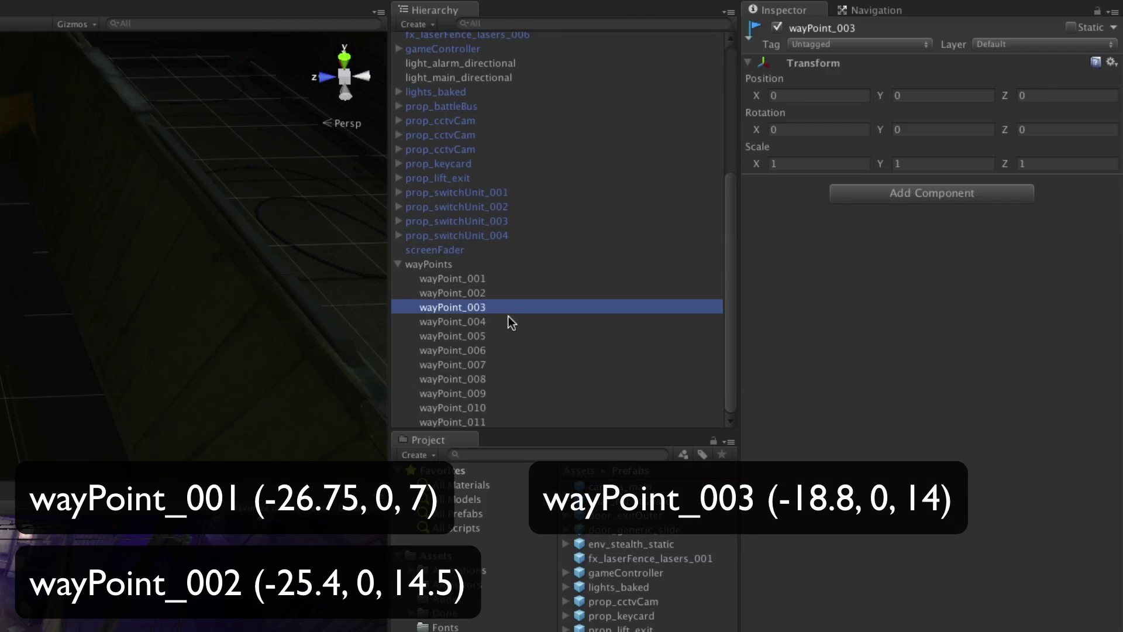
{"action": "left_click", "coordinate": [816, 95]}
{"action": "type", "text": "-"}
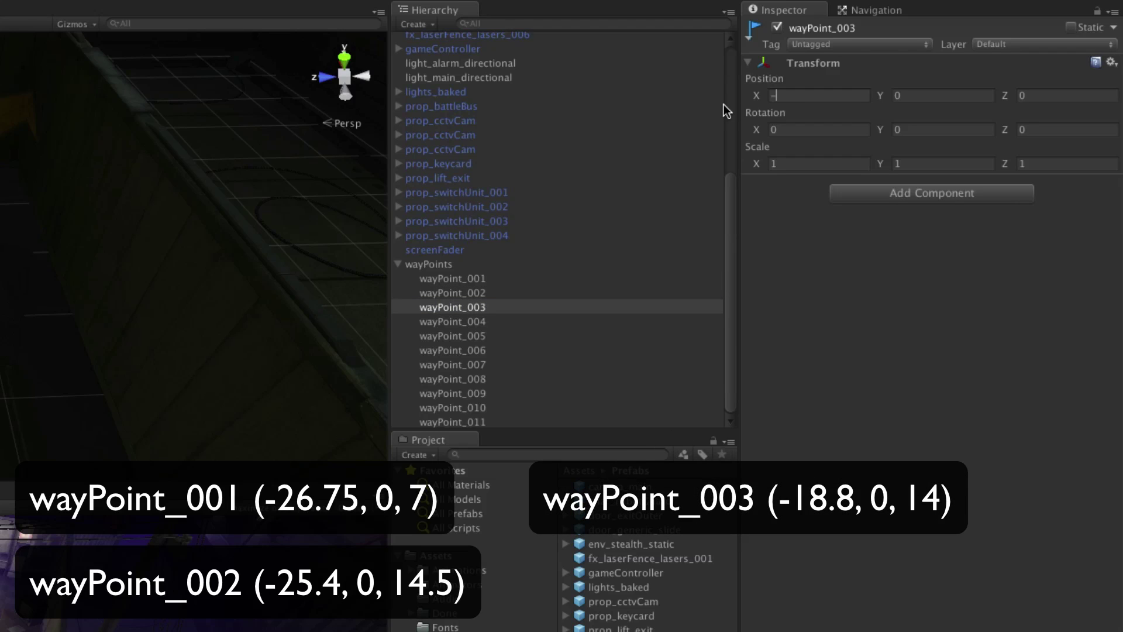
{"action": "type", "text": "18.8"}
{"action": "key", "text": "Tab"}
{"action": "key", "text": "Tab"}
{"action": "type", "text": "14"}
{"action": "left_click", "coordinate": [504, 321]}
{"action": "left_click", "coordinate": [816, 95]}
{"action": "type", "text": "-"}
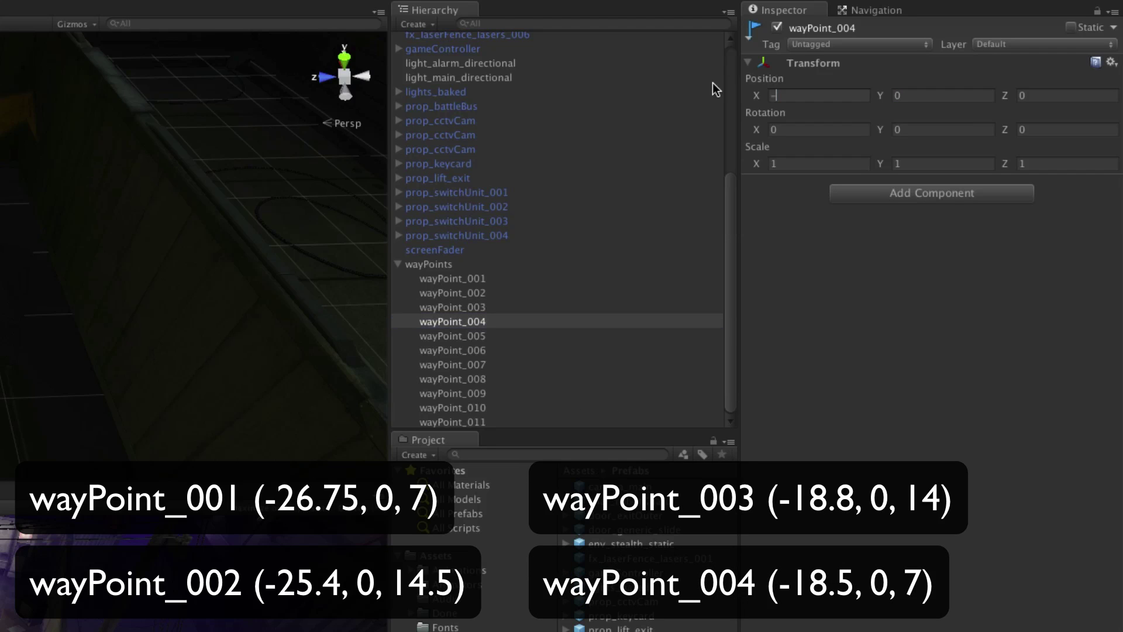
{"action": "type", "text": "18.5"}
{"action": "key", "text": "Tab"}
{"action": "left_click", "coordinate": [466, 277]}
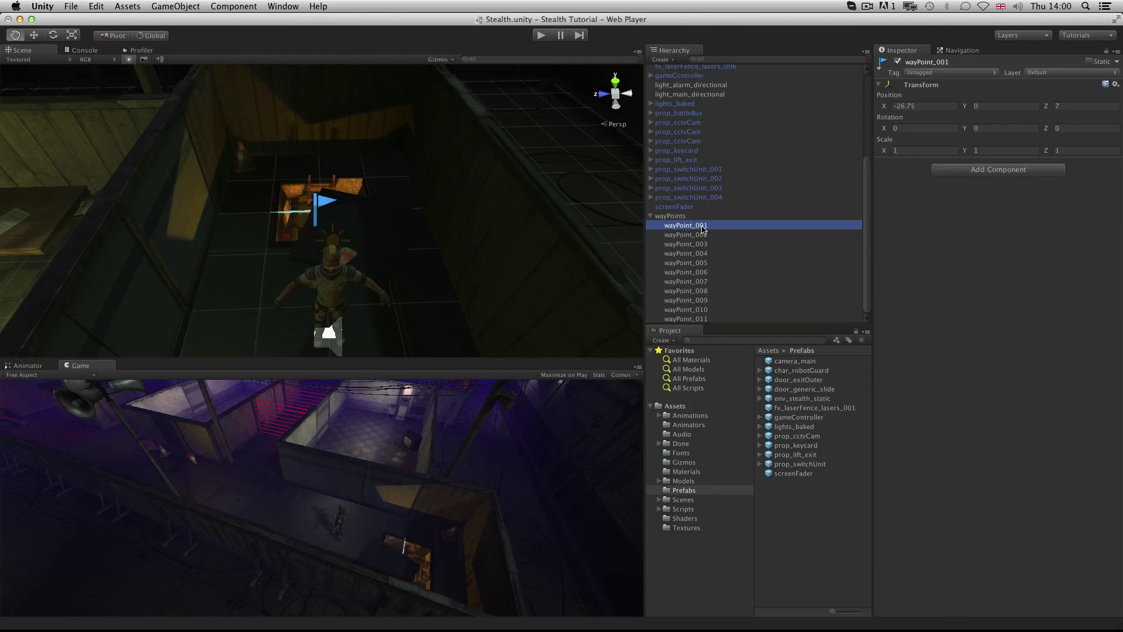
{"action": "scroll", "coordinate": [325, 211], "scroll_direction": "down", "scroll_amount": 5}
Pan the Scene view over the waypoint flags and select wayPoint_005.
{"action": "middle_click_drag", "start_coordinate": [383, 231], "coordinate": [300, 179]}
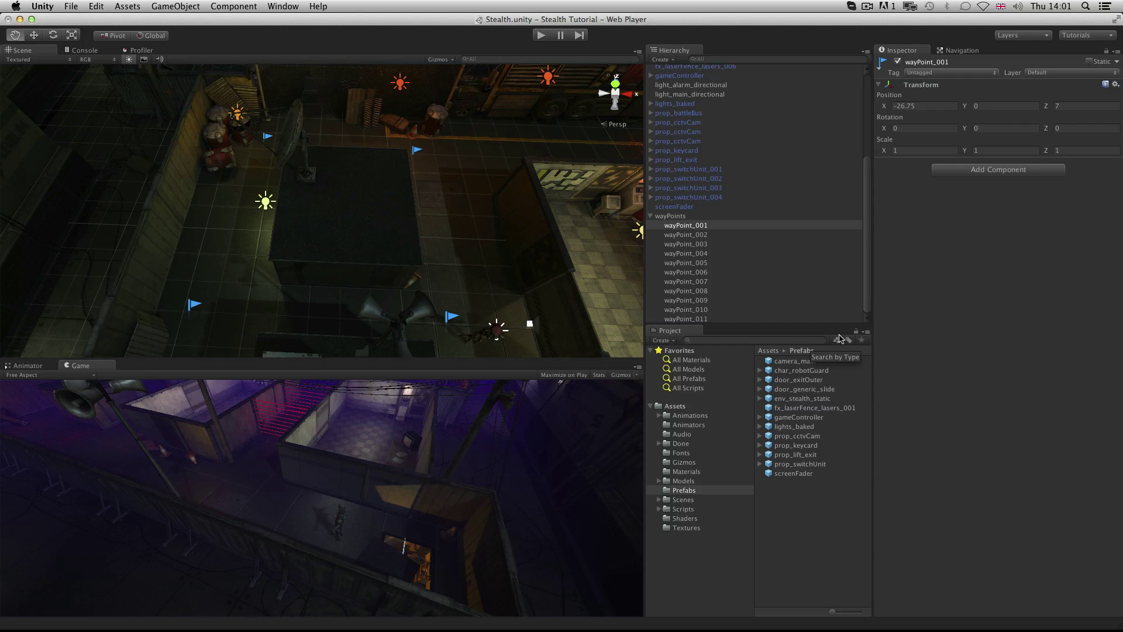
{"action": "left_click", "coordinate": [728, 262]}
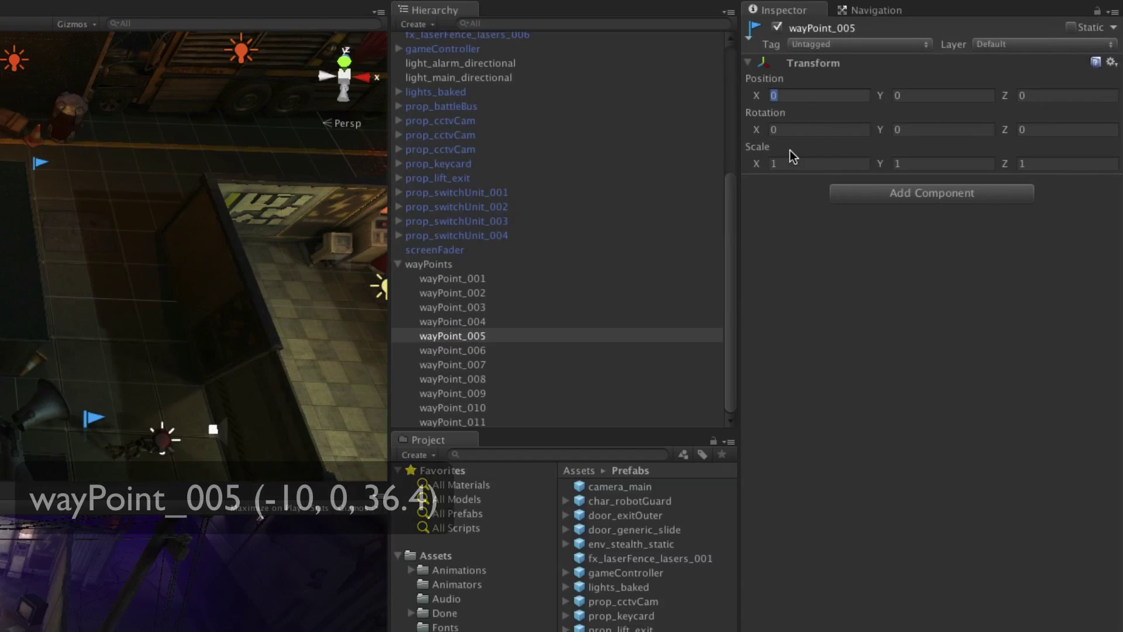
{"action": "type", "text": "-10"}
Finish wayPoint_005 at (-10, 0, 36.4) and place wayPoint_006 at (-10, 0, 44.8).
{"action": "key", "text": "Tab"}
{"action": "key", "text": "Tab"}
{"action": "type", "text": "36.4"}
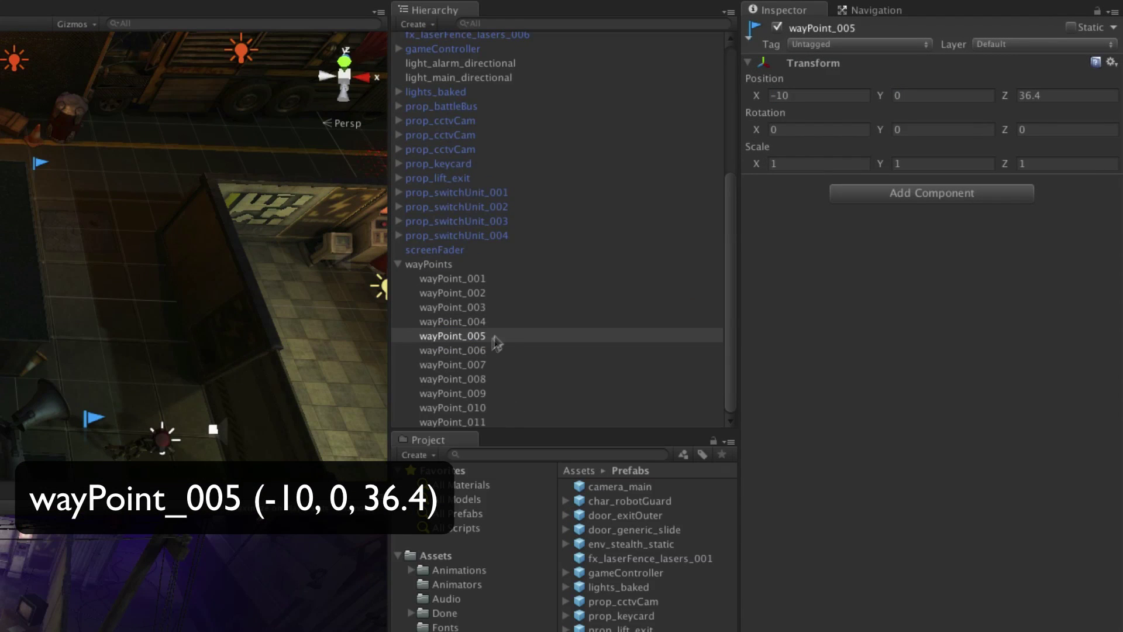
{"action": "left_click", "coordinate": [498, 350]}
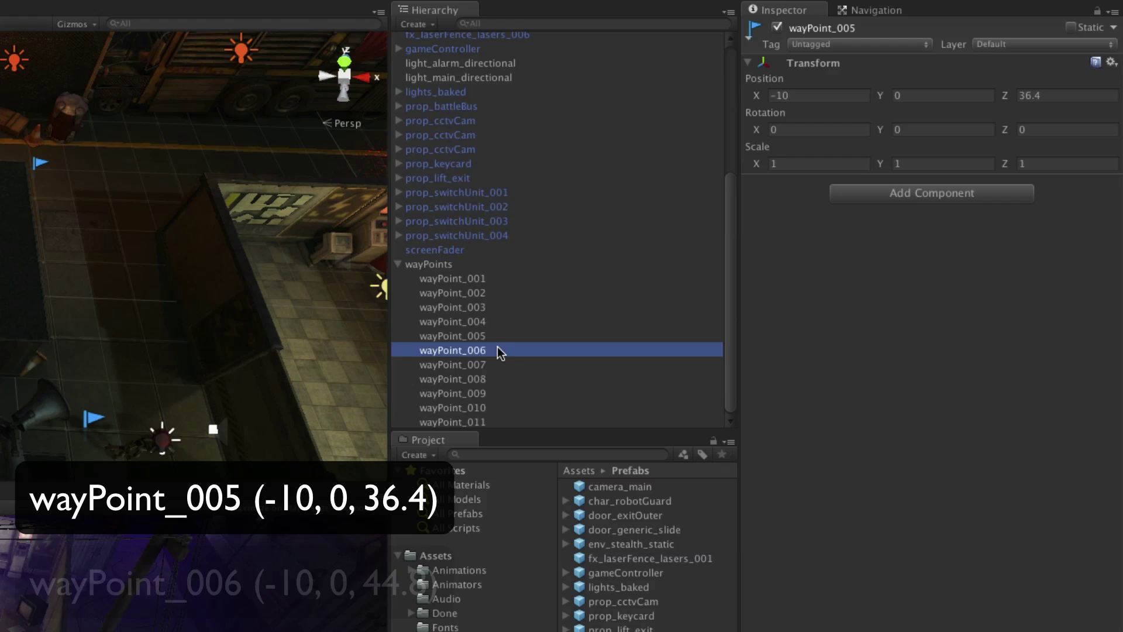
{"action": "type", "text": "0-10"}
{"action": "key", "text": "Tab"}
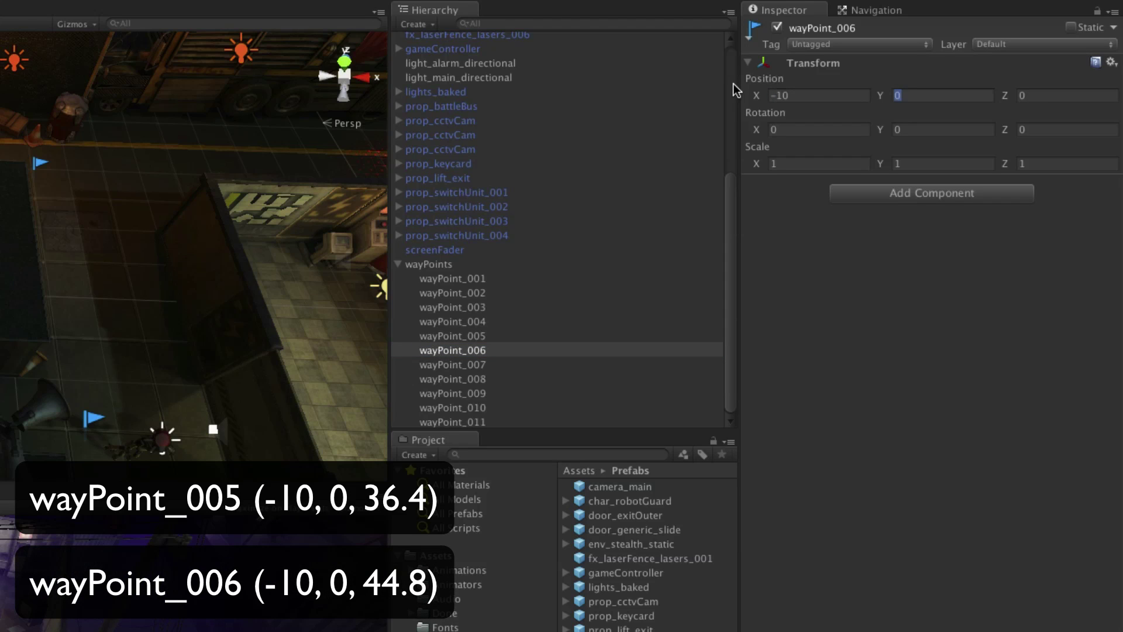
{"action": "key", "text": "Tab"}
{"action": "type", "text": "44"}
Place wayPoint_007 at (-17.9, 0, 44.8) and wayPoint_008 at (-17.8, 0, 36.4).
{"action": "left_click", "coordinate": [498, 365]}
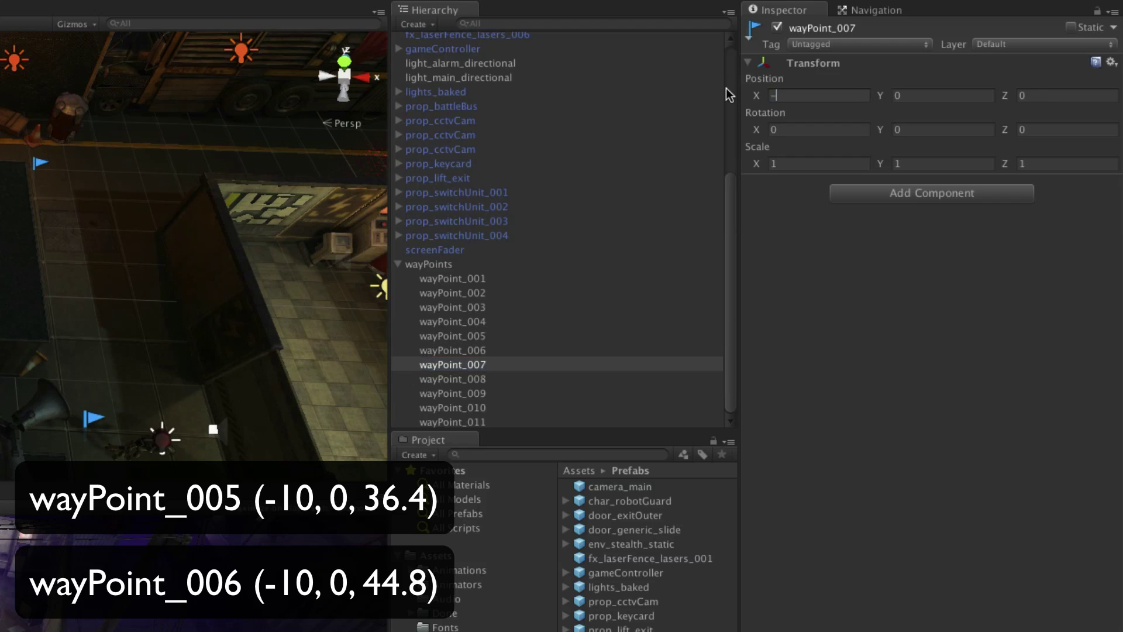
{"action": "key", "text": "Tab"}
{"action": "type", "text": "17.9"}
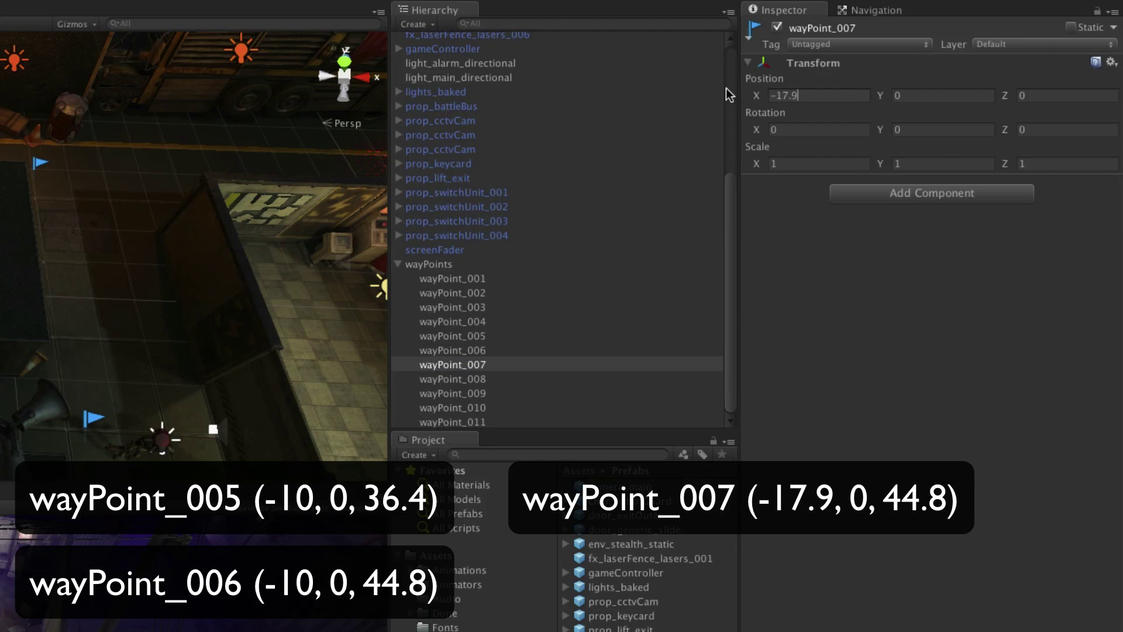
{"action": "key", "text": "Tab"}
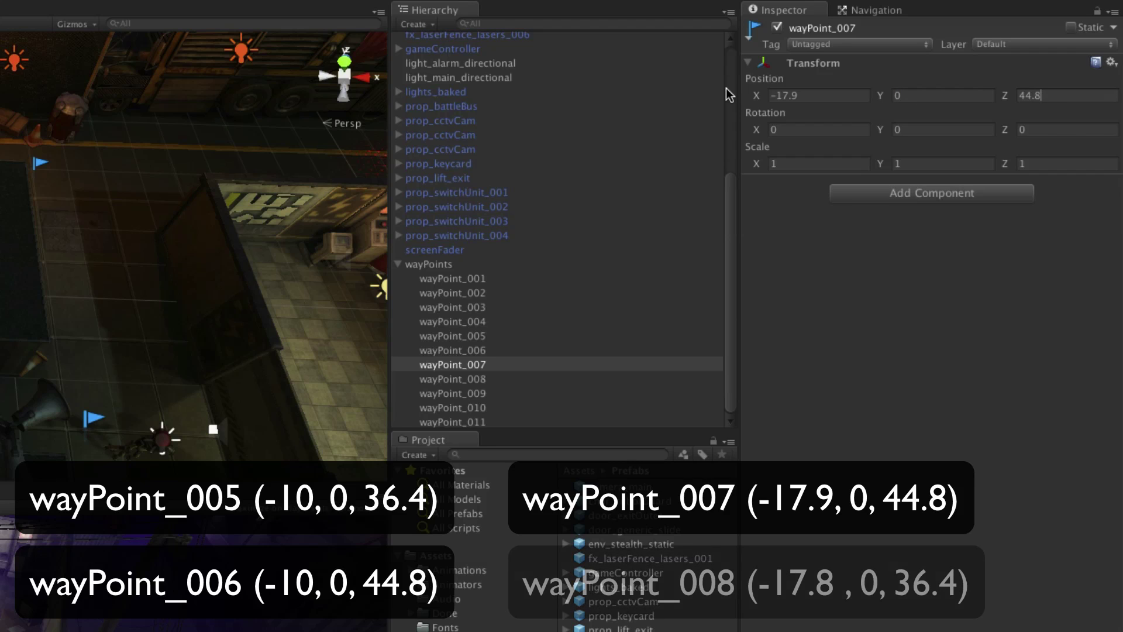
{"action": "left_click", "coordinate": [506, 379]}
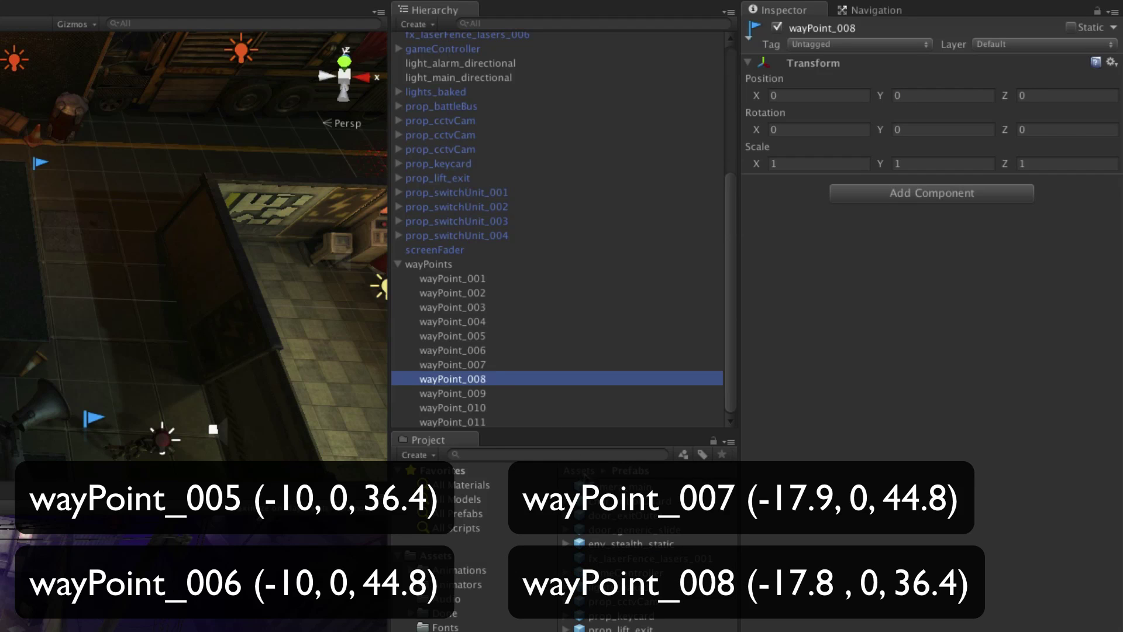
{"action": "left_click", "coordinate": [817, 95]}
{"action": "type", "text": "-"}
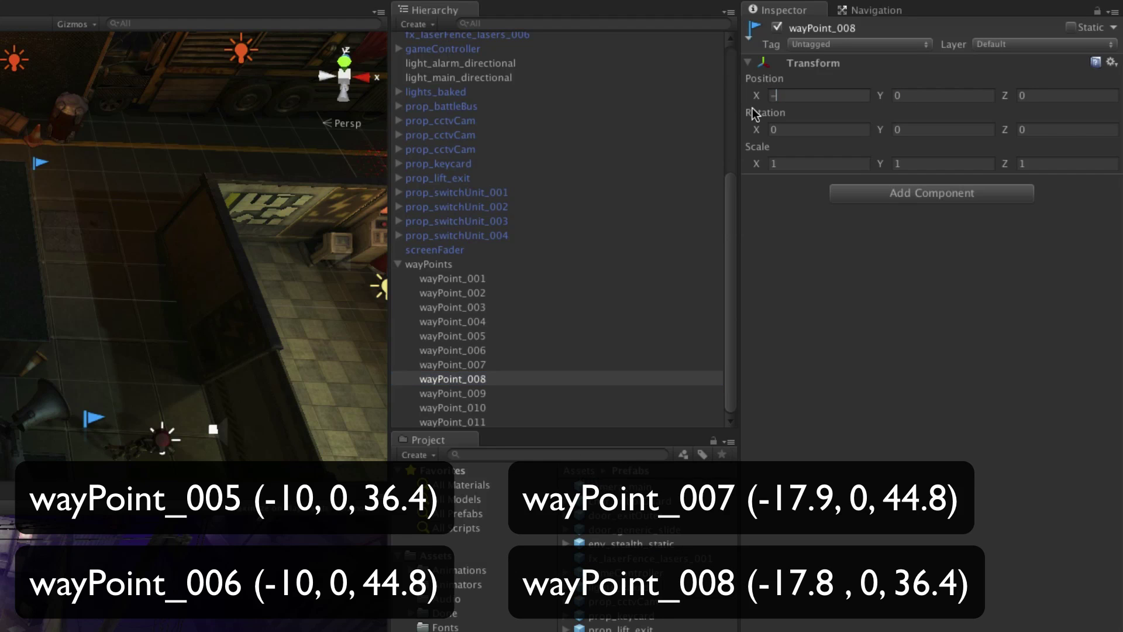
{"action": "type", "text": "7.8"}
{"action": "key", "text": "Tab"}
{"action": "key", "text": "Tab"}
{"action": "type", "text": "36"}
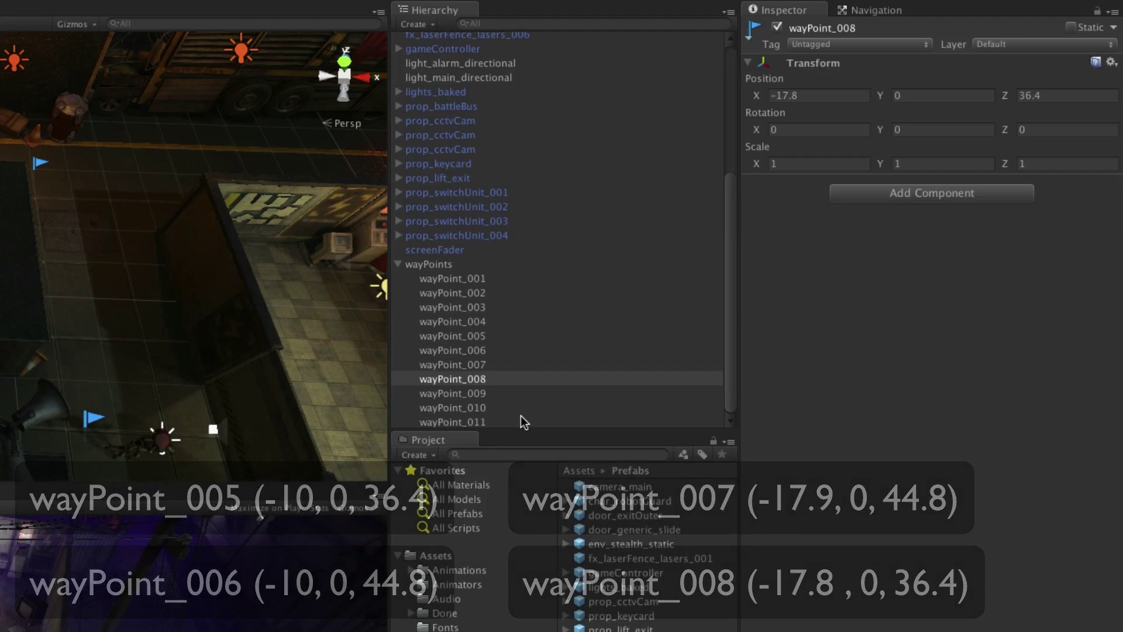
Position wayPoint_009 at (-27, 0, 35.4).
{"action": "left_click", "coordinate": [485, 394]}
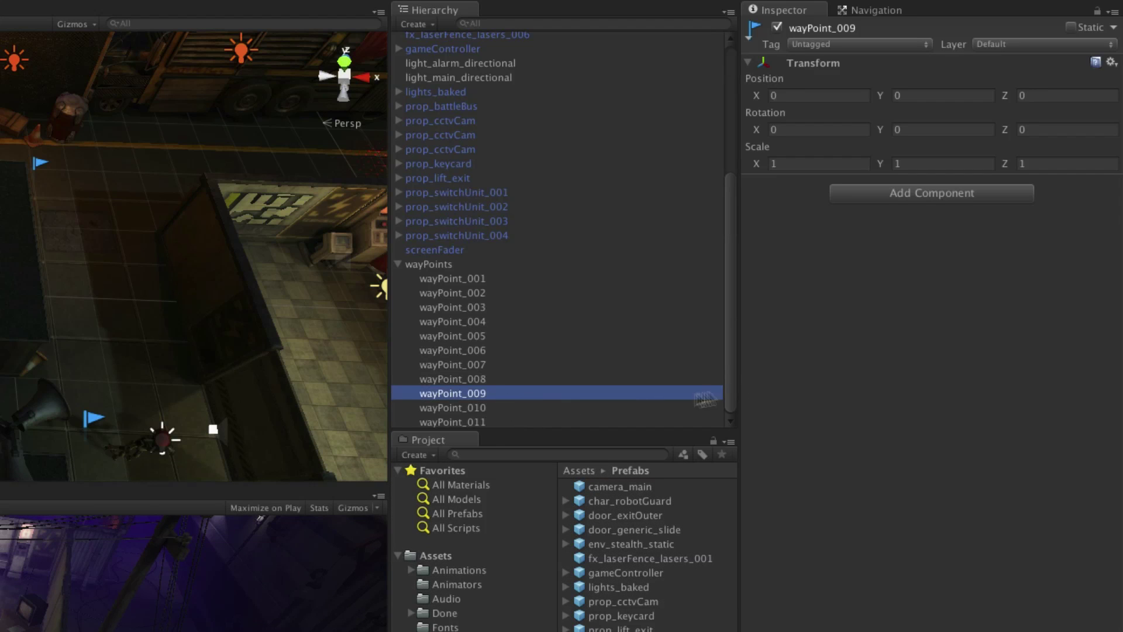
{"action": "left_click", "coordinate": [816, 95]}
{"action": "type", "text": "-2"}
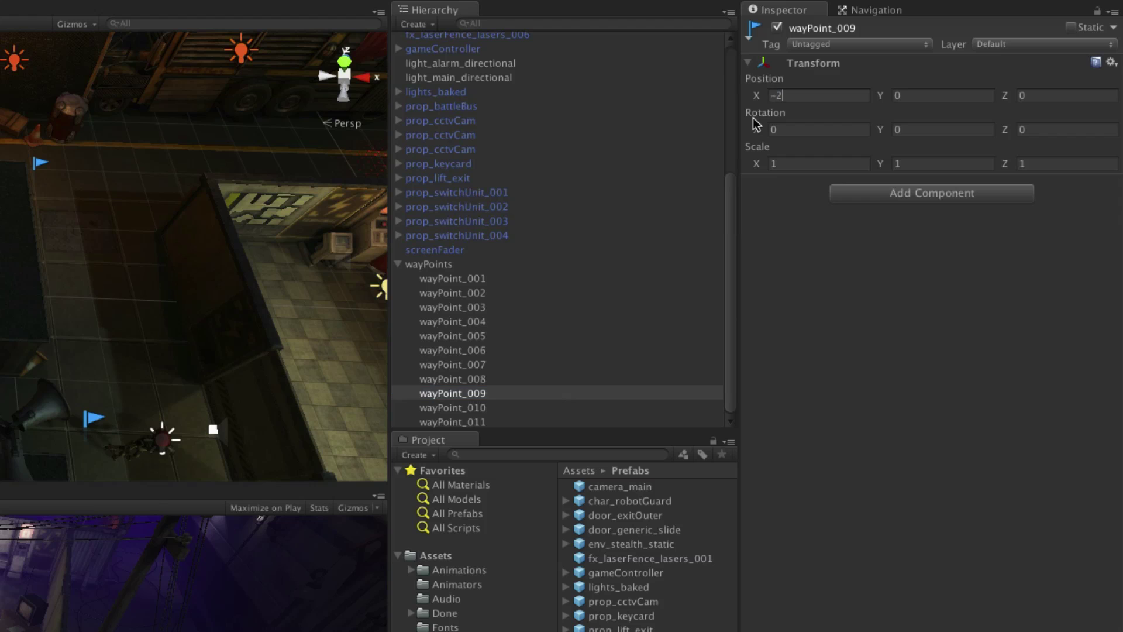
{"action": "type", "text": "7"}
{"action": "key", "text": "Tab"}
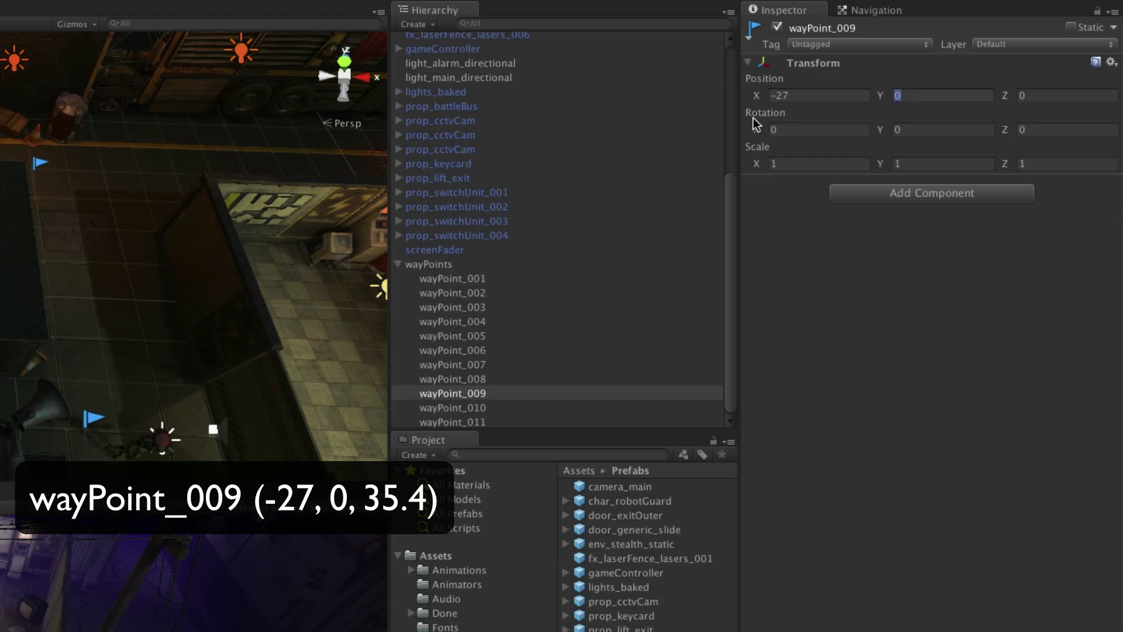
{"action": "key", "text": "Tab"}
{"action": "type", "text": "35"}
Position wayPoint_010 at (-17.9, 0, 43) and wayPoint_011 at (-28.2, 0, 43).
{"action": "left_click", "coordinate": [497, 407]}
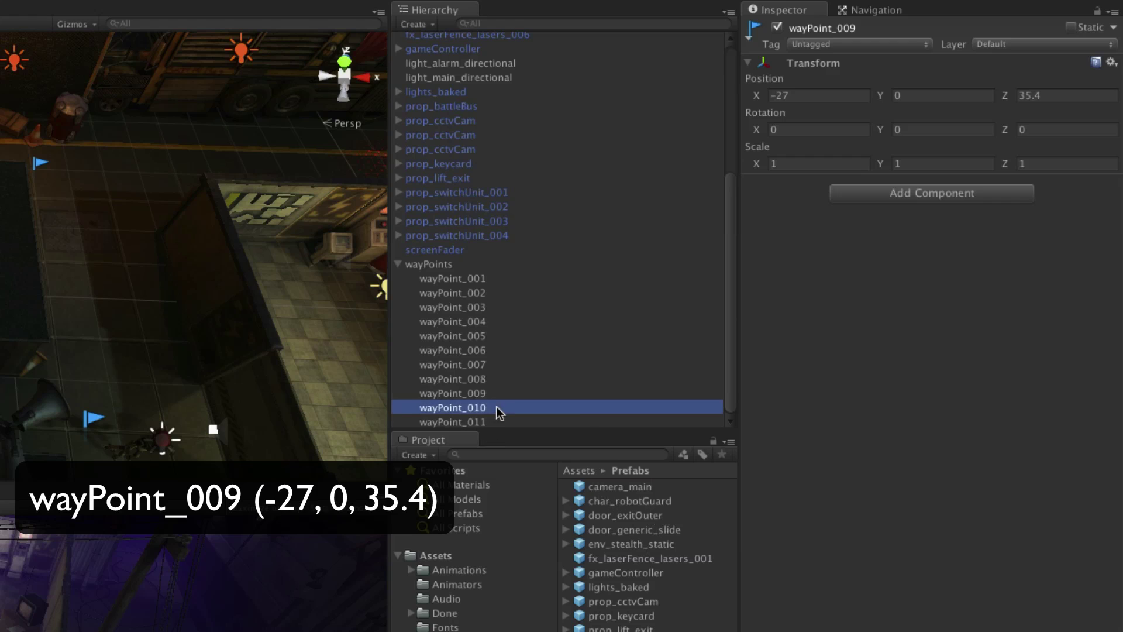
{"action": "left_click", "coordinate": [816, 95]}
{"action": "type", "text": "-"}
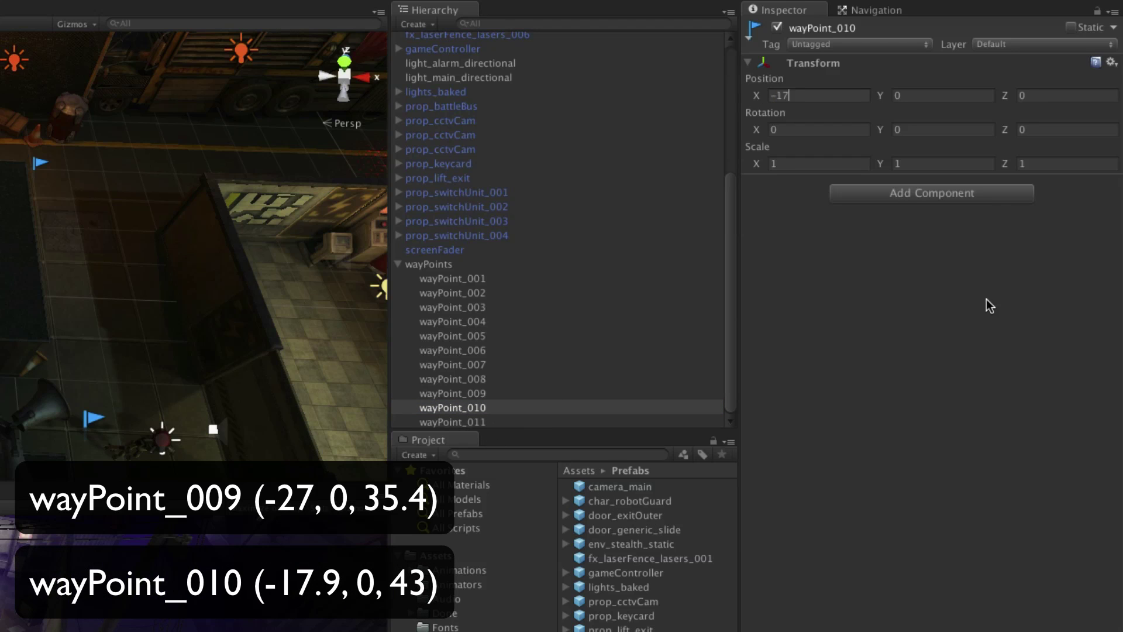
{"action": "key", "text": "Tab"}
{"action": "type", "text": "43"}
{"action": "left_click", "coordinate": [497, 422]}
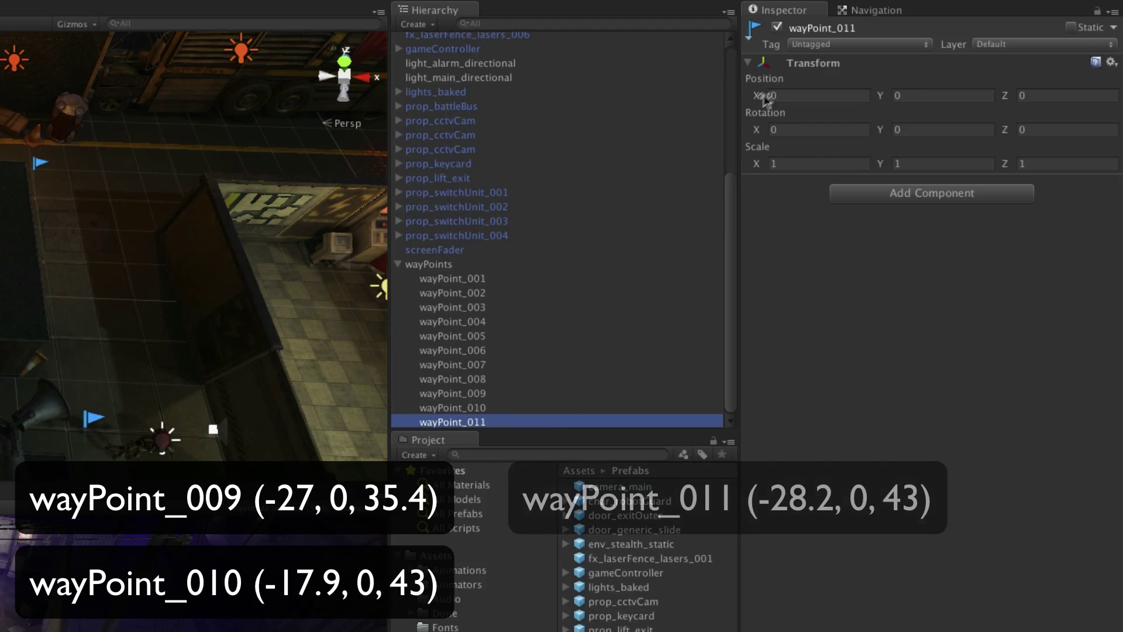
{"action": "left_click", "coordinate": [816, 96]}
{"action": "type", "text": "-28.2"}
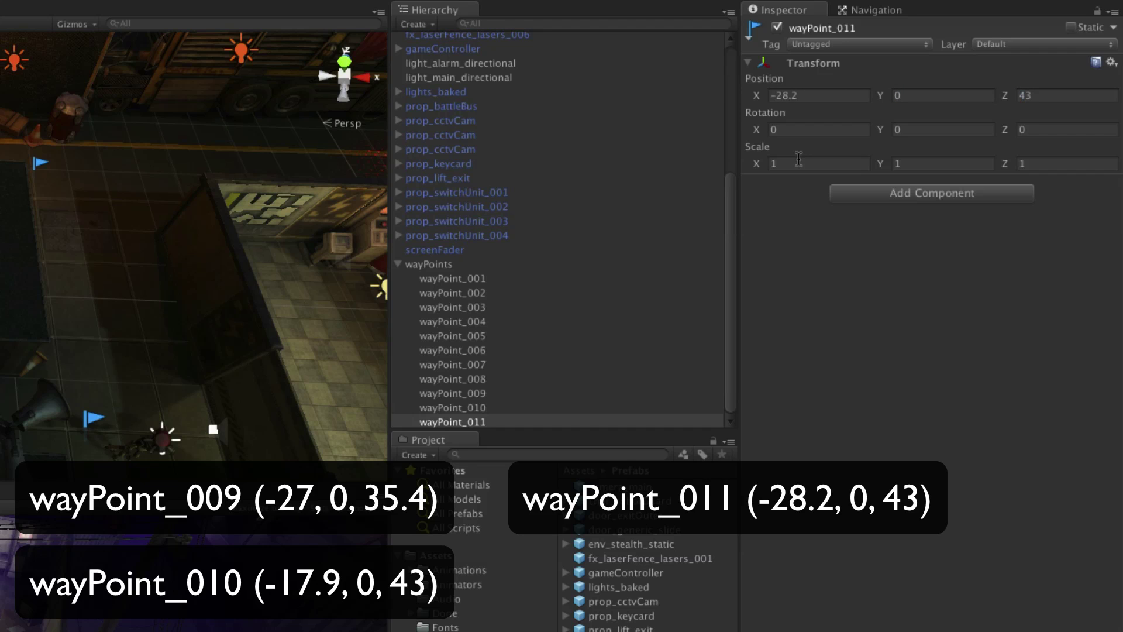
{"action": "left_click", "coordinate": [515, 277]}
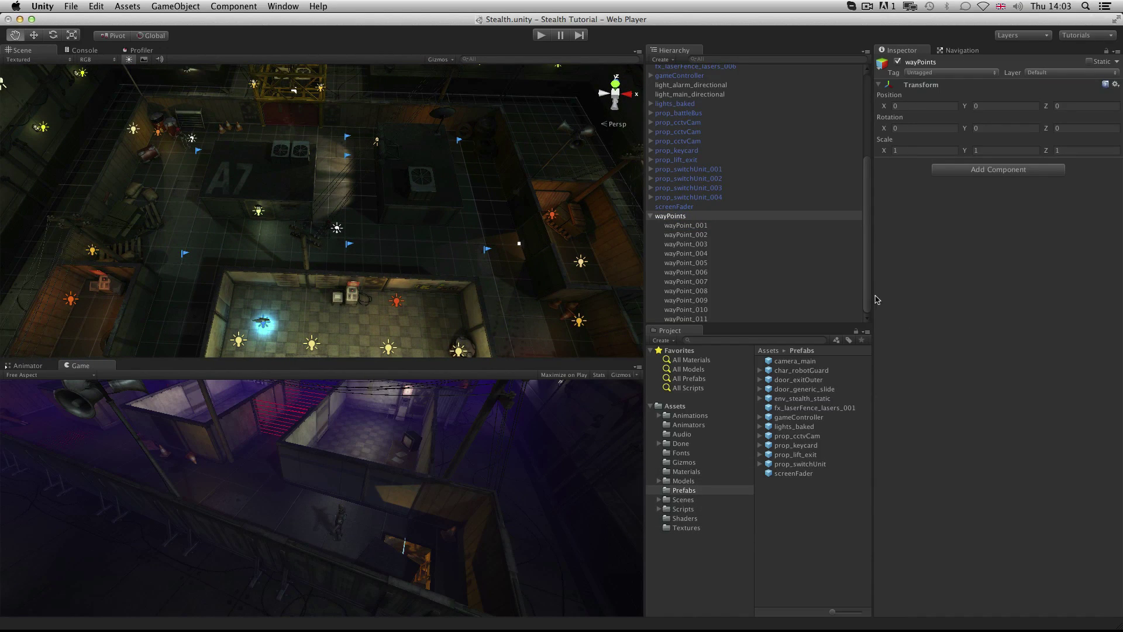
{"action": "scroll", "coordinate": [750, 176], "scroll_direction": "up", "scroll_amount": 5}
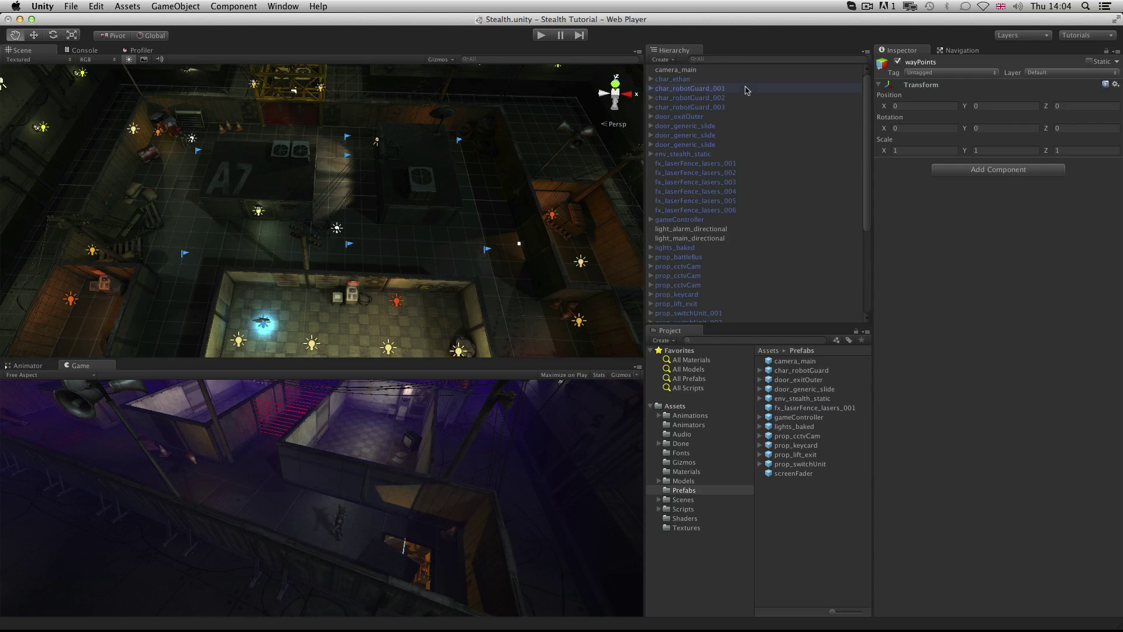
Fill char_robotGuard_001's Patrol Way Points list with wayPoint_001 through wayPoint_004.
{"action": "left_click", "coordinate": [703, 88]}
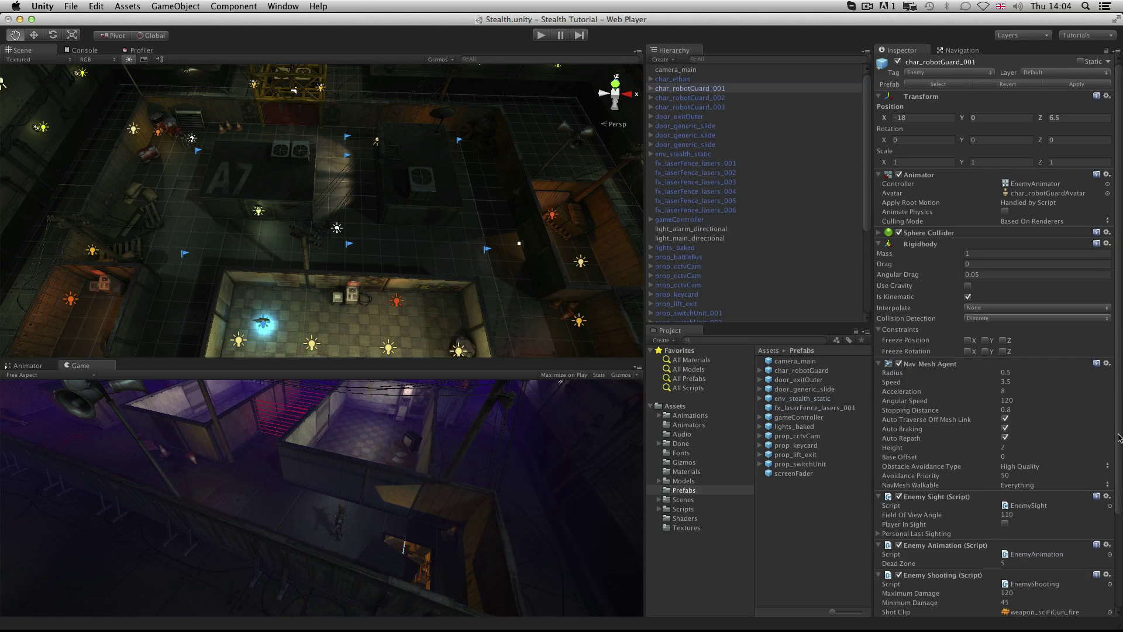
{"action": "left_click_drag", "start_coordinate": [1116, 434], "coordinate": [1110, 548]}
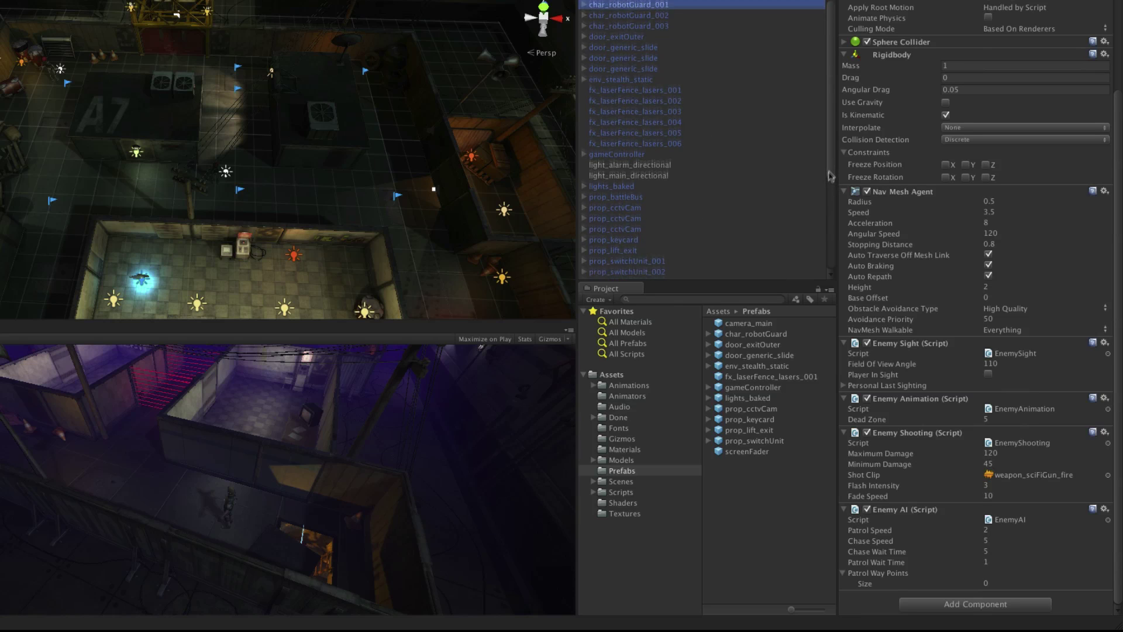
{"action": "left_click_drag", "start_coordinate": [825, 172], "coordinate": [828, 255]}
{"action": "mouse_move", "coordinate": [624, 169]}
{"action": "left_mouse_down"}
{"action": "mouse_move", "coordinate": [665, 172]}
{"action": "mouse_move", "coordinate": [878, 573]}
{"action": "left_mouse_up"}
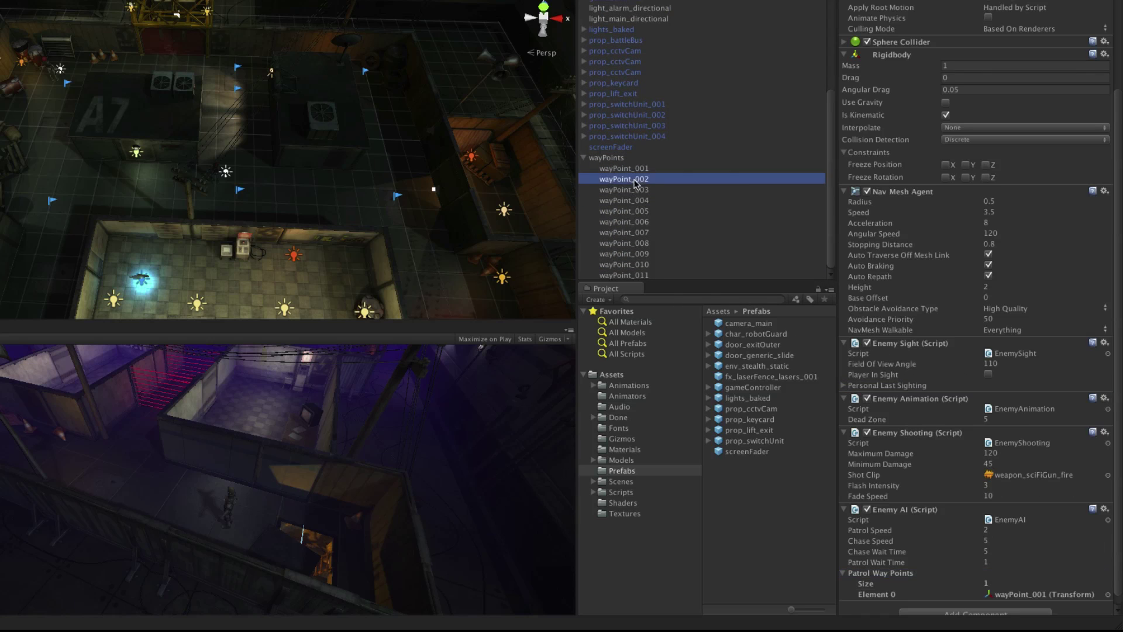
{"action": "left_click_drag", "start_coordinate": [625, 179], "coordinate": [882, 573]}
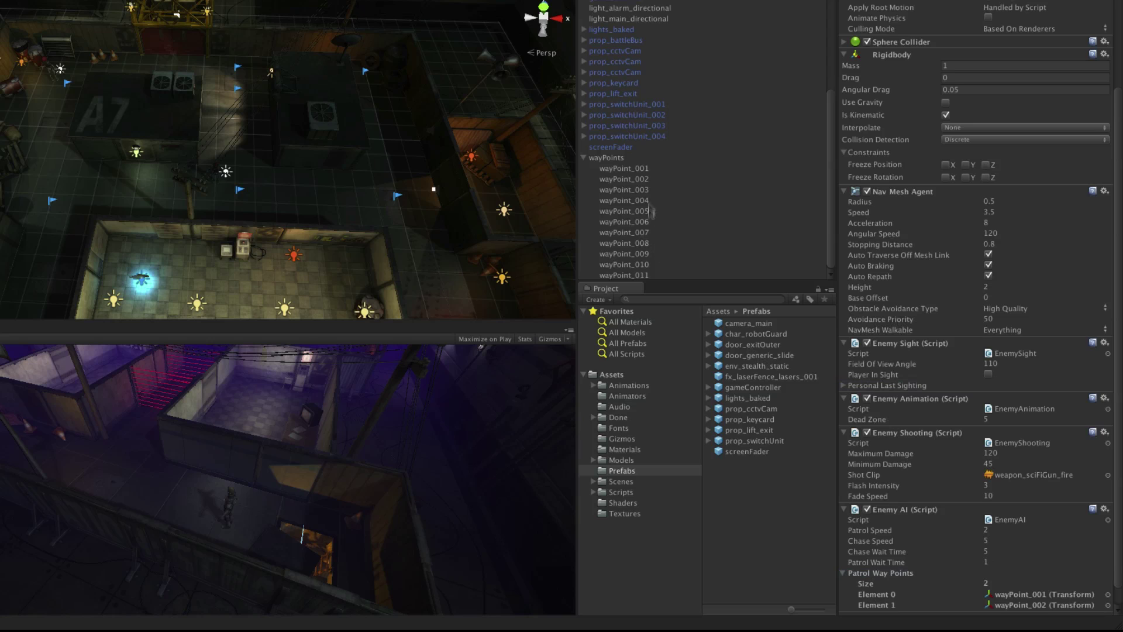
{"action": "left_click_drag", "start_coordinate": [625, 189], "coordinate": [915, 571]}
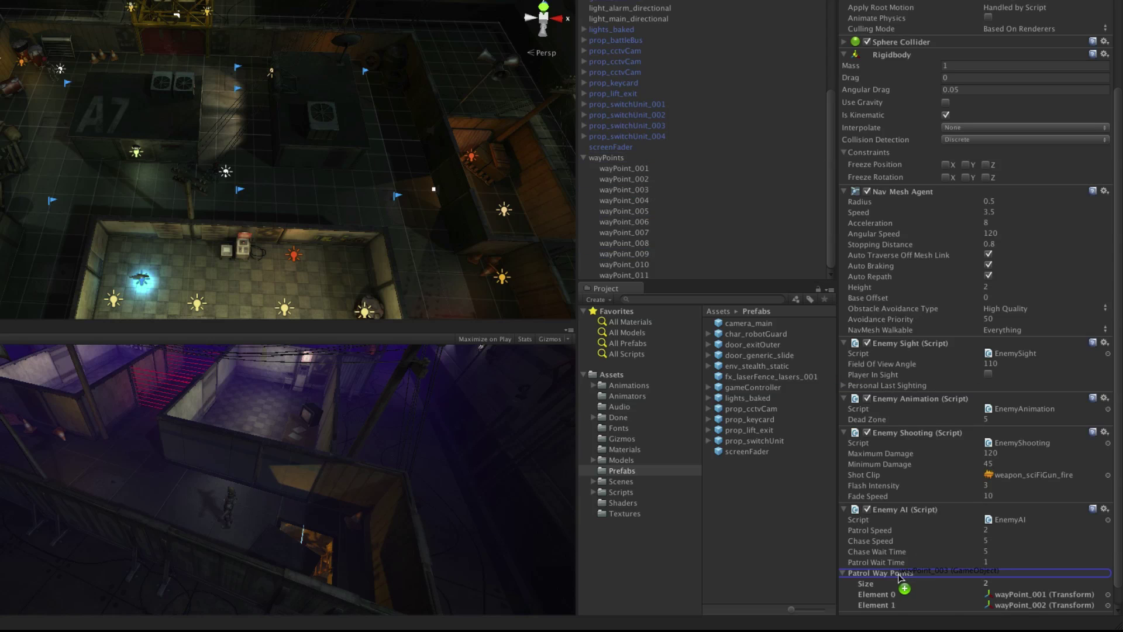
{"action": "mouse_move", "coordinate": [624, 201]}
{"action": "left_mouse_down"}
{"action": "mouse_move", "coordinate": [846, 383]}
{"action": "mouse_move", "coordinate": [882, 573]}
{"action": "left_mouse_up"}
{"action": "scroll", "coordinate": [1115, 579], "scroll_direction": "down", "scroll_amount": 2}
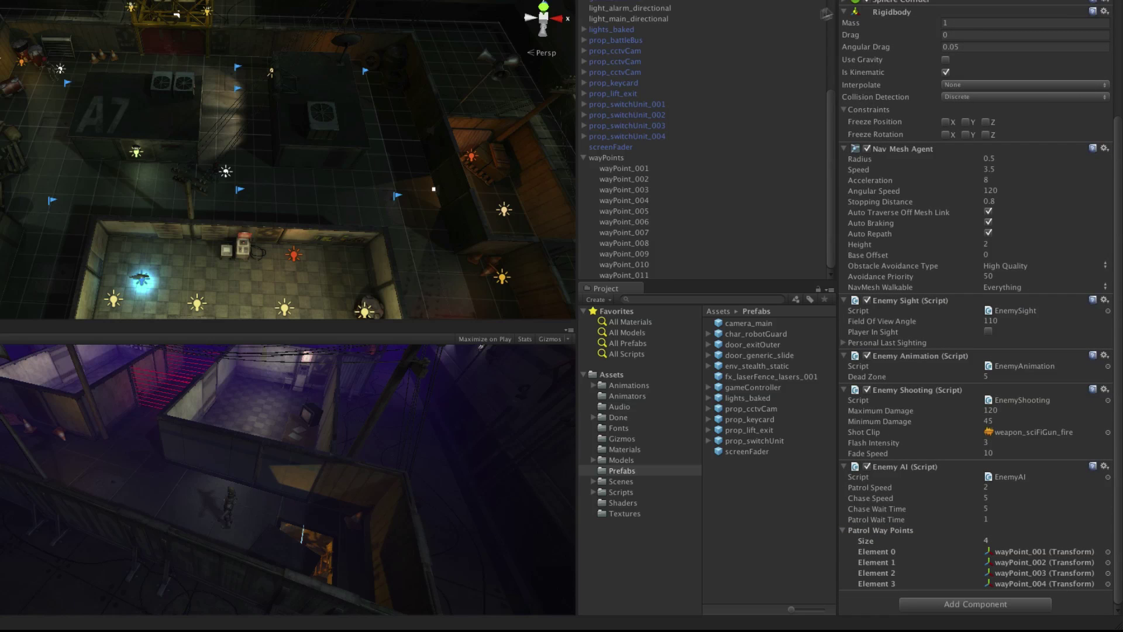
{"action": "scroll", "coordinate": [790, 131], "scroll_direction": "up", "scroll_amount": 5}
Fill char_robotGuard_002's Patrol Way Points list with wayPoint_005 through wayPoint_008.
{"action": "left_click", "coordinate": [684, 23]}
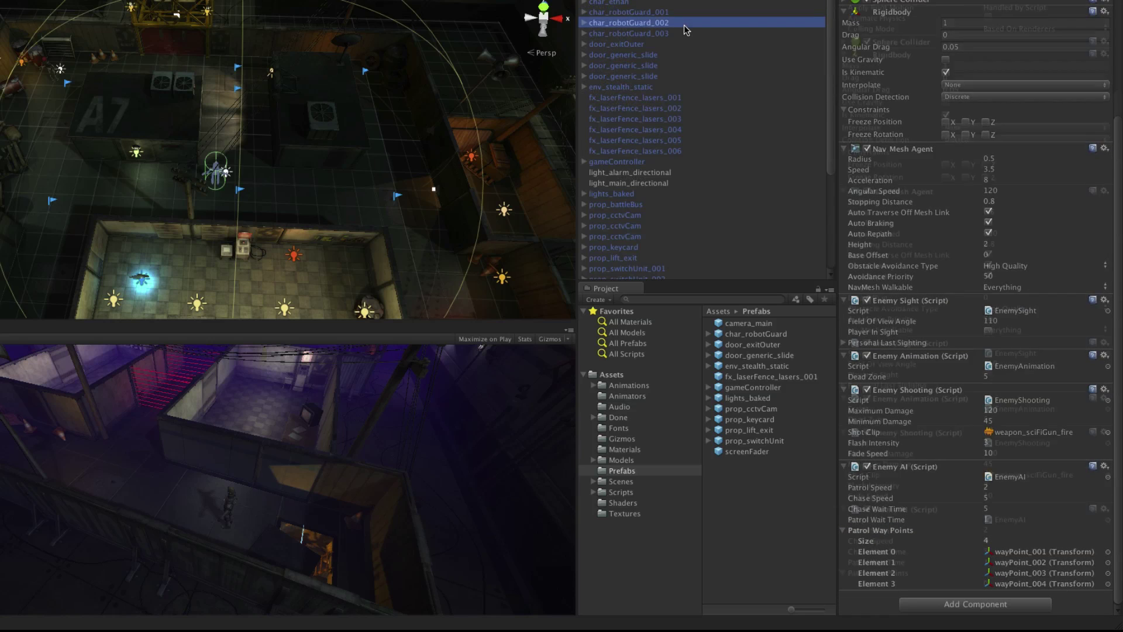
{"action": "scroll", "coordinate": [832, 175], "scroll_direction": "down", "scroll_amount": 5}
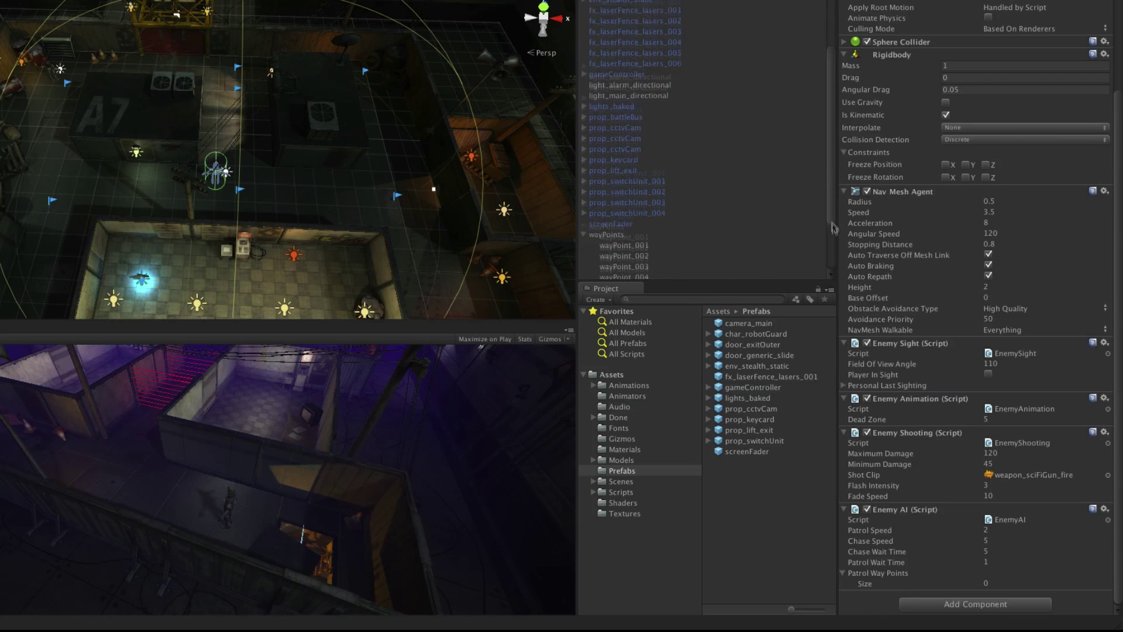
{"action": "left_click_drag", "start_coordinate": [644, 213], "coordinate": [878, 573]}
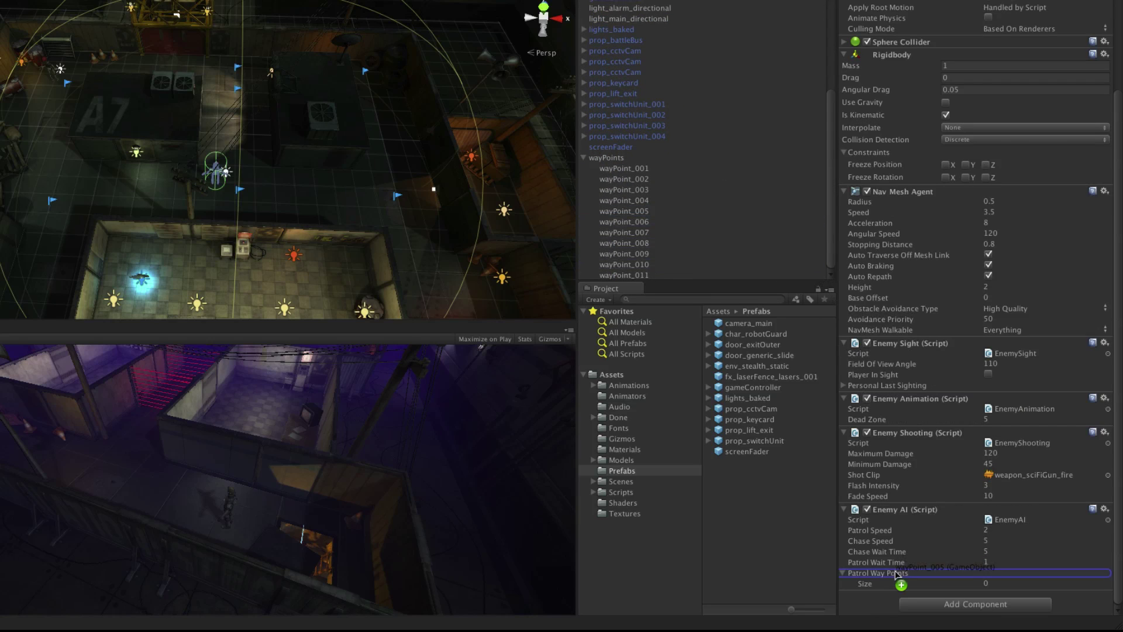
{"action": "left_click_drag", "start_coordinate": [634, 221], "coordinate": [878, 573]}
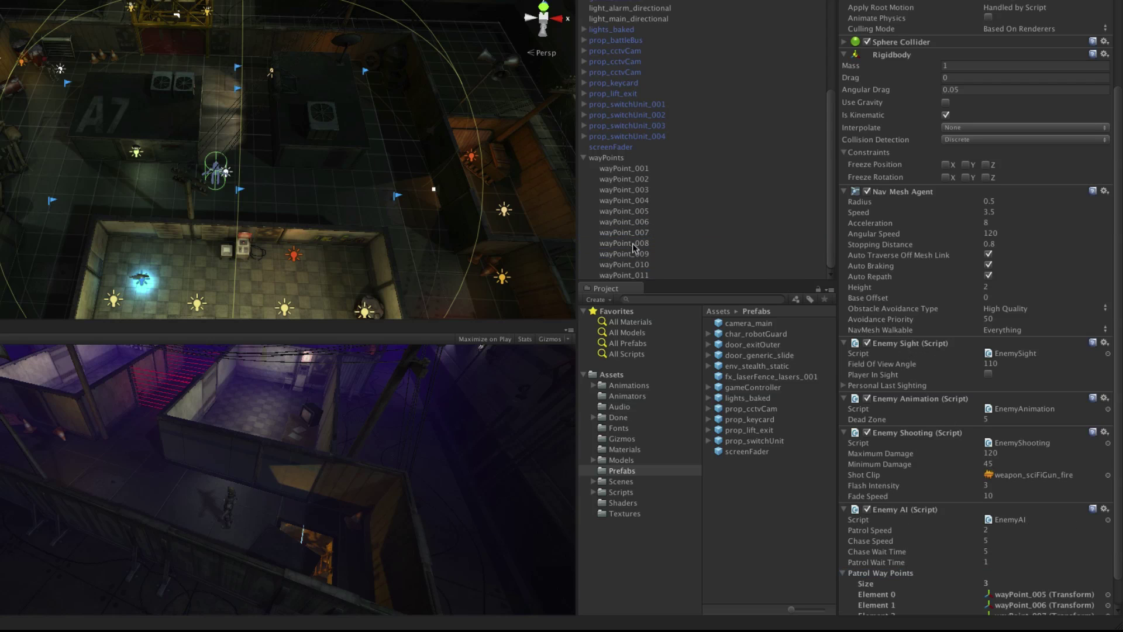
{"action": "left_click_drag", "start_coordinate": [627, 243], "coordinate": [940, 579]}
{"action": "scroll", "coordinate": [941, 579], "scroll_direction": "down", "scroll_amount": 1}
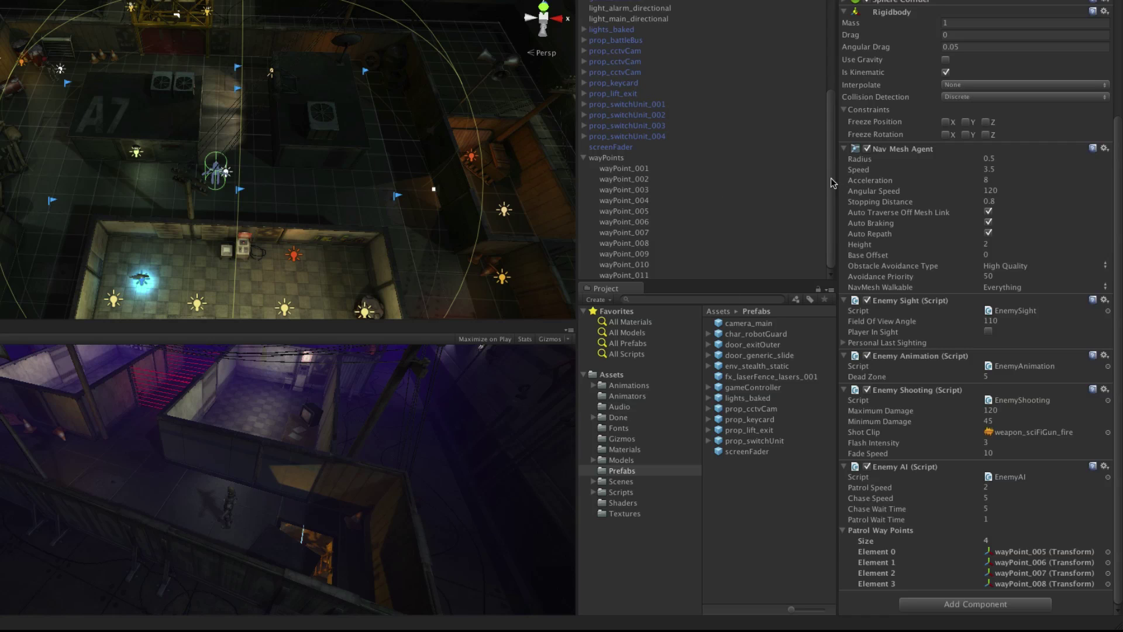
{"action": "scroll", "coordinate": [701, 132], "scroll_direction": "up", "scroll_amount": 5}
Fill char_robotGuard_003's Patrol Way Points with wayPoint_009, wayPoint_008, wayPoint_010 and wayPoint_011.
{"action": "left_click", "coordinate": [680, 33]}
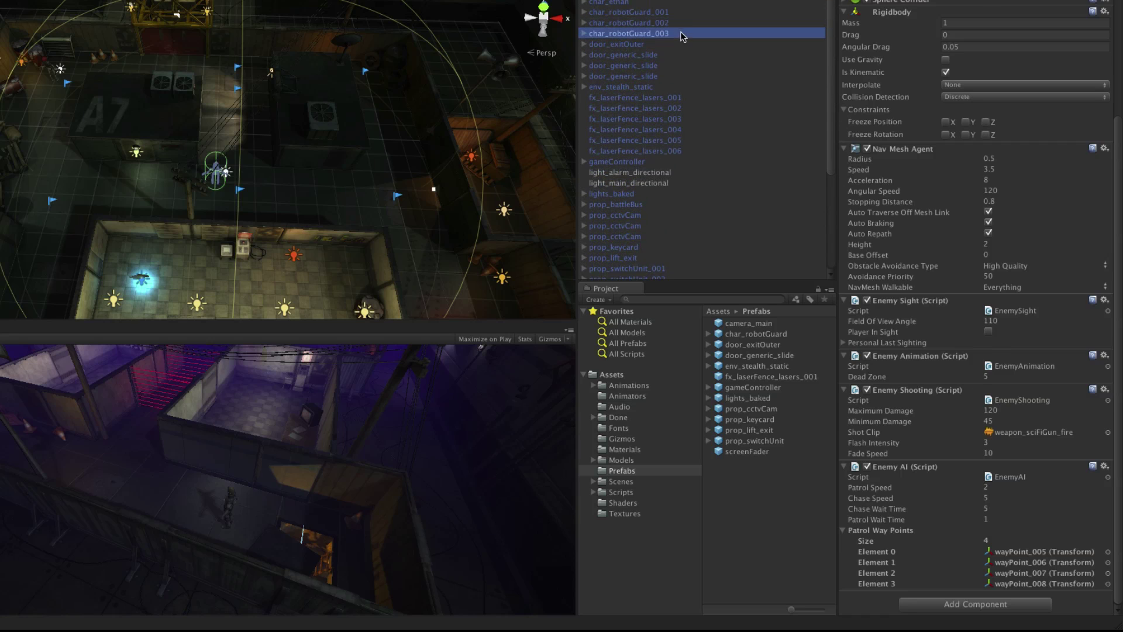
{"action": "scroll", "coordinate": [830, 172], "scroll_direction": "down", "scroll_amount": 5}
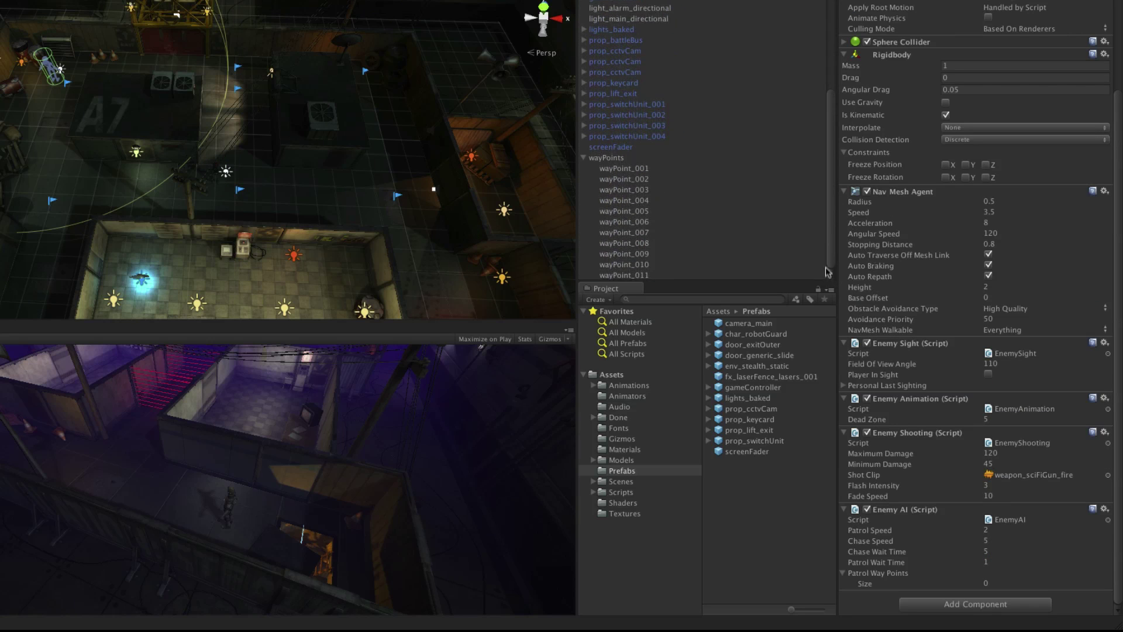
{"action": "left_click", "coordinate": [645, 254]}
{"action": "left_click_drag", "start_coordinate": [645, 253], "coordinate": [896, 572]}
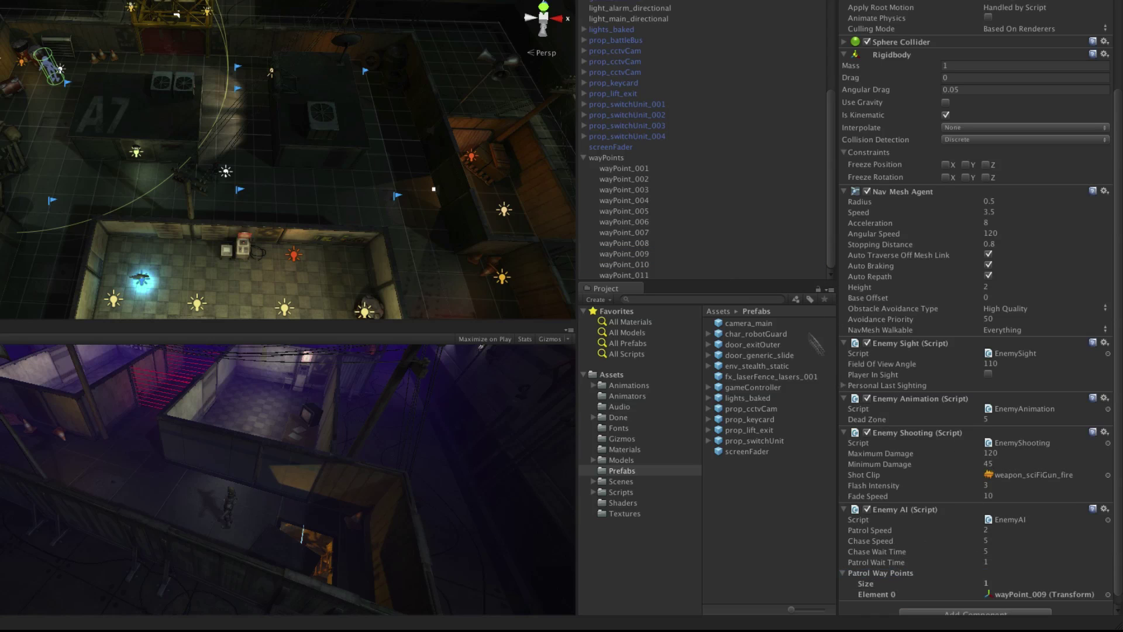
{"action": "mouse_move", "coordinate": [624, 243]}
{"action": "left_mouse_down"}
{"action": "mouse_move", "coordinate": [913, 411]}
{"action": "mouse_move", "coordinate": [881, 572]}
{"action": "left_mouse_up"}
{"action": "left_click_drag", "start_coordinate": [624, 264], "coordinate": [906, 572]}
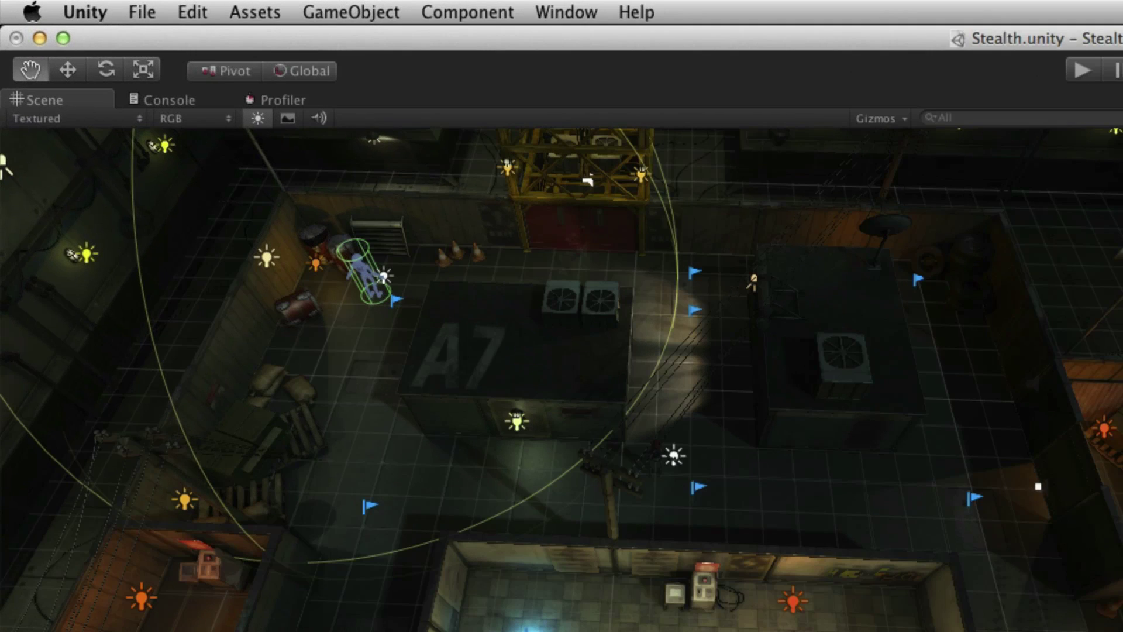
Save the Stealth scene, then save the whole project.
{"action": "left_click", "coordinate": [141, 11]}
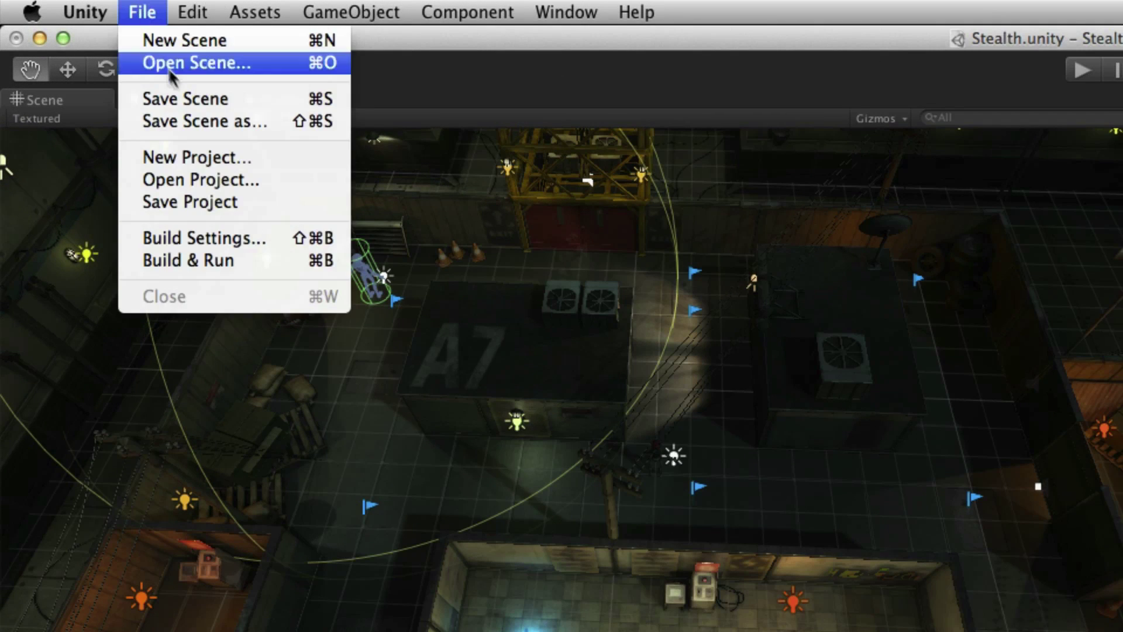
{"action": "left_click", "coordinate": [188, 108]}
{"action": "left_click", "coordinate": [141, 11]}
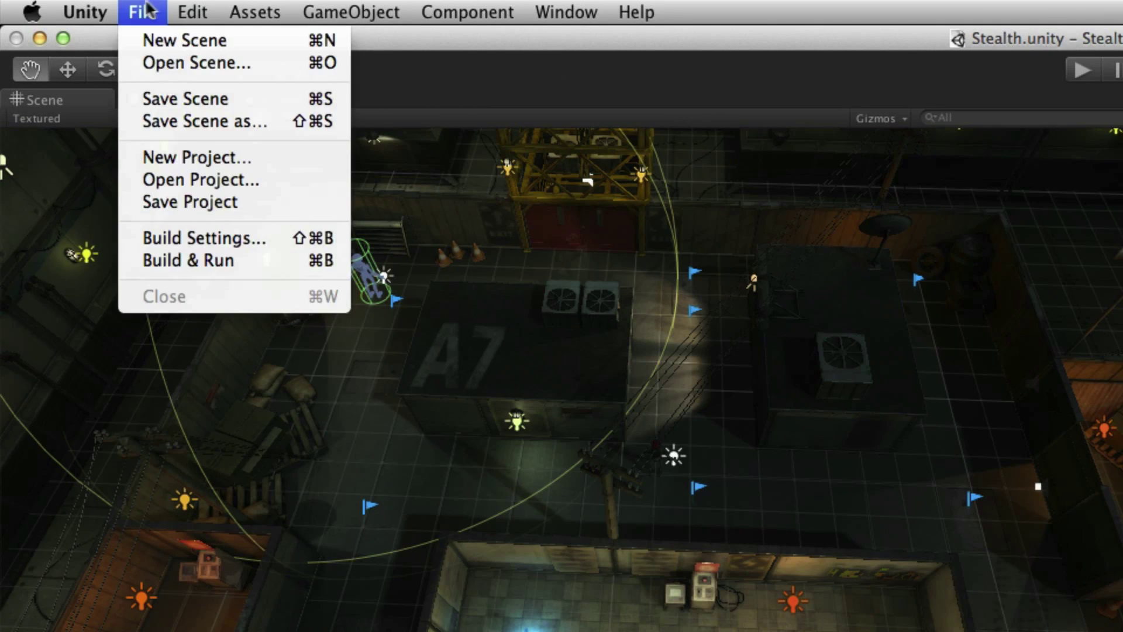
{"action": "left_click", "coordinate": [189, 202]}
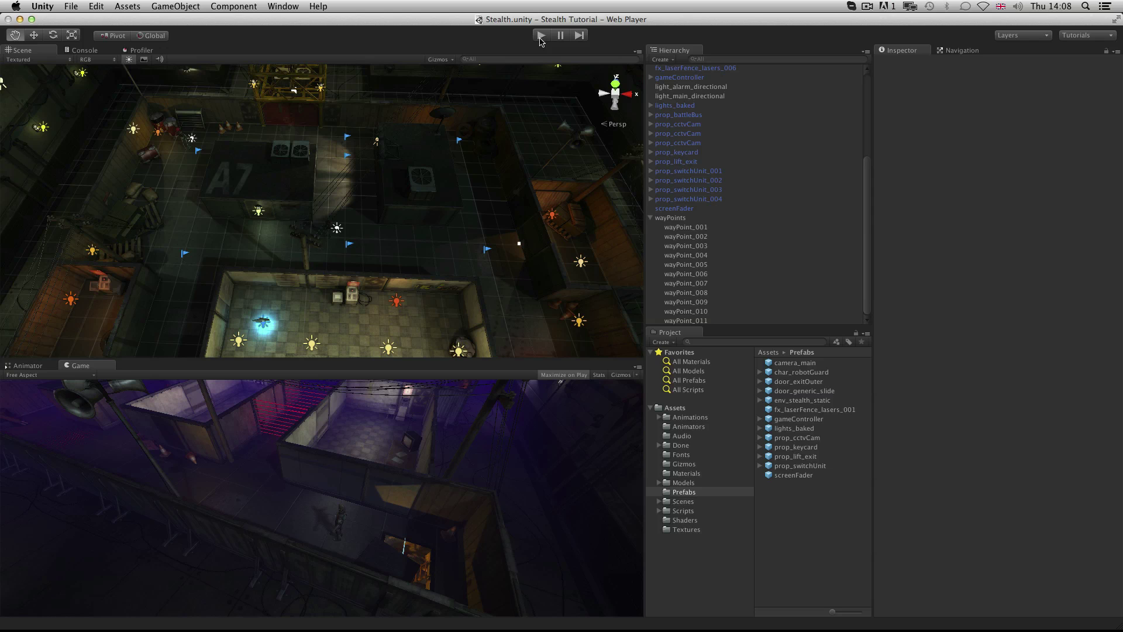
Play the level, walking the player forward into a guard's sight, then restore the editor layout.
{"action": "left_click", "coordinate": [541, 36]}
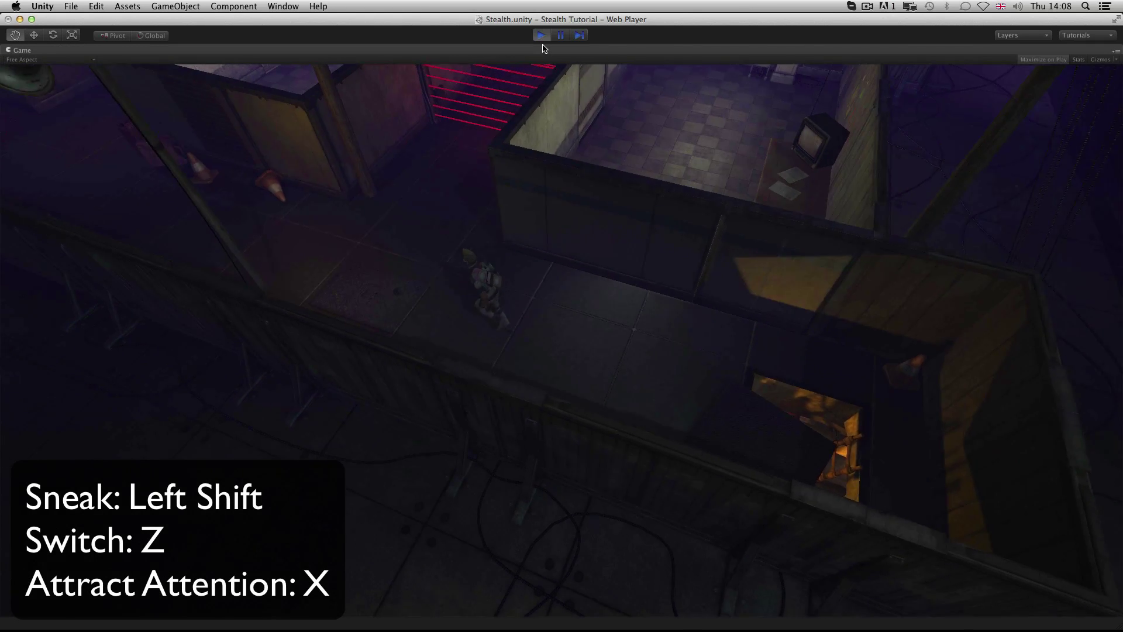
{"action": "key", "text": "Up"}
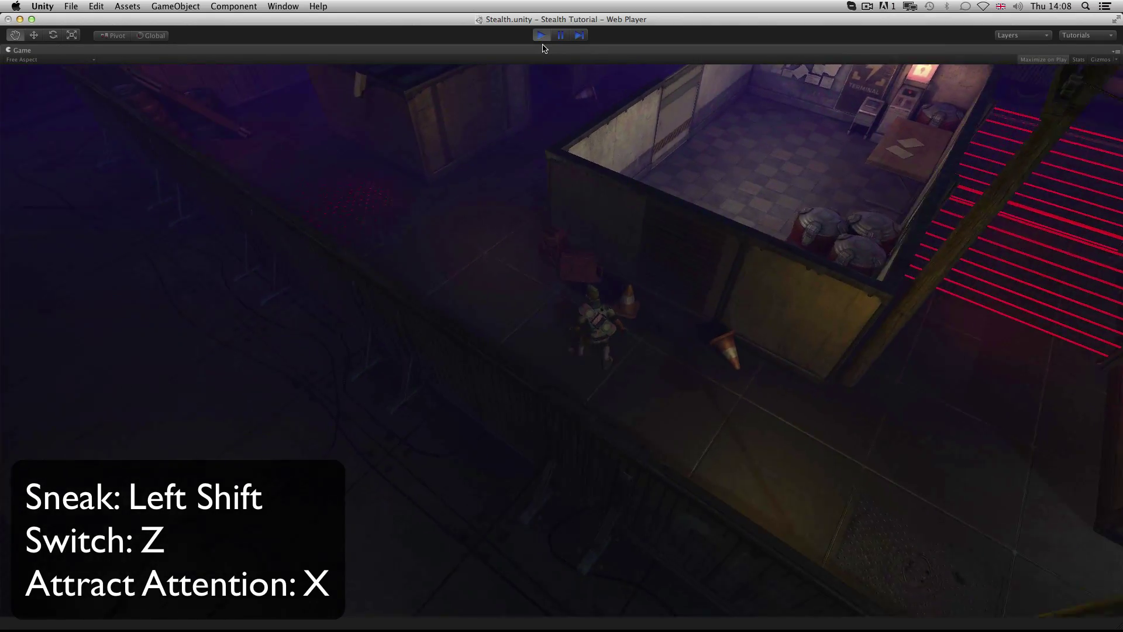
{"action": "key", "text": "Up"}
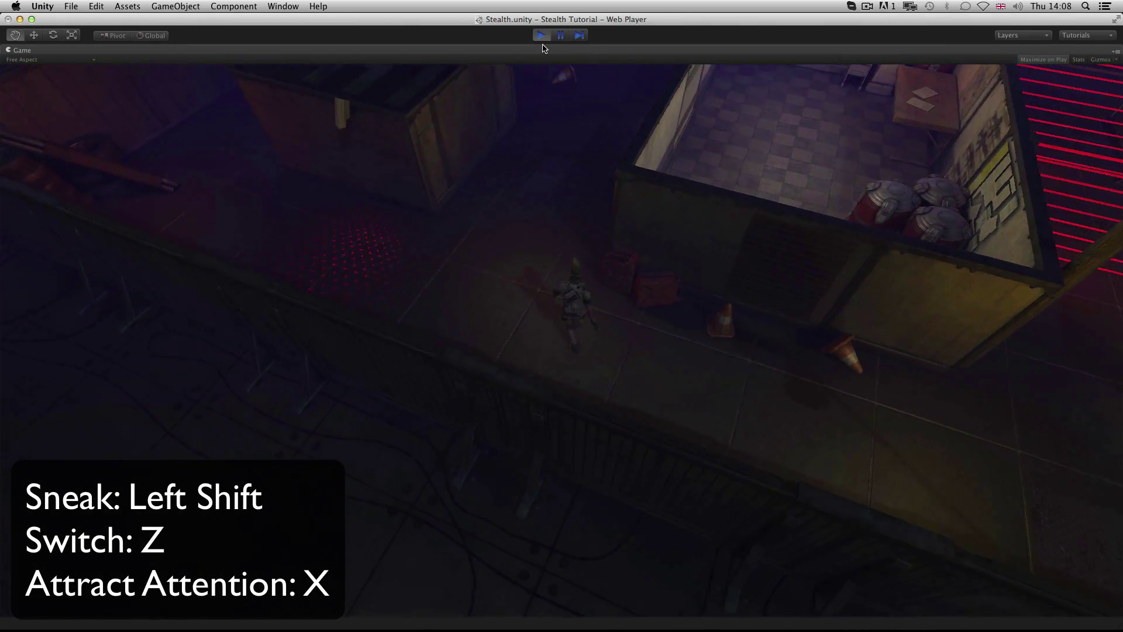
{"action": "key", "text": "Up"}
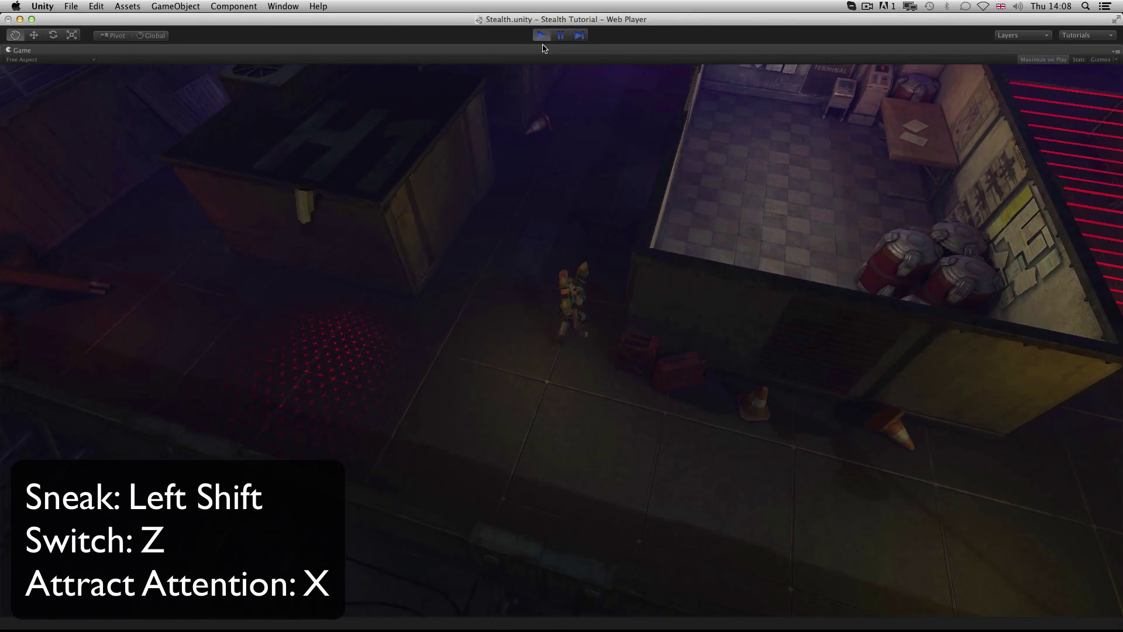
{"action": "key", "text": "Up"}
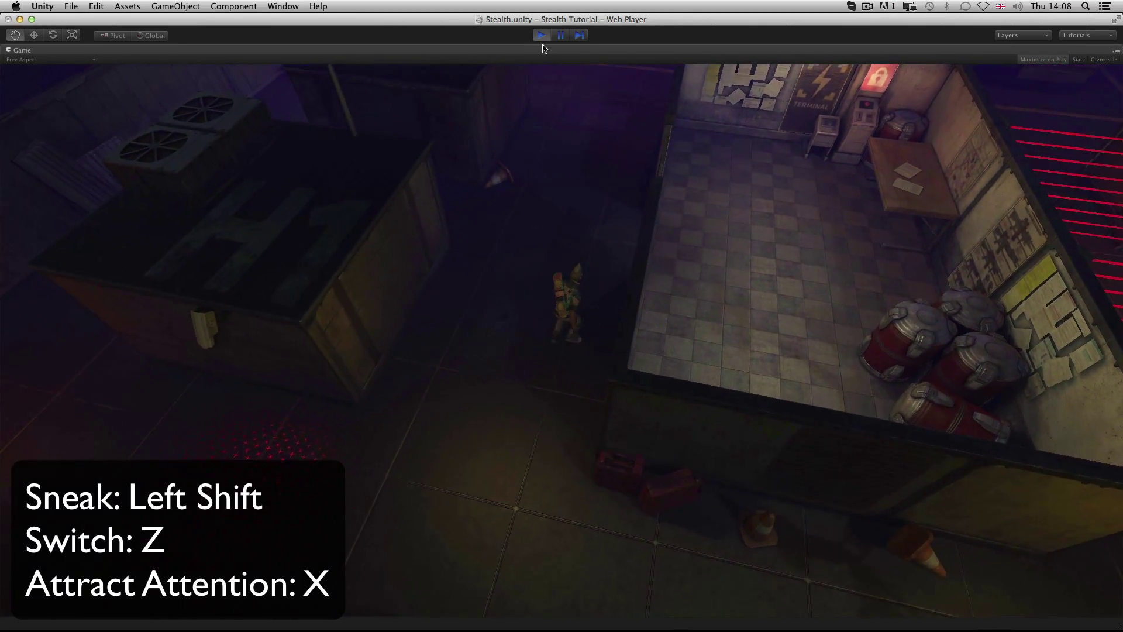
{"action": "key", "text": "Up"}
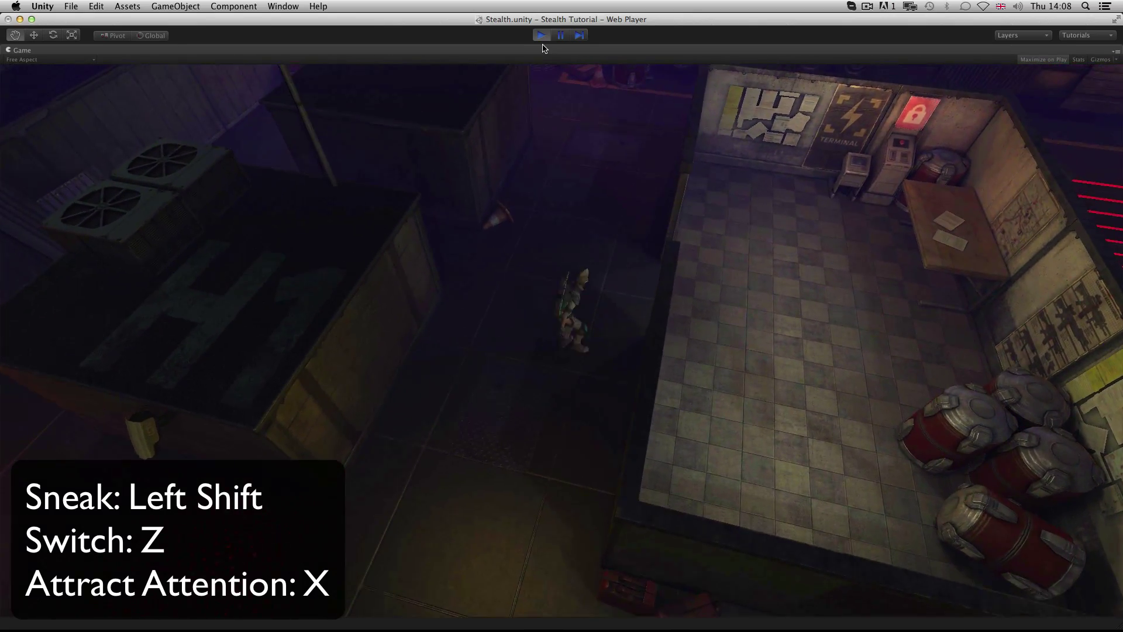
{"action": "key", "text": "Up"}
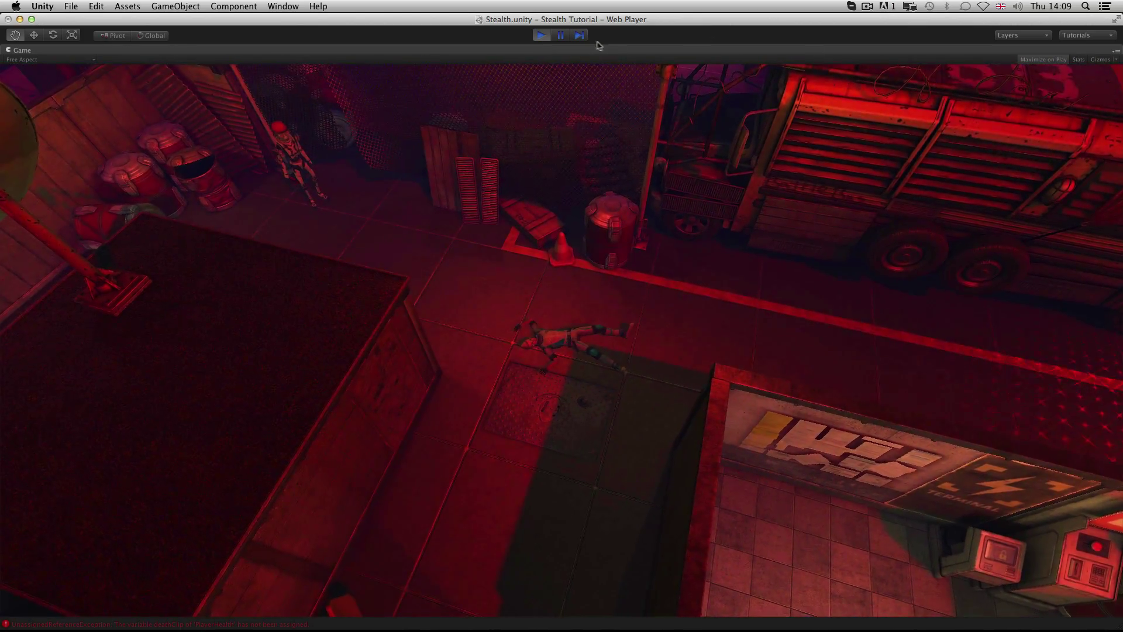
{"action": "key", "text": "shift+space"}
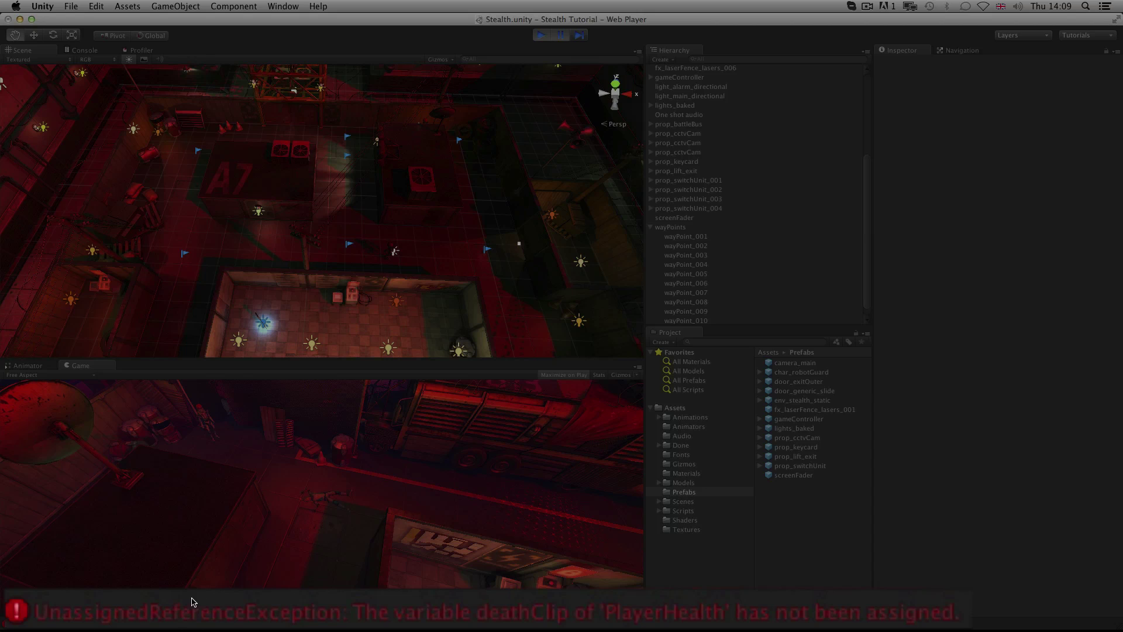
Check the deathClip error, stop play, and set char_ethan's Death Clip to endgame.
{"action": "left_click", "coordinate": [85, 49]}
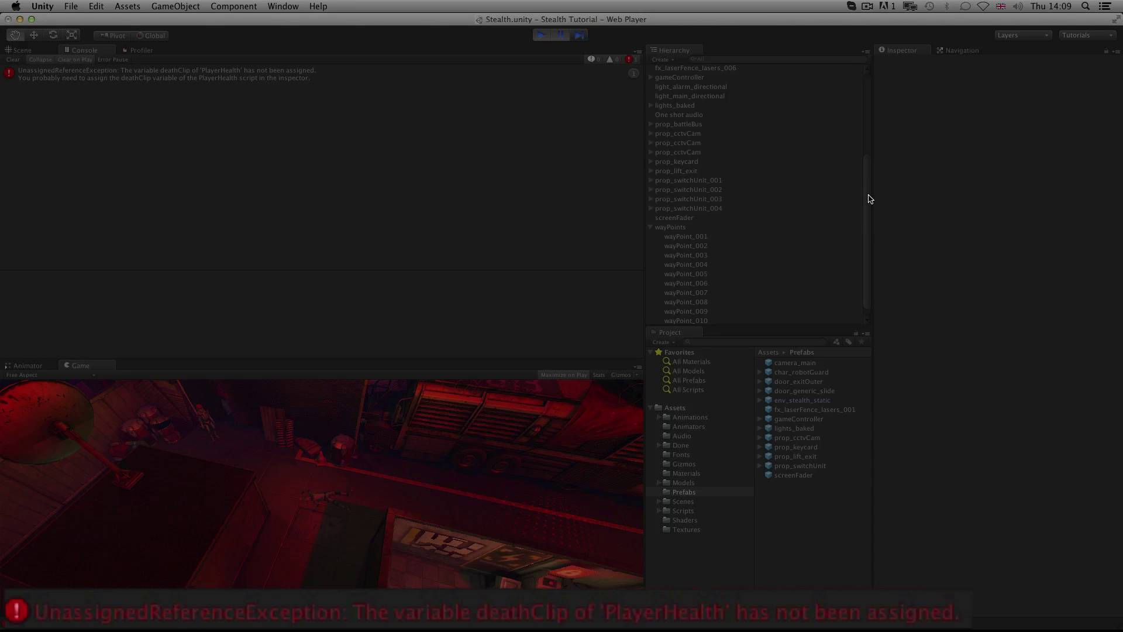
{"action": "left_click", "coordinate": [543, 37]}
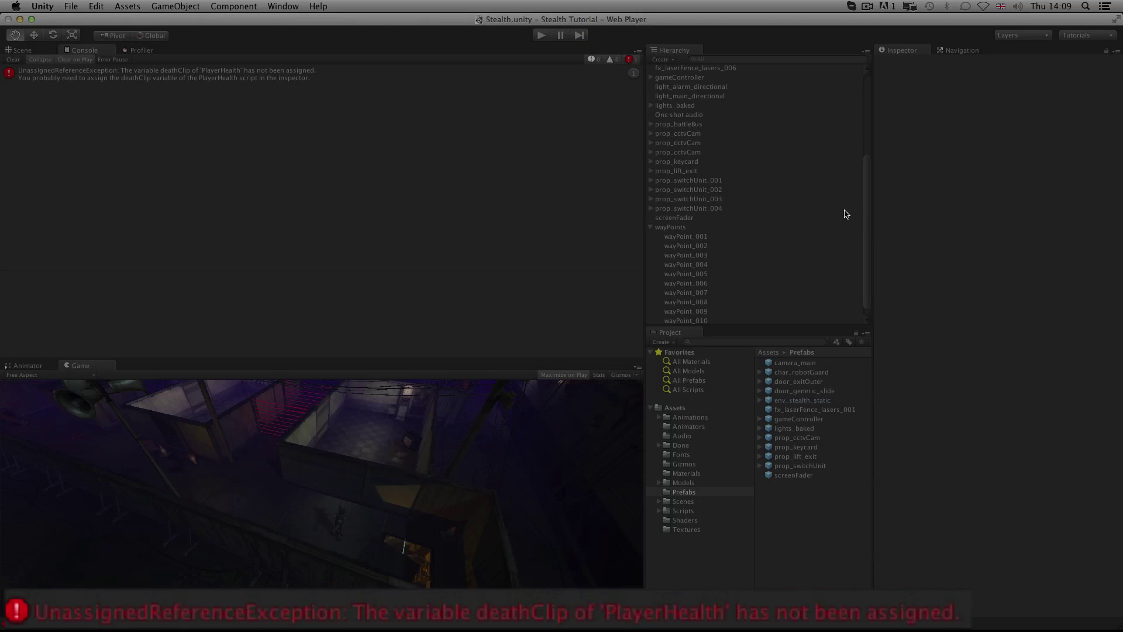
{"action": "scroll", "coordinate": [834, 202], "scroll_direction": "down", "scroll_amount": 1}
{"action": "left_click", "coordinate": [652, 217]}
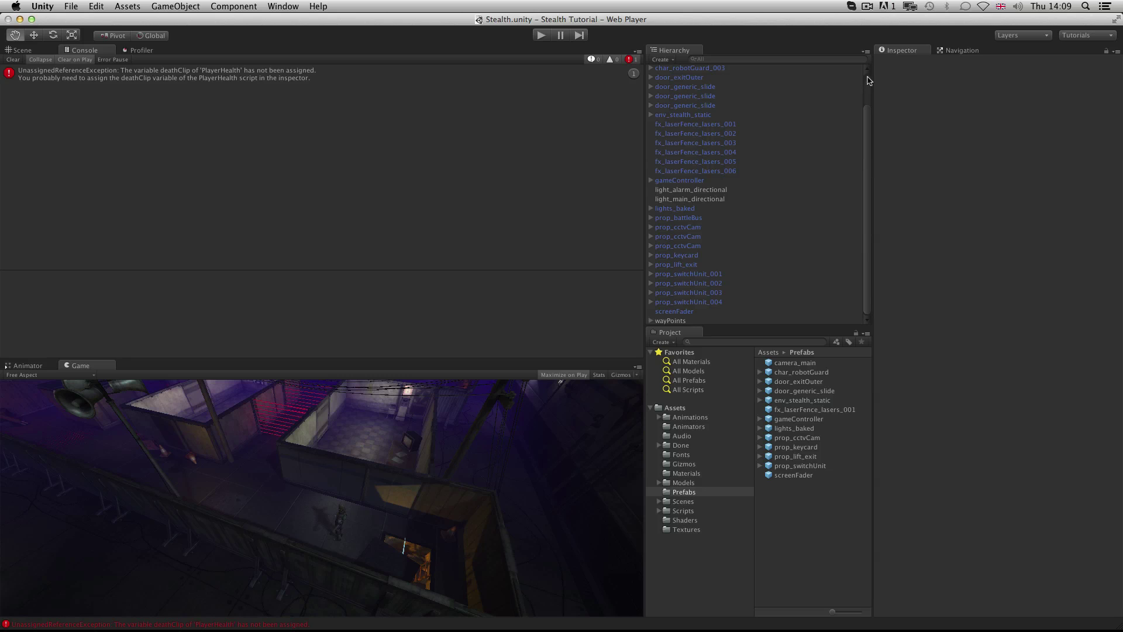
{"action": "left_click", "coordinate": [674, 79]}
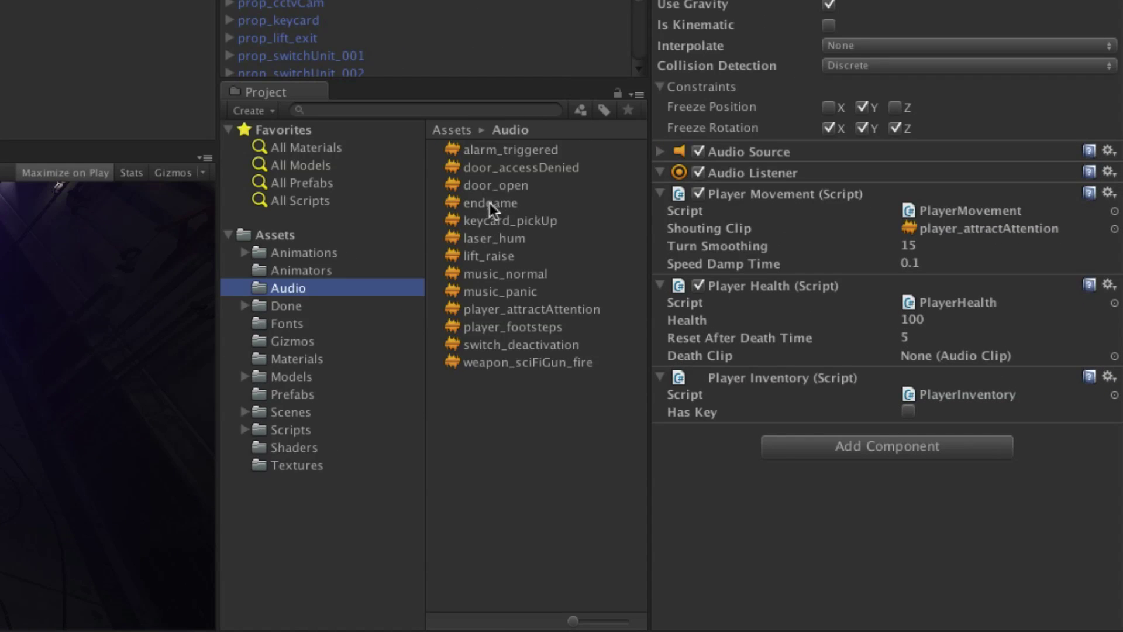
{"action": "left_click_drag", "start_coordinate": [491, 203], "coordinate": [976, 332]}
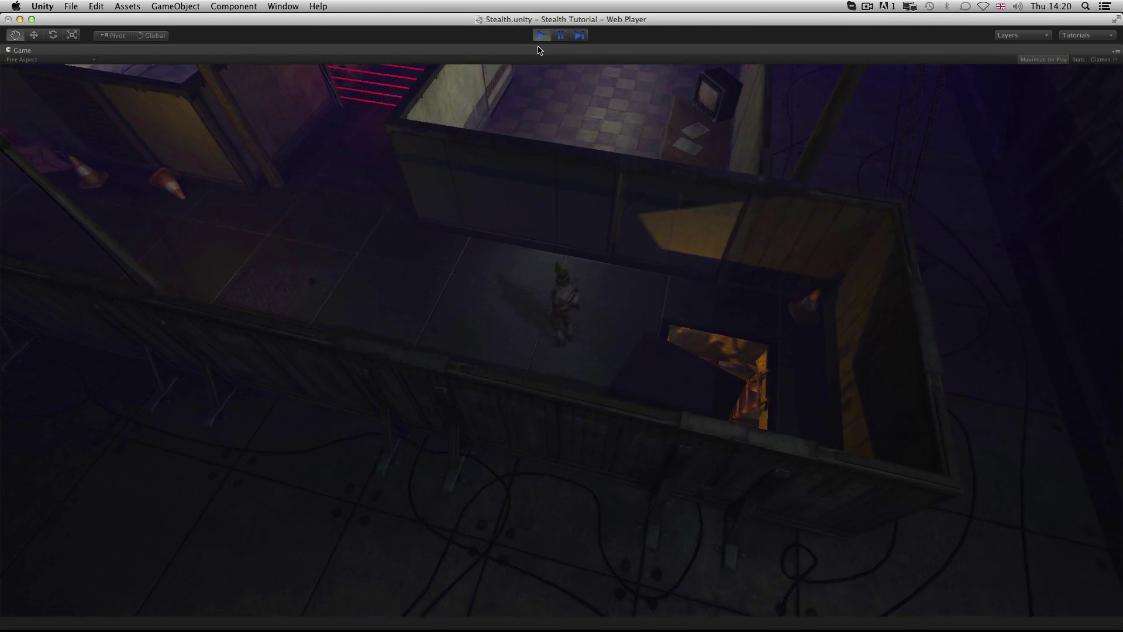
Walk the player up the street into the room and over to the terminal.
{"action": "key", "text": "w"}
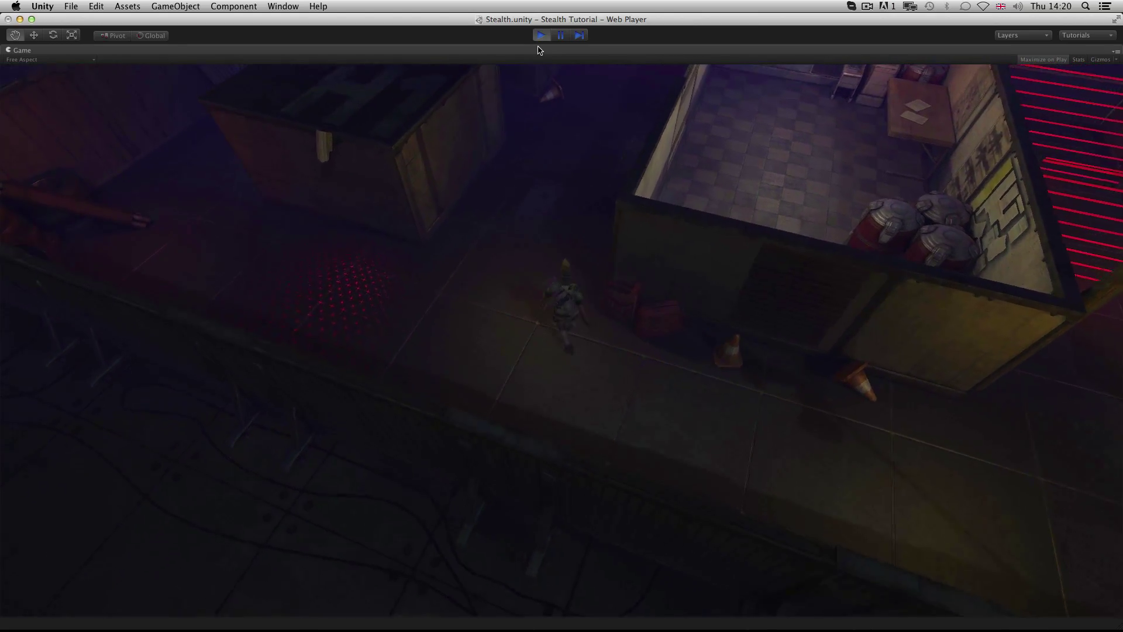
{"action": "key", "text": "w"}
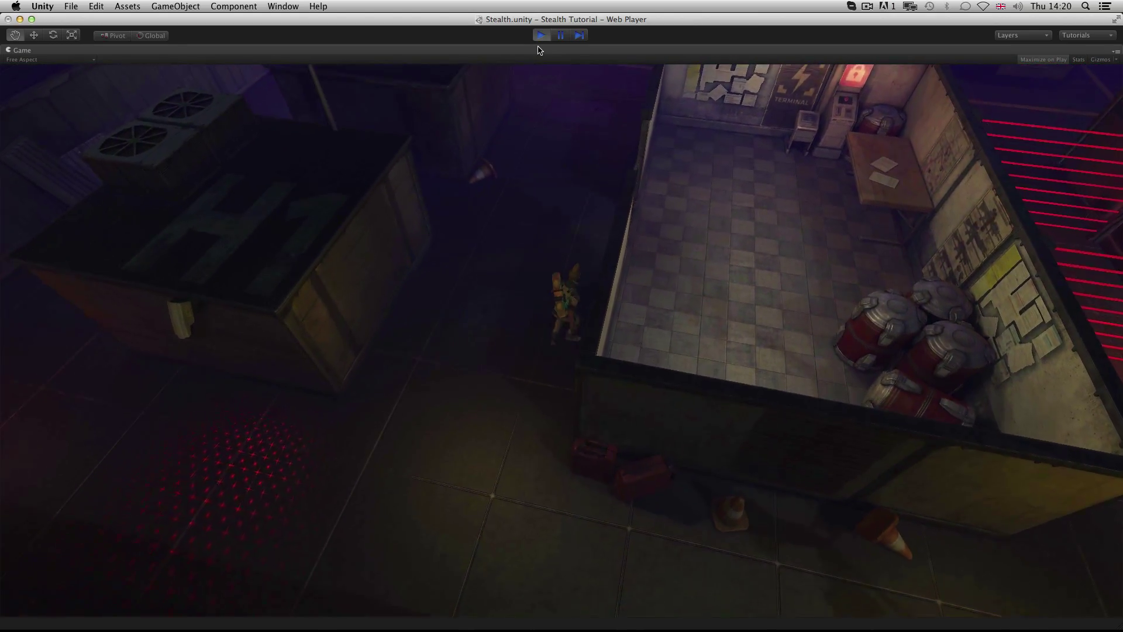
{"action": "key", "text": "w"}
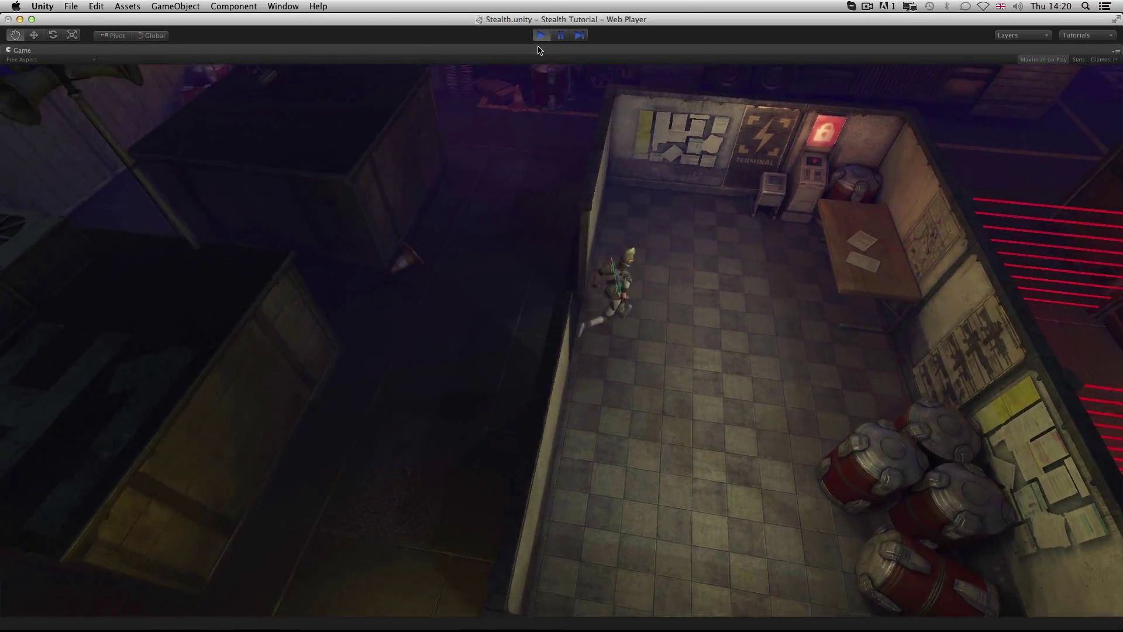
{"action": "key", "text": "w"}
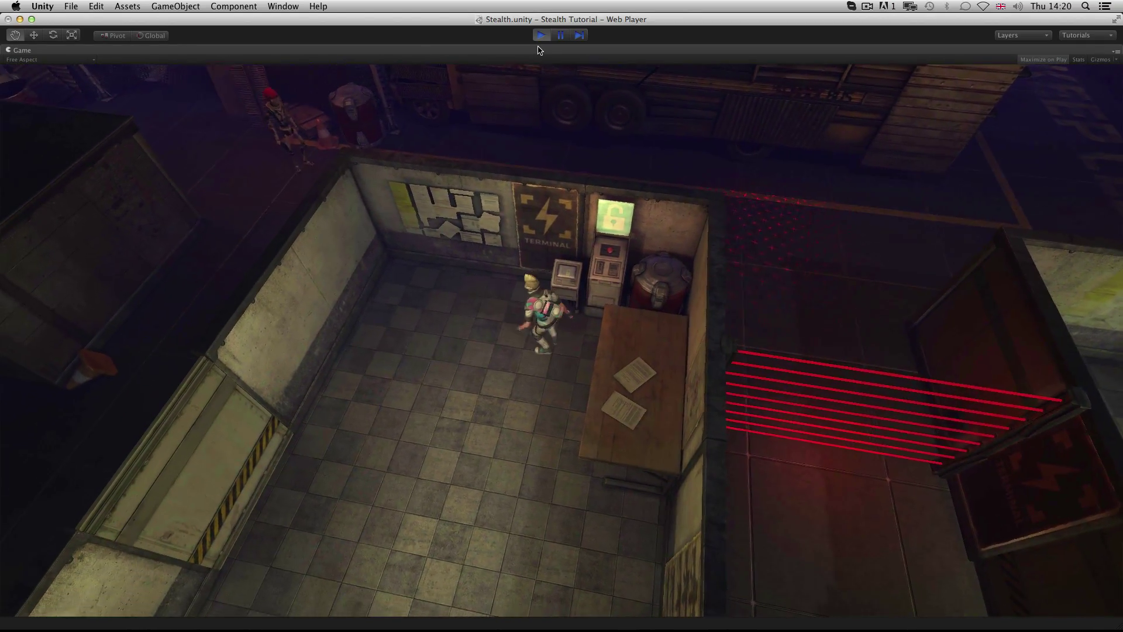
{"action": "key", "text": "a"}
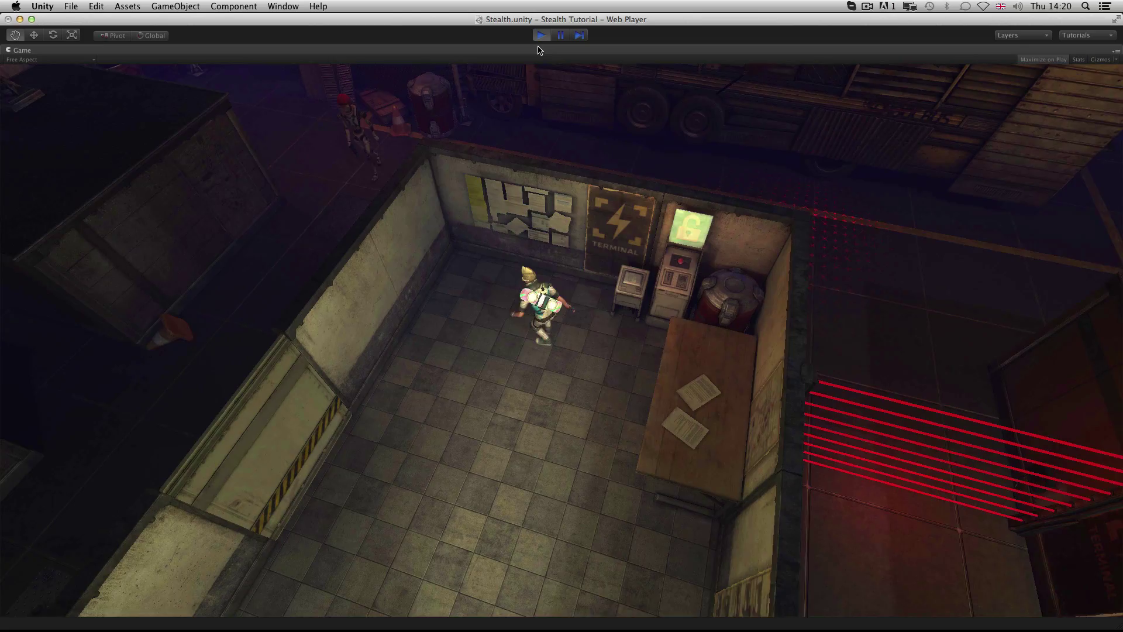
{"action": "key", "text": "a"}
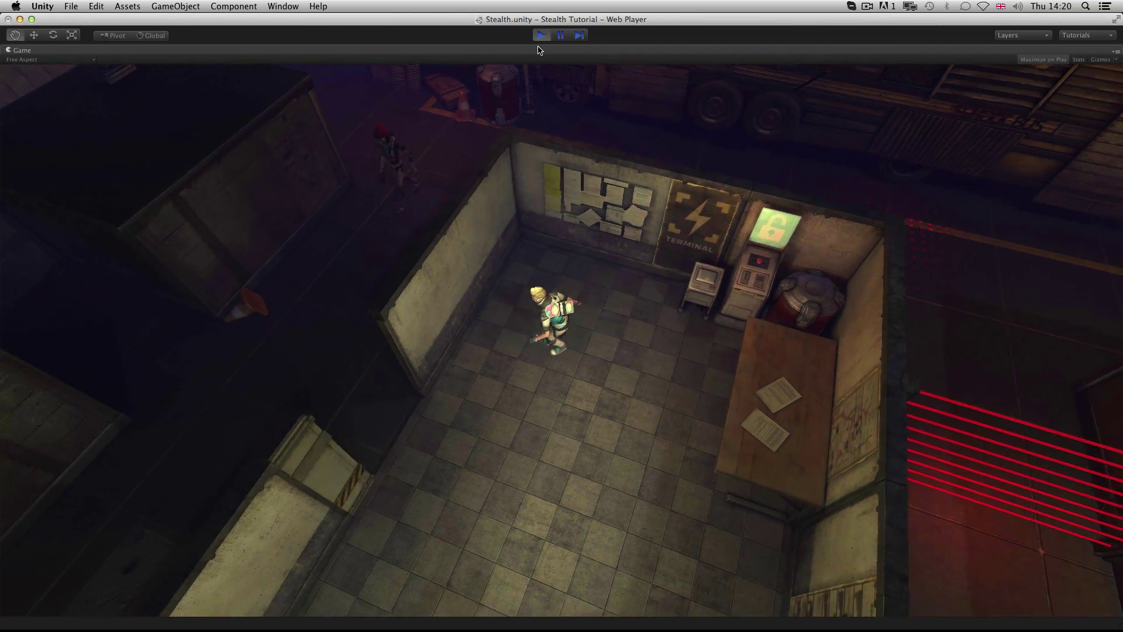
{"action": "key", "text": "a"}
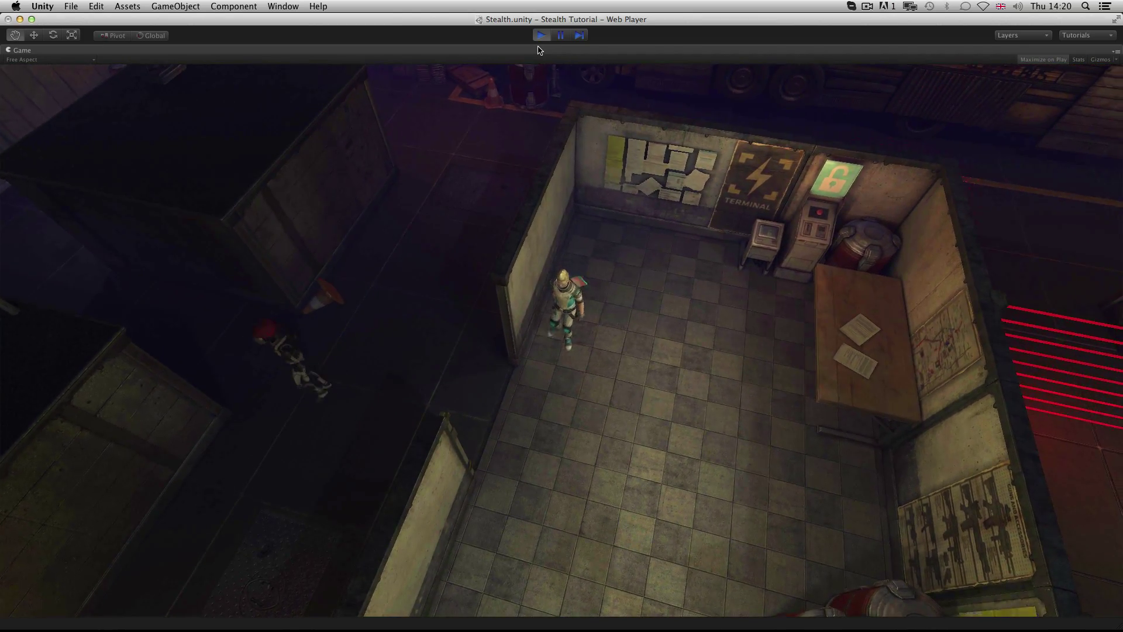
Cross the tiled room, exit to the corridor, and walk past the truck toward the laser gate.
{"action": "key", "text": "s"}
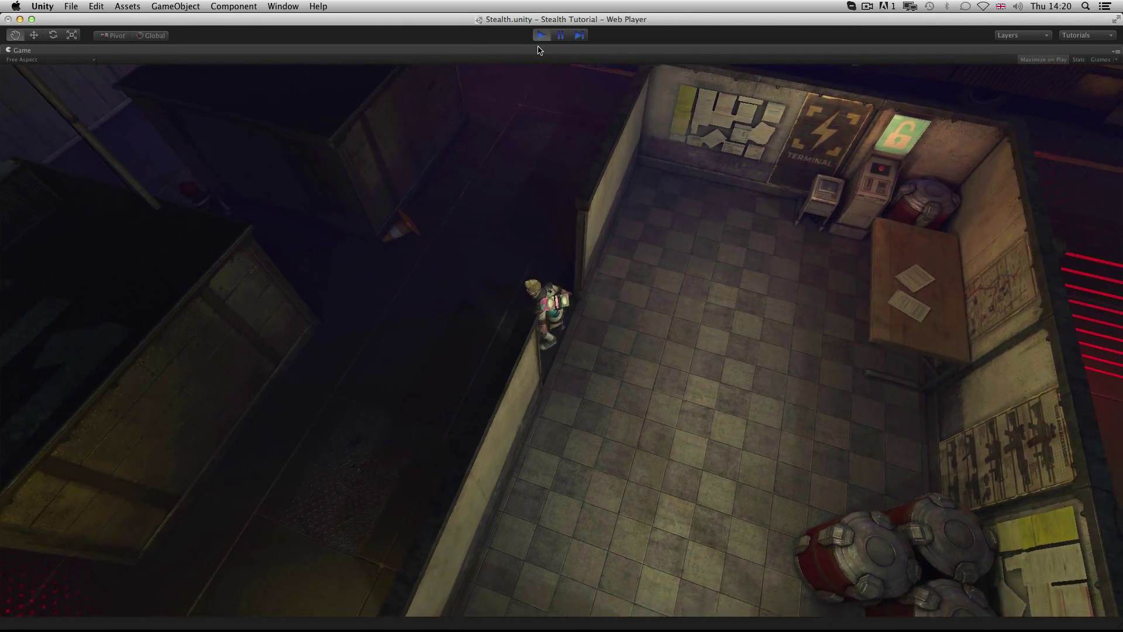
{"action": "key", "text": "a"}
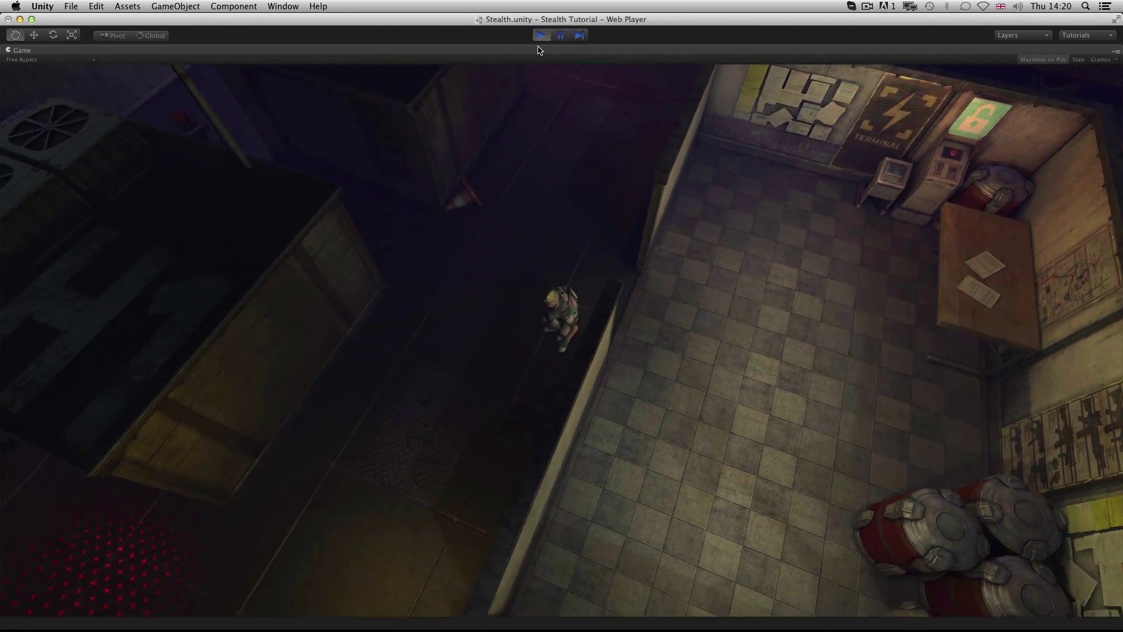
{"action": "key", "text": "s"}
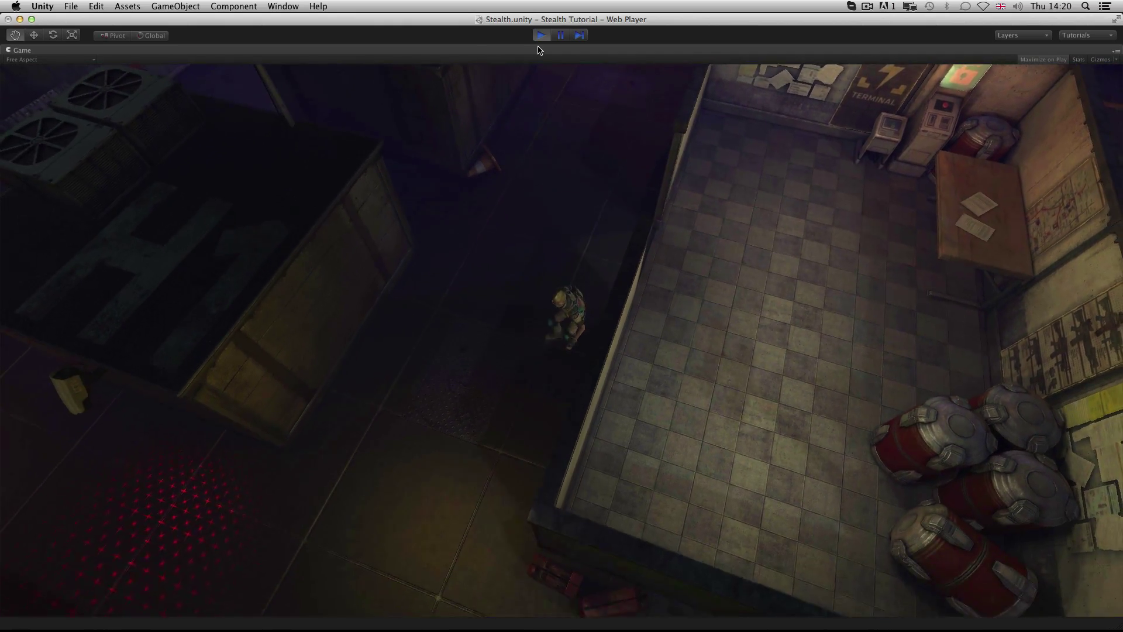
{"action": "key", "text": "s"}
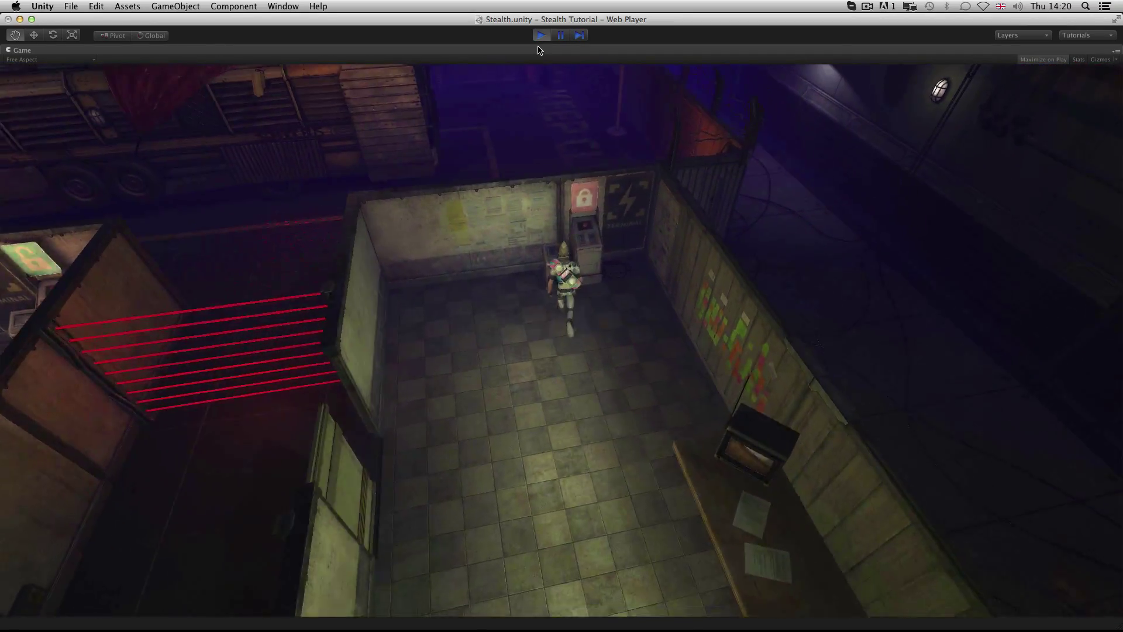
{"action": "key", "text": "a"}
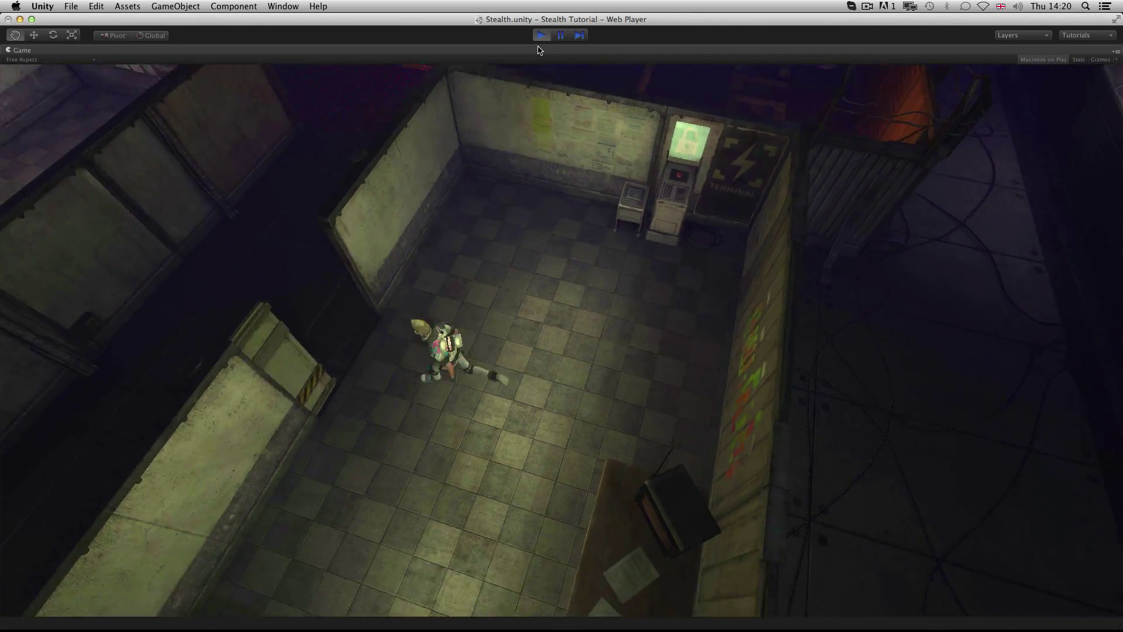
{"action": "key", "text": "w"}
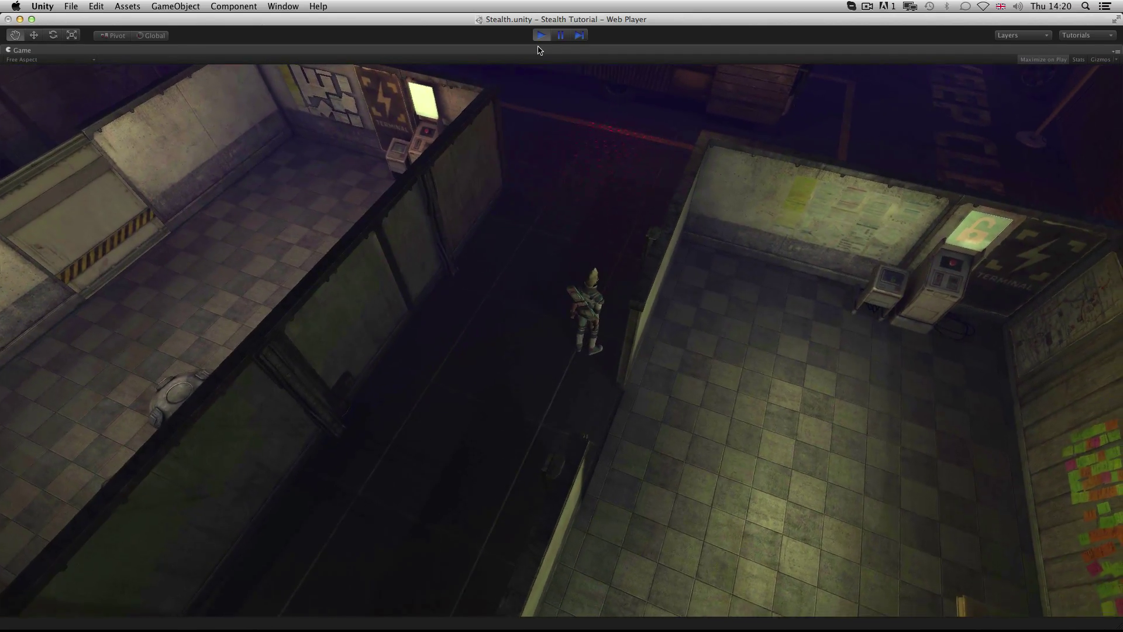
{"action": "key", "text": "w"}
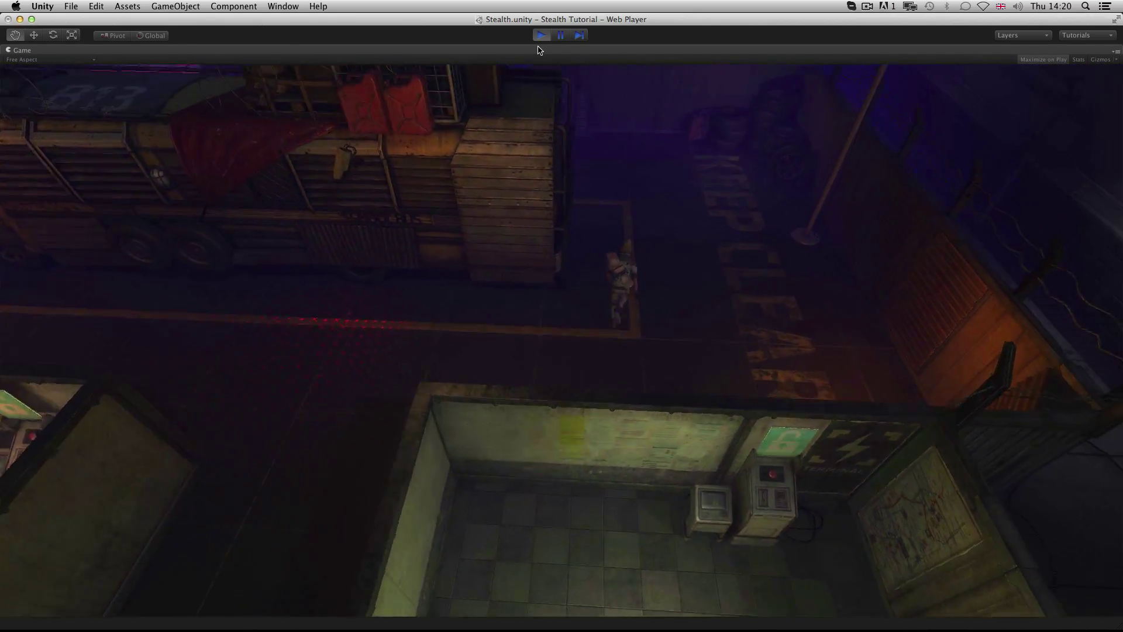
{"action": "key", "text": "w"}
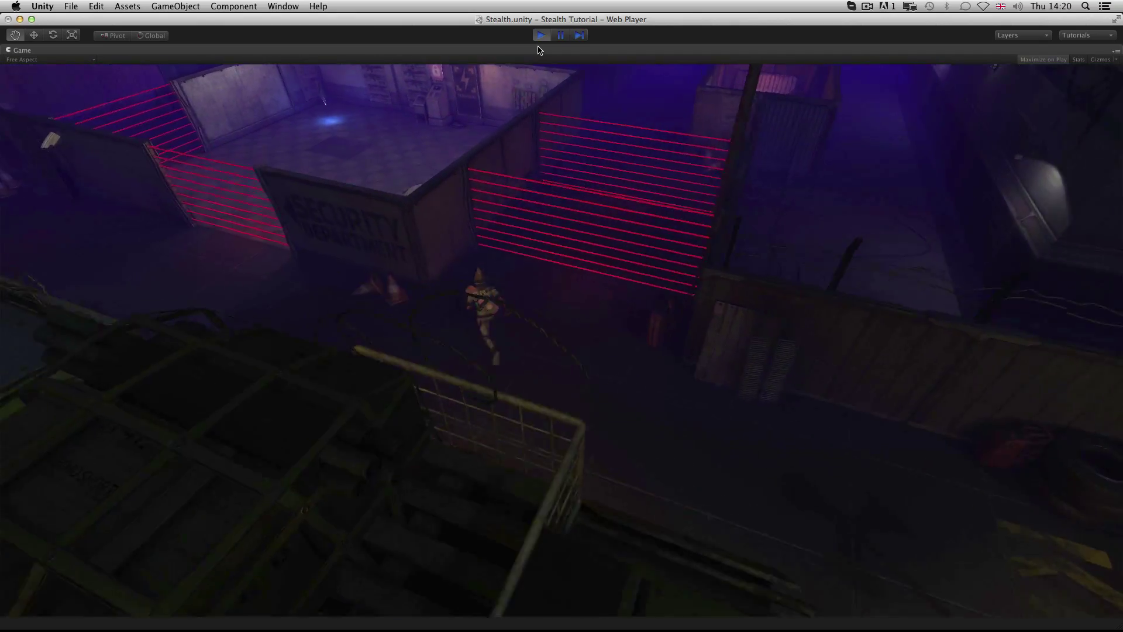
{"action": "key", "text": "w"}
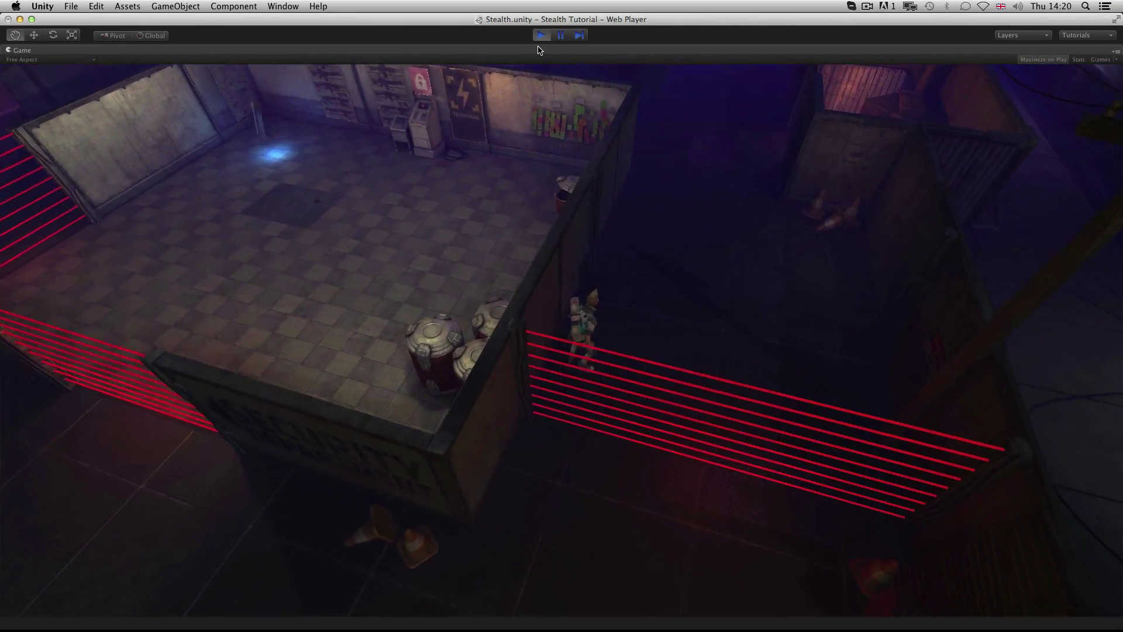
Keep walking the player forward as the laser gate switches off.
{"action": "key", "text": "w"}
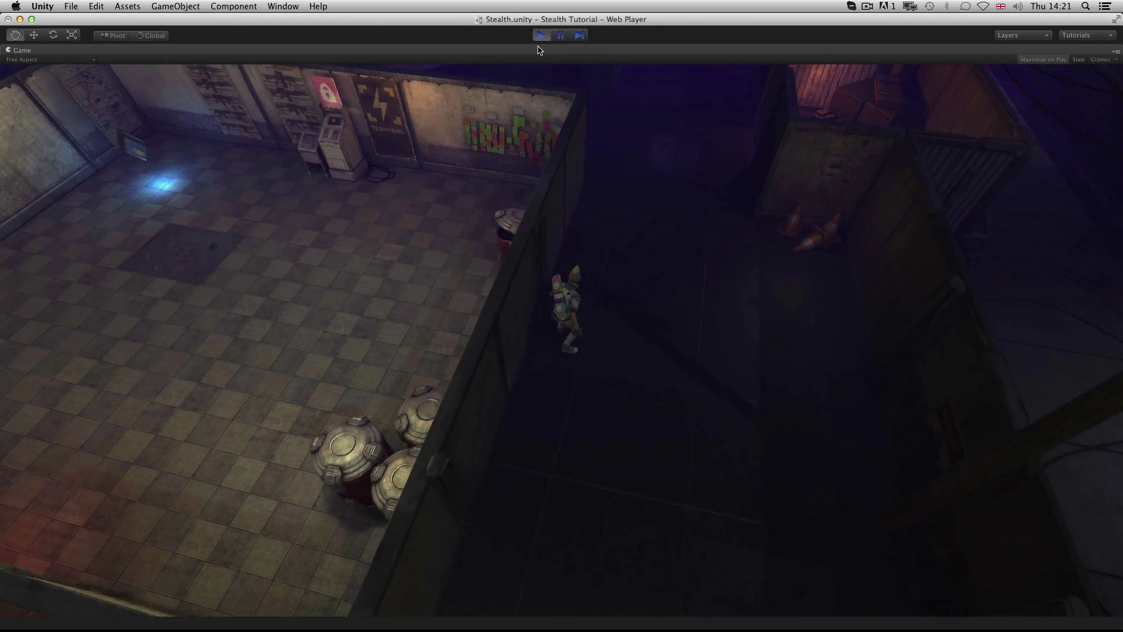